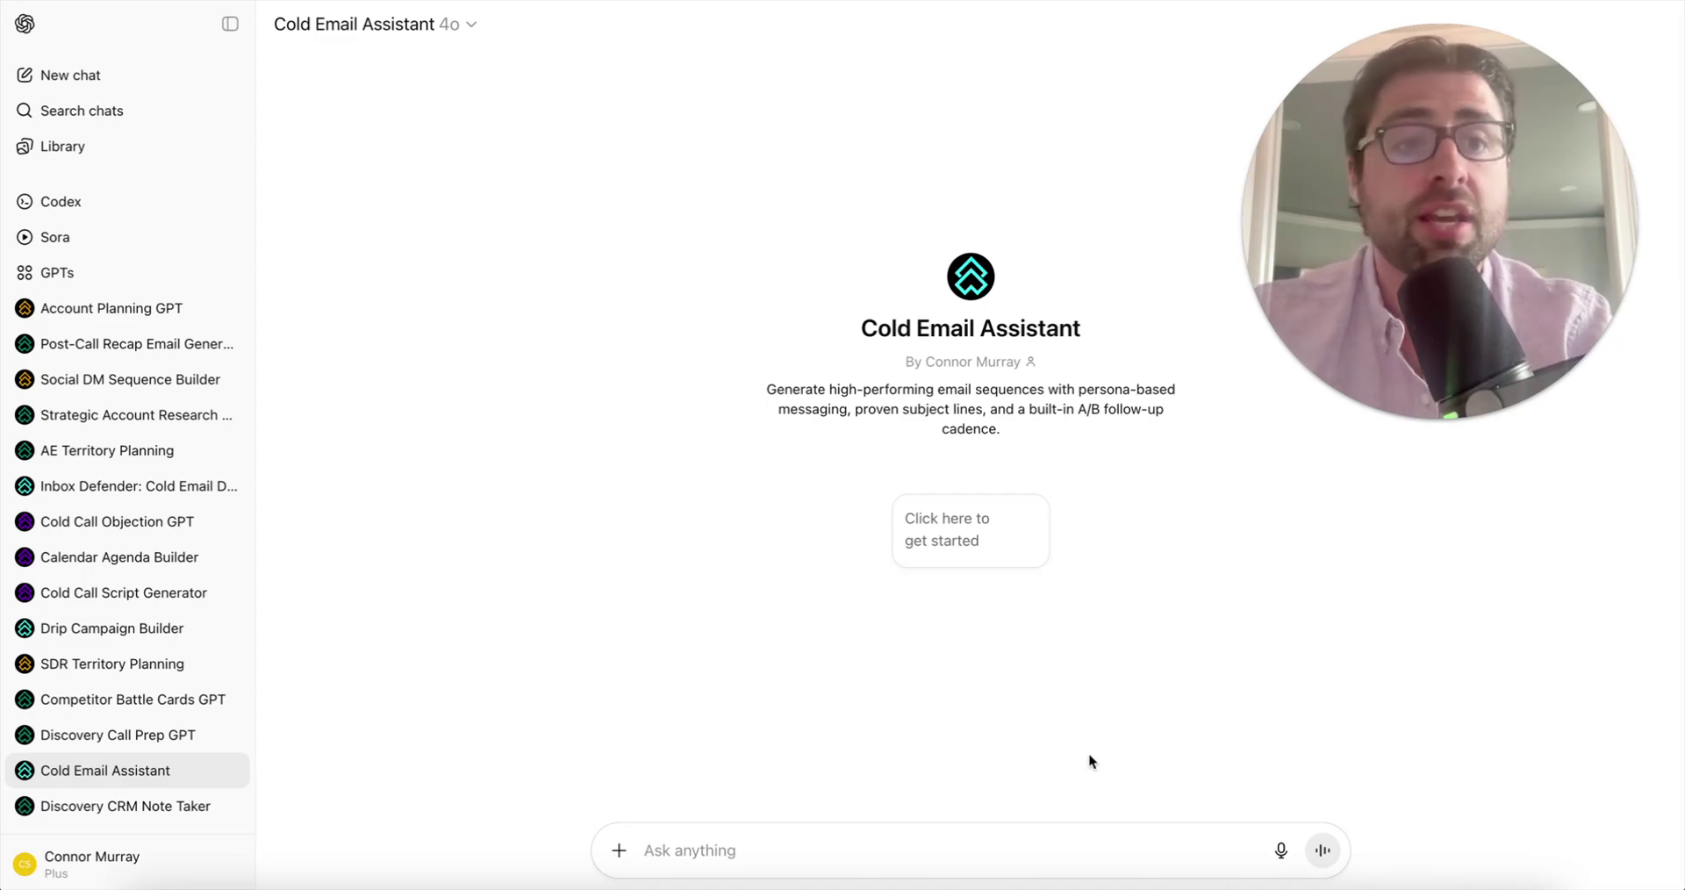
# - Launch the Cold Email Assistant from its 'Click here to get started' starter and review its planned outputs
pyautogui.click(946, 538)
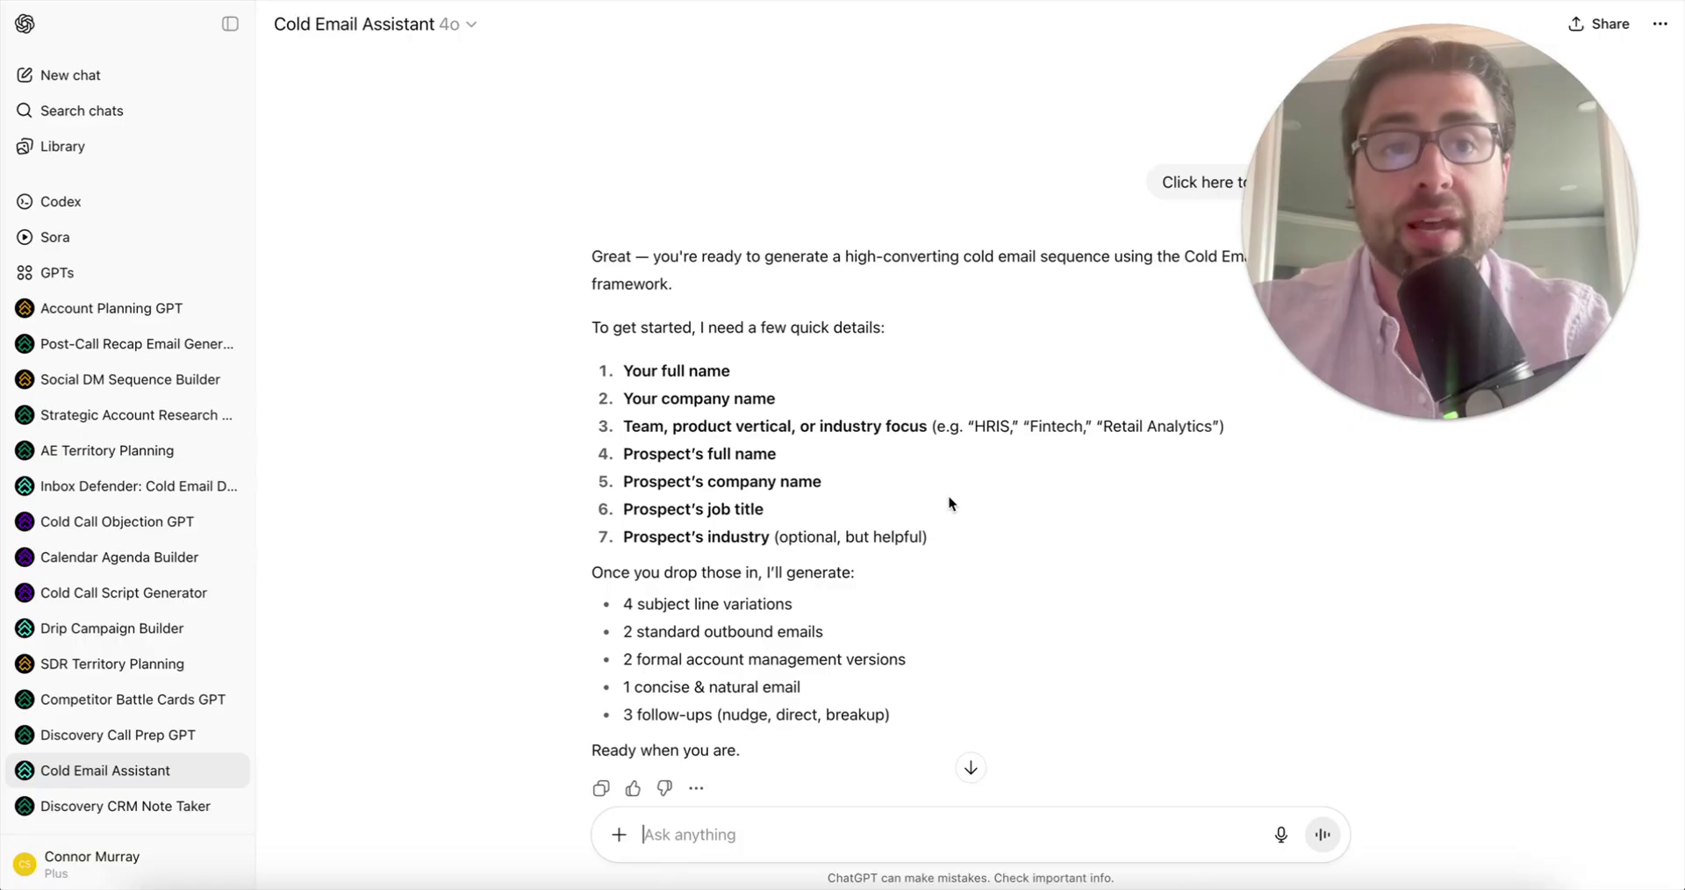
pyautogui.scroll(-2, 949, 498)
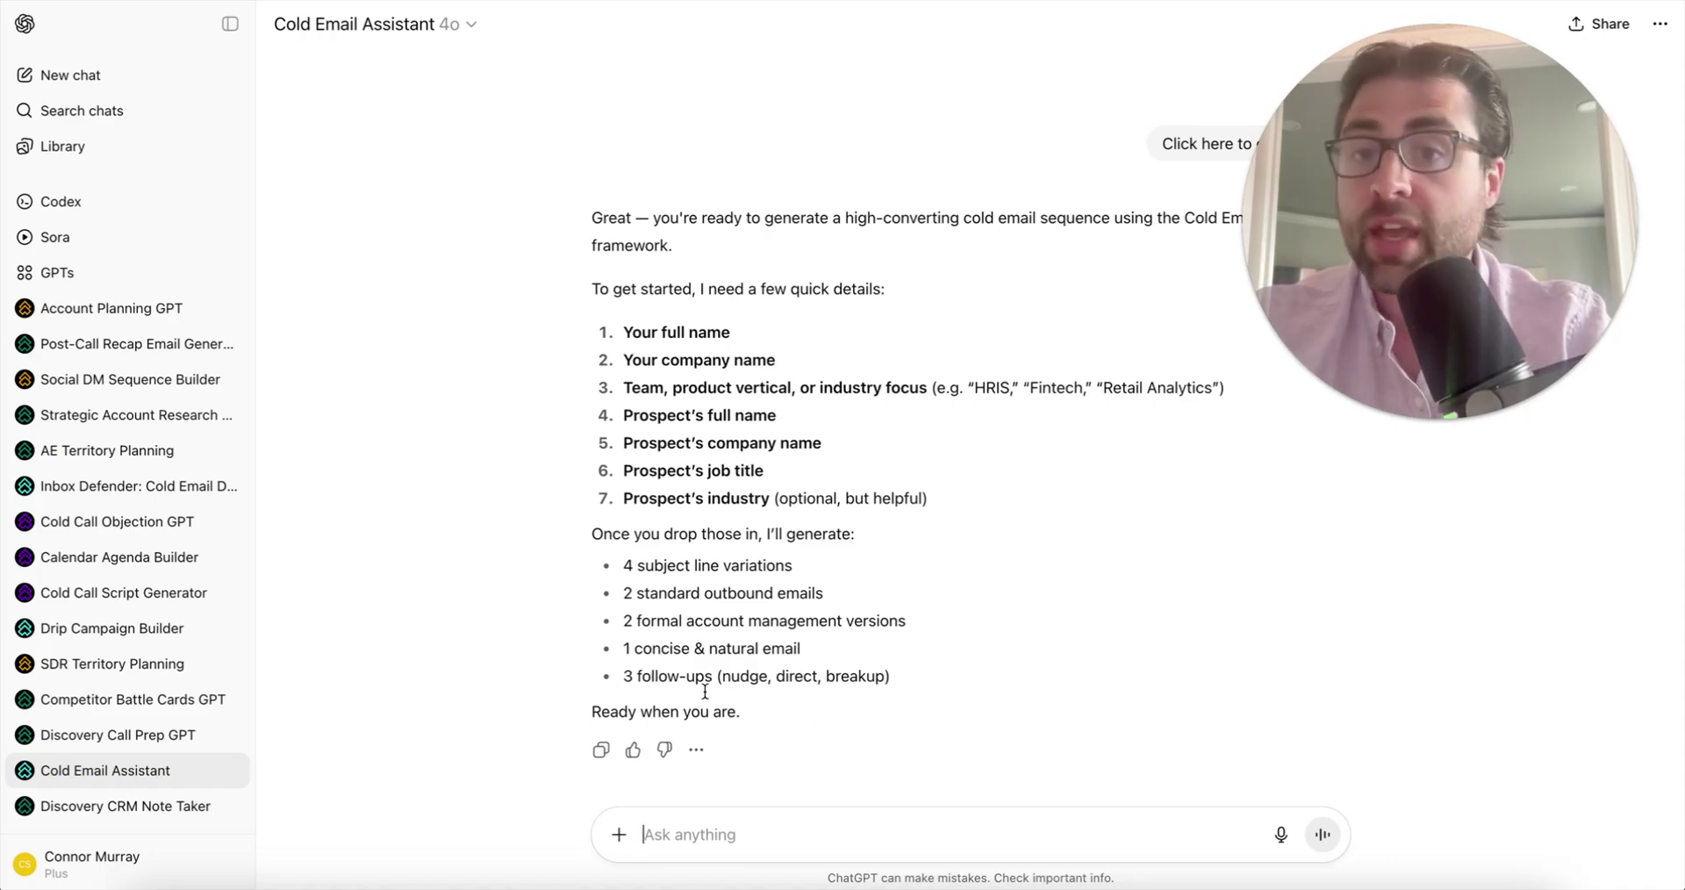
# - Paste and send the seller and prospect details for the Walgreens SVP Controller
pyautogui.click(740, 833)
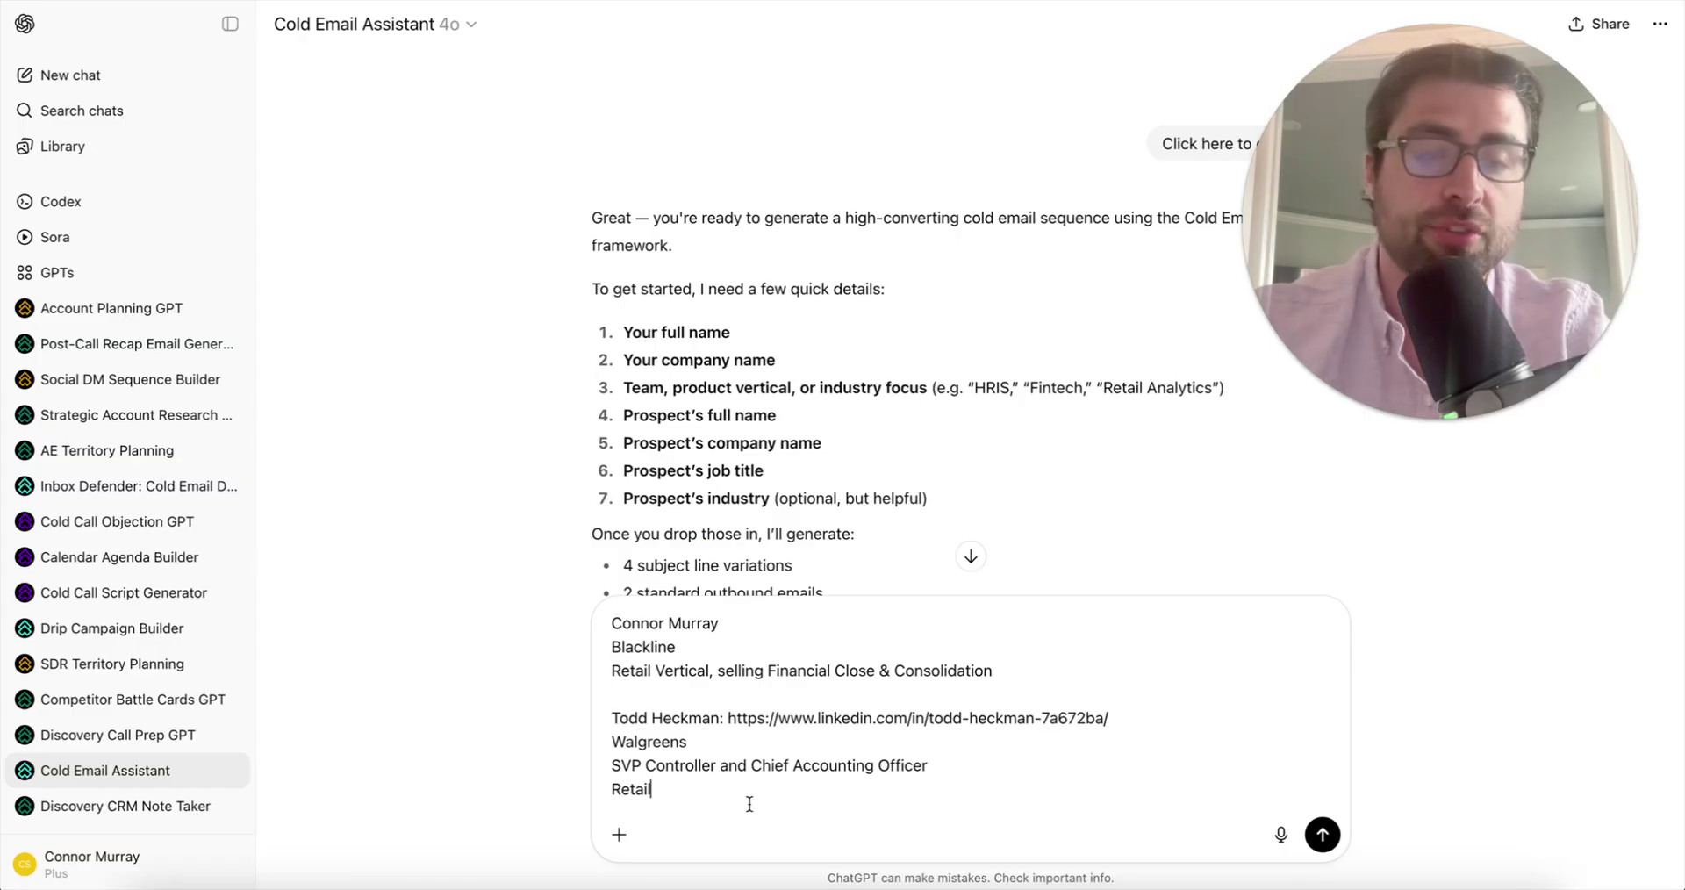
pyautogui.press('Return')
pyautogui.scroll(3, 711, 561)
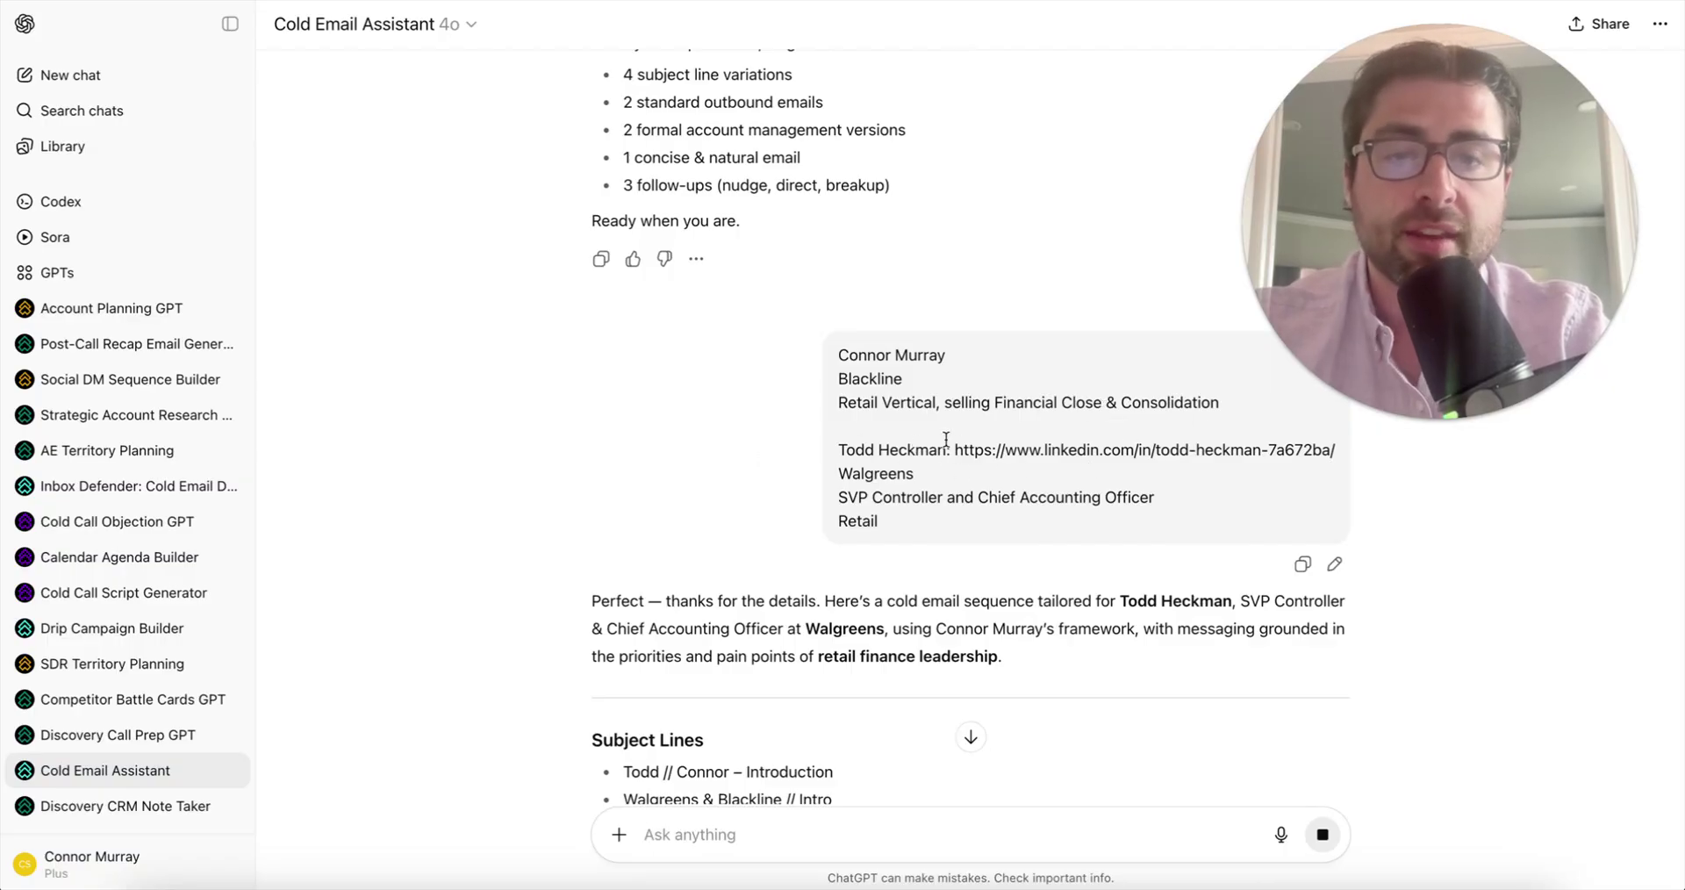
pyautogui.scroll(-2, 802, 543)
pyautogui.scroll(-2, 803, 543)
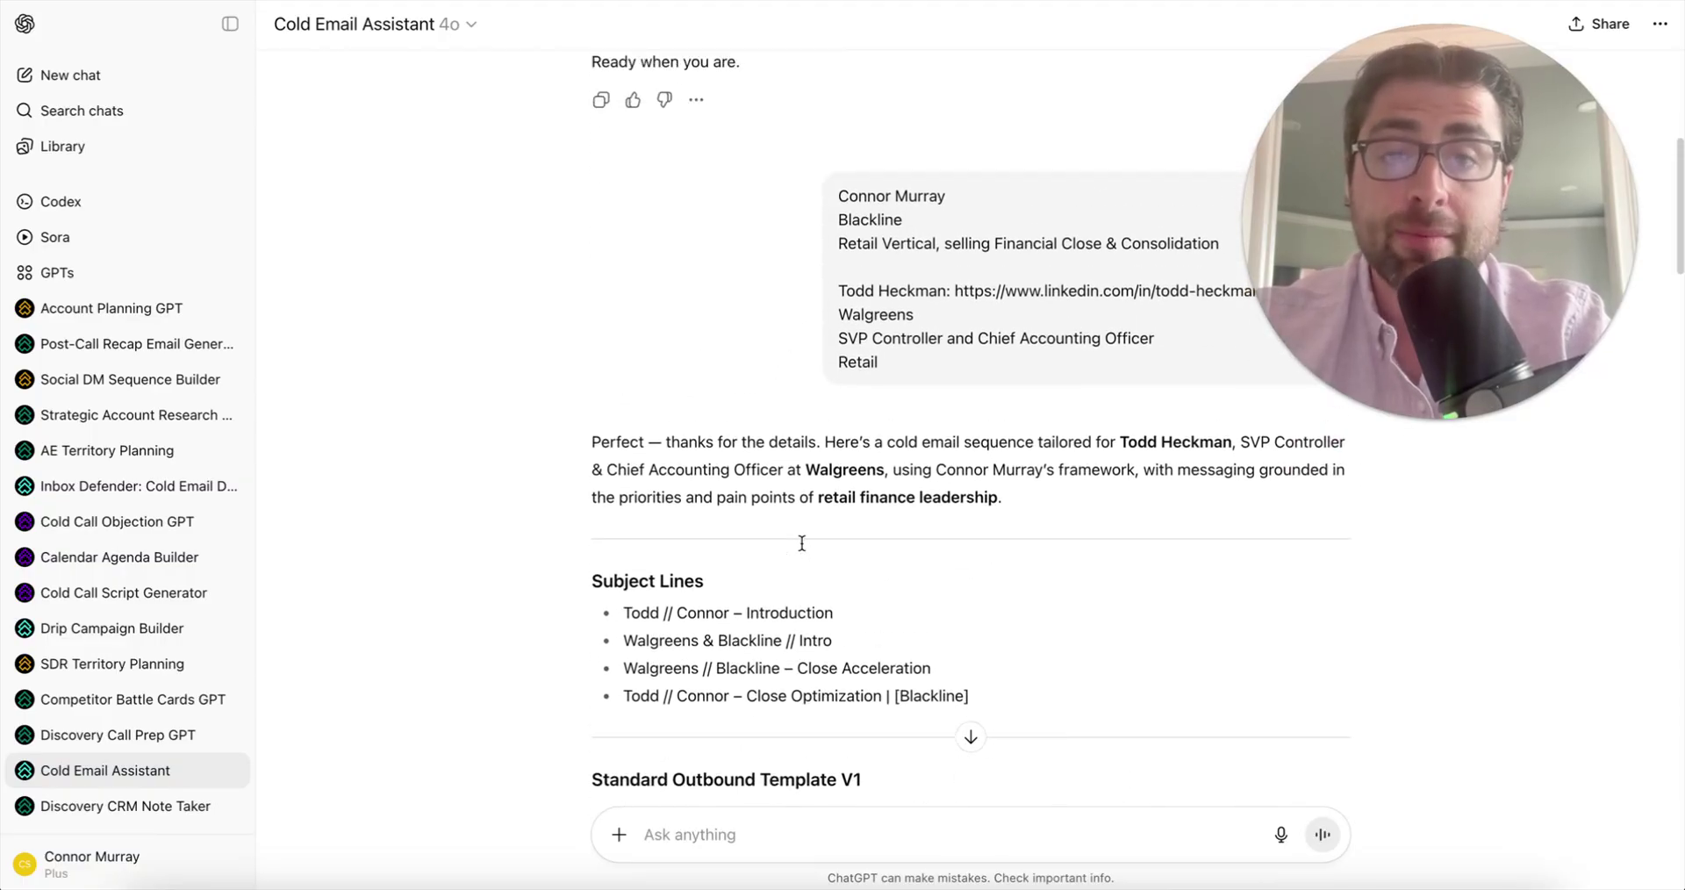
pyautogui.moveTo(872, 338); pyautogui.dragTo(948, 339)
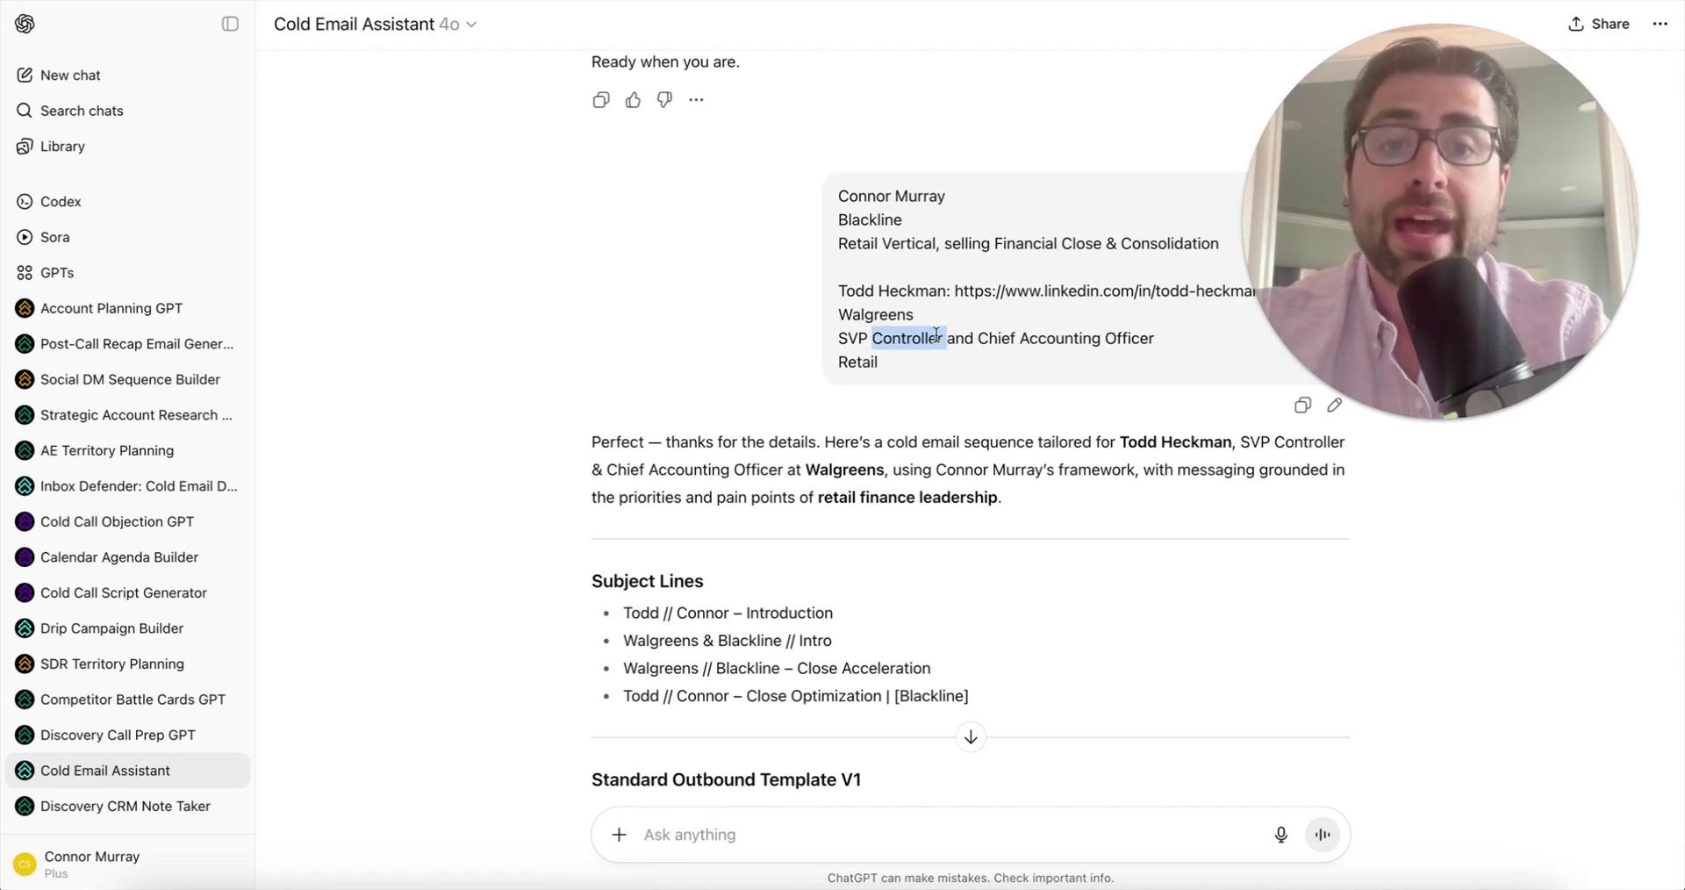
pyautogui.scroll(2, 936, 334)
pyautogui.moveTo(957, 366); pyautogui.dragTo(1191, 364)
pyautogui.click(1046, 411)
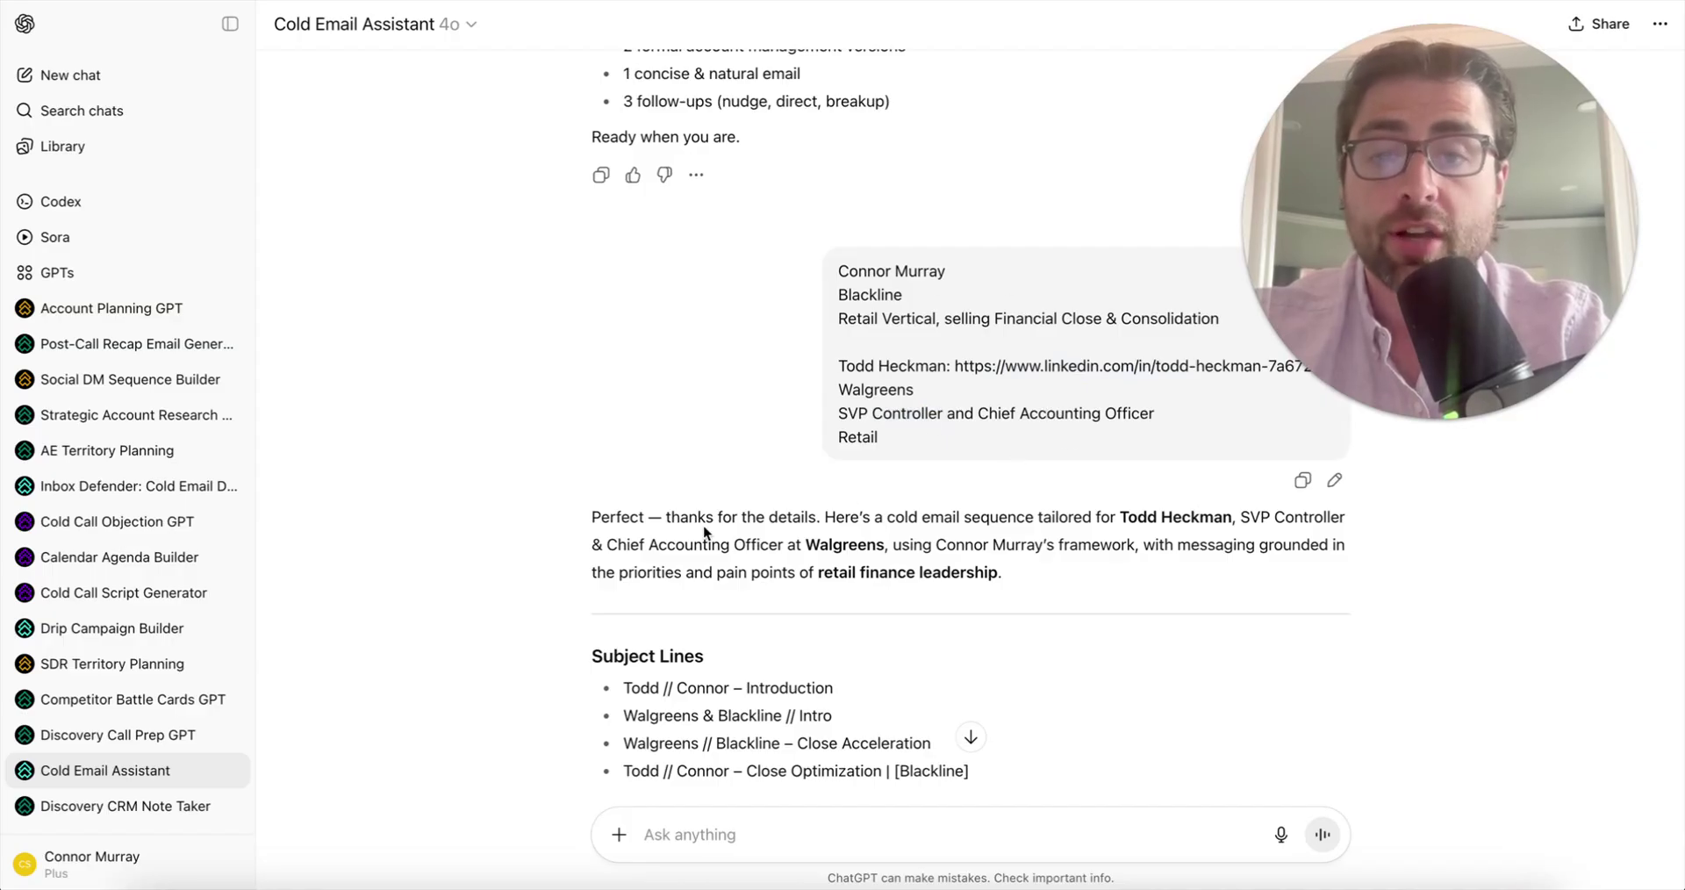
pyautogui.scroll(-3, 704, 531)
pyautogui.moveTo(621, 465); pyautogui.dragTo(974, 562)
pyautogui.click(858, 548)
pyautogui.moveTo(797, 521); pyautogui.dragTo(1023, 531)
pyautogui.moveTo(746, 549); pyautogui.dragTo(883, 551)
pyautogui.scroll(-4, 669, 519)
pyautogui.scroll(-4, 967, 567)
pyautogui.scroll(4, 967, 567)
pyautogui.scroll(-1, 969, 567)
pyautogui.click(1082, 562)
pyautogui.moveTo(842, 480); pyautogui.dragTo(1166, 470)
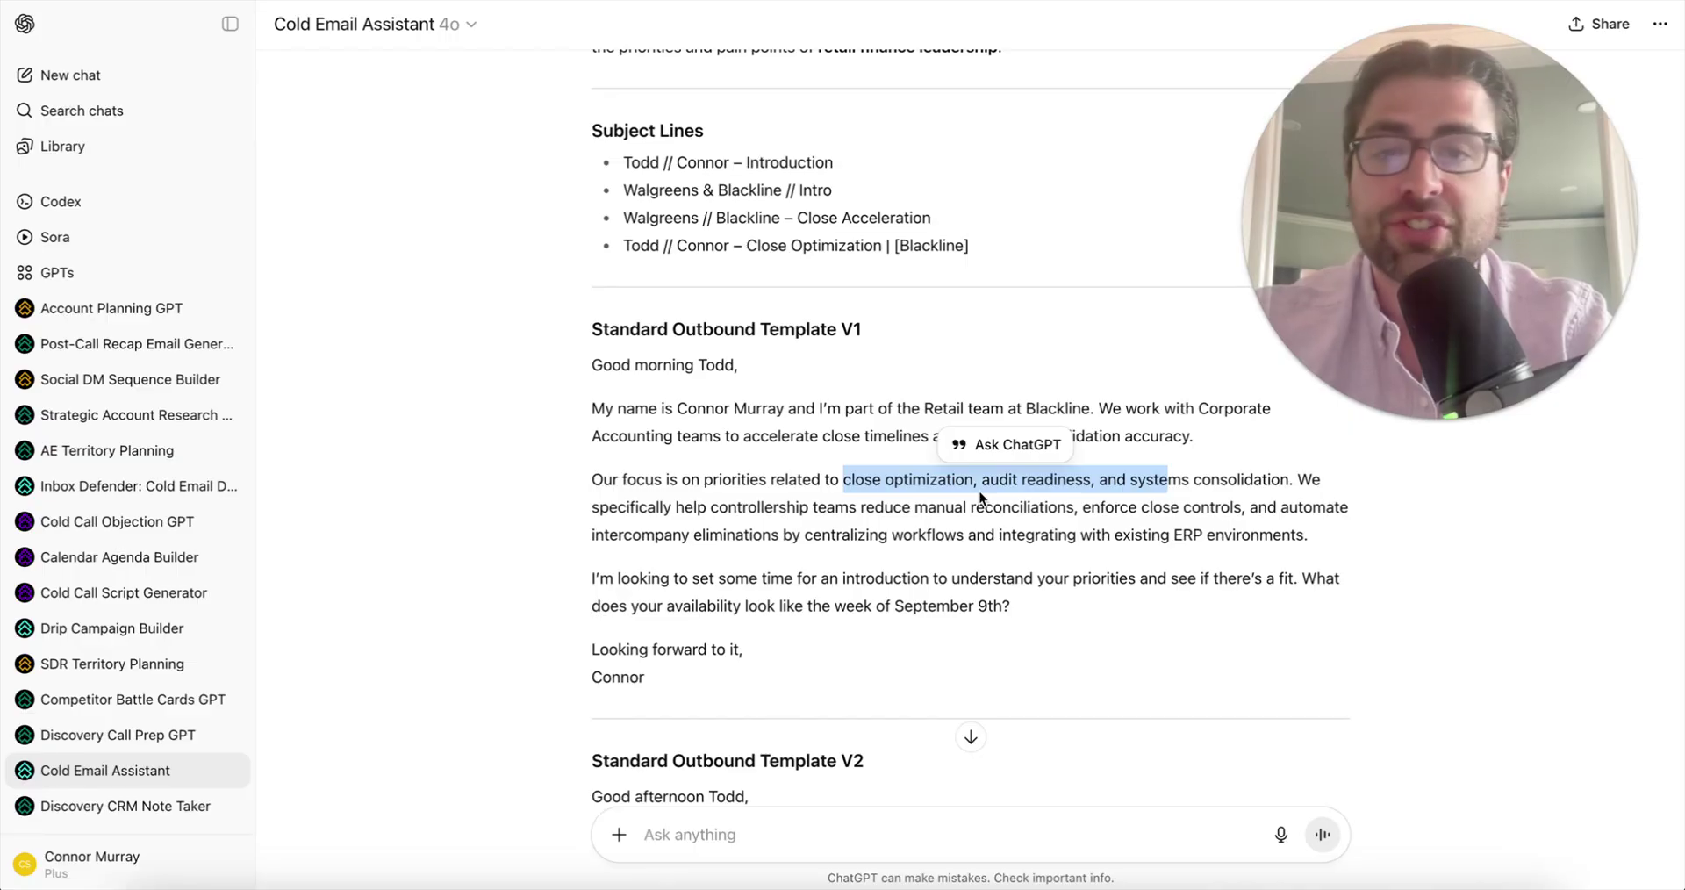
pyautogui.click(757, 518)
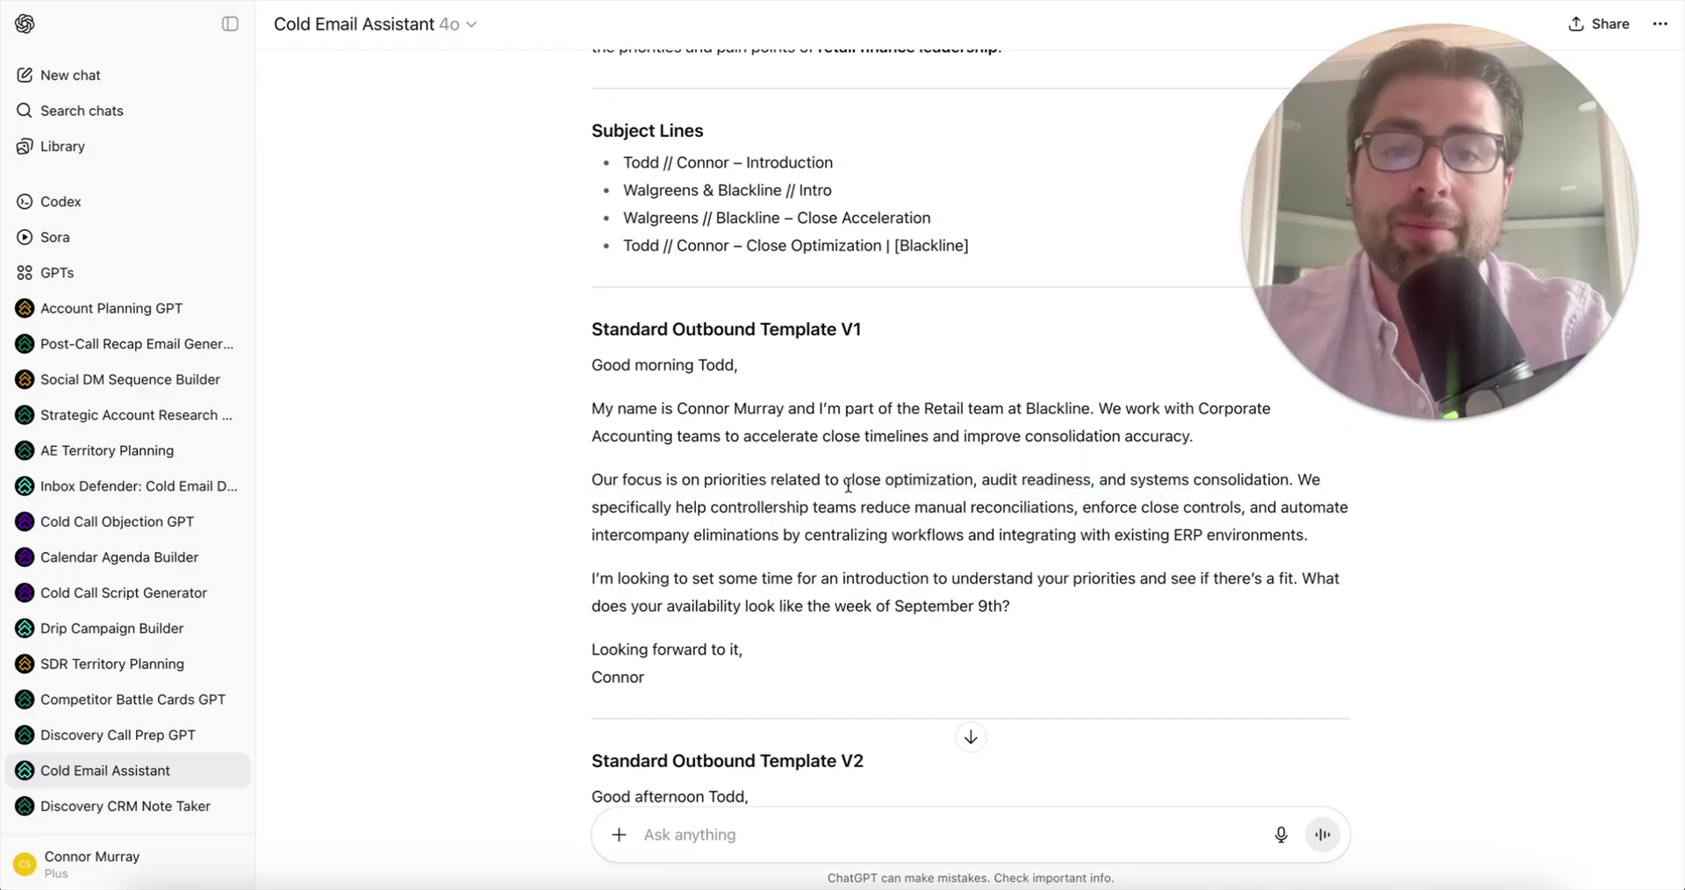
pyautogui.moveTo(843, 479); pyautogui.dragTo(1220, 481)
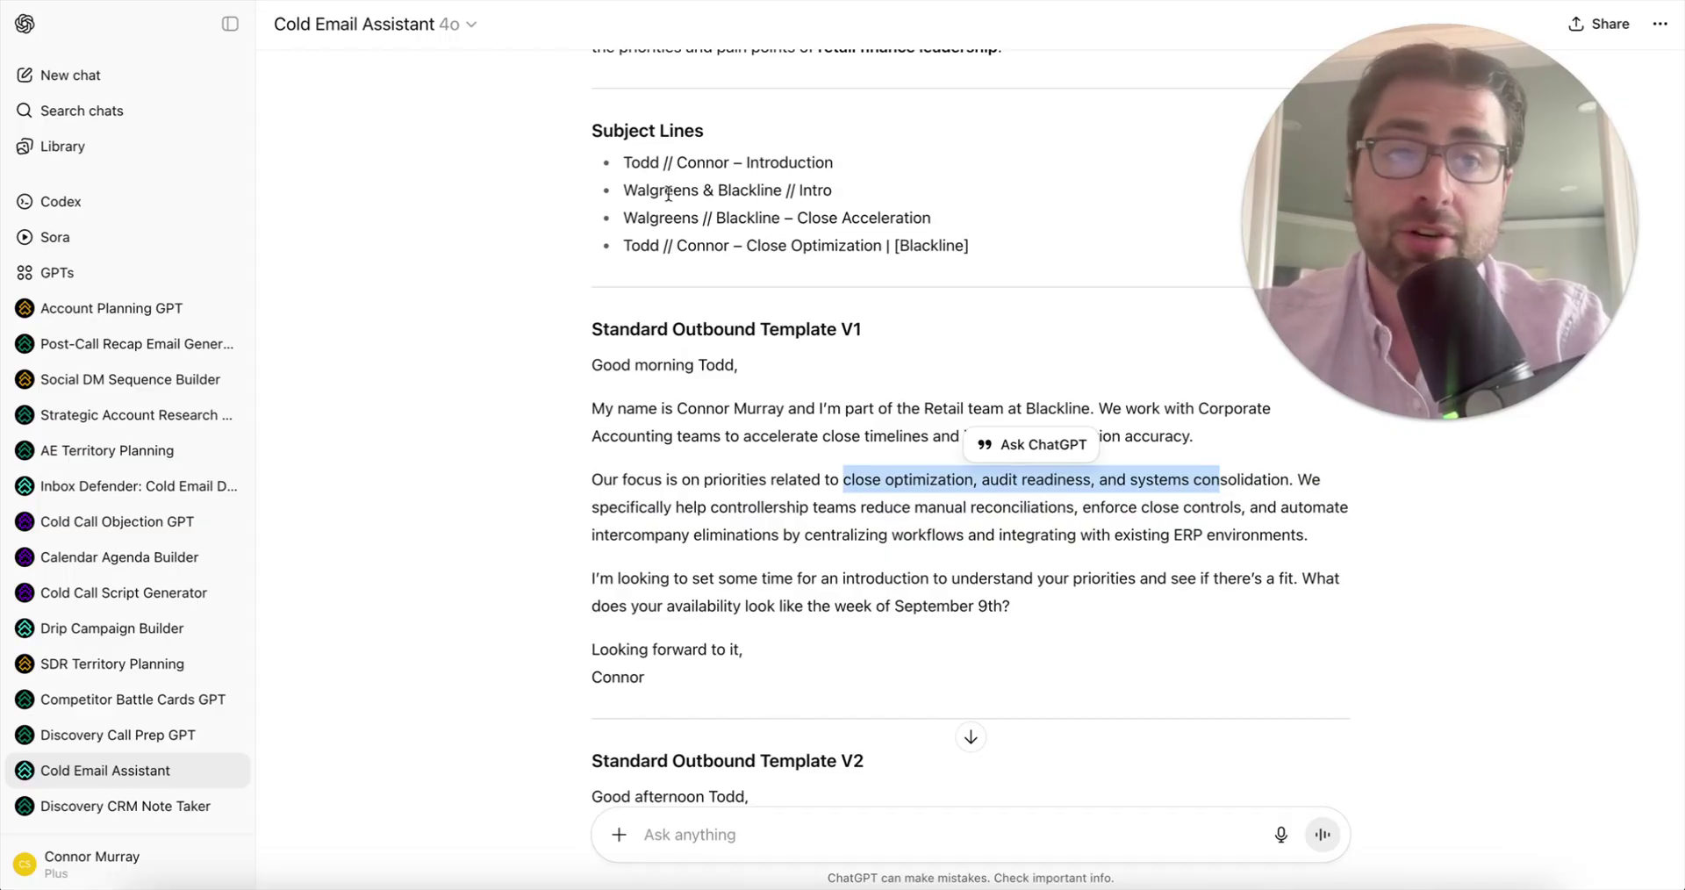
pyautogui.click(618, 195)
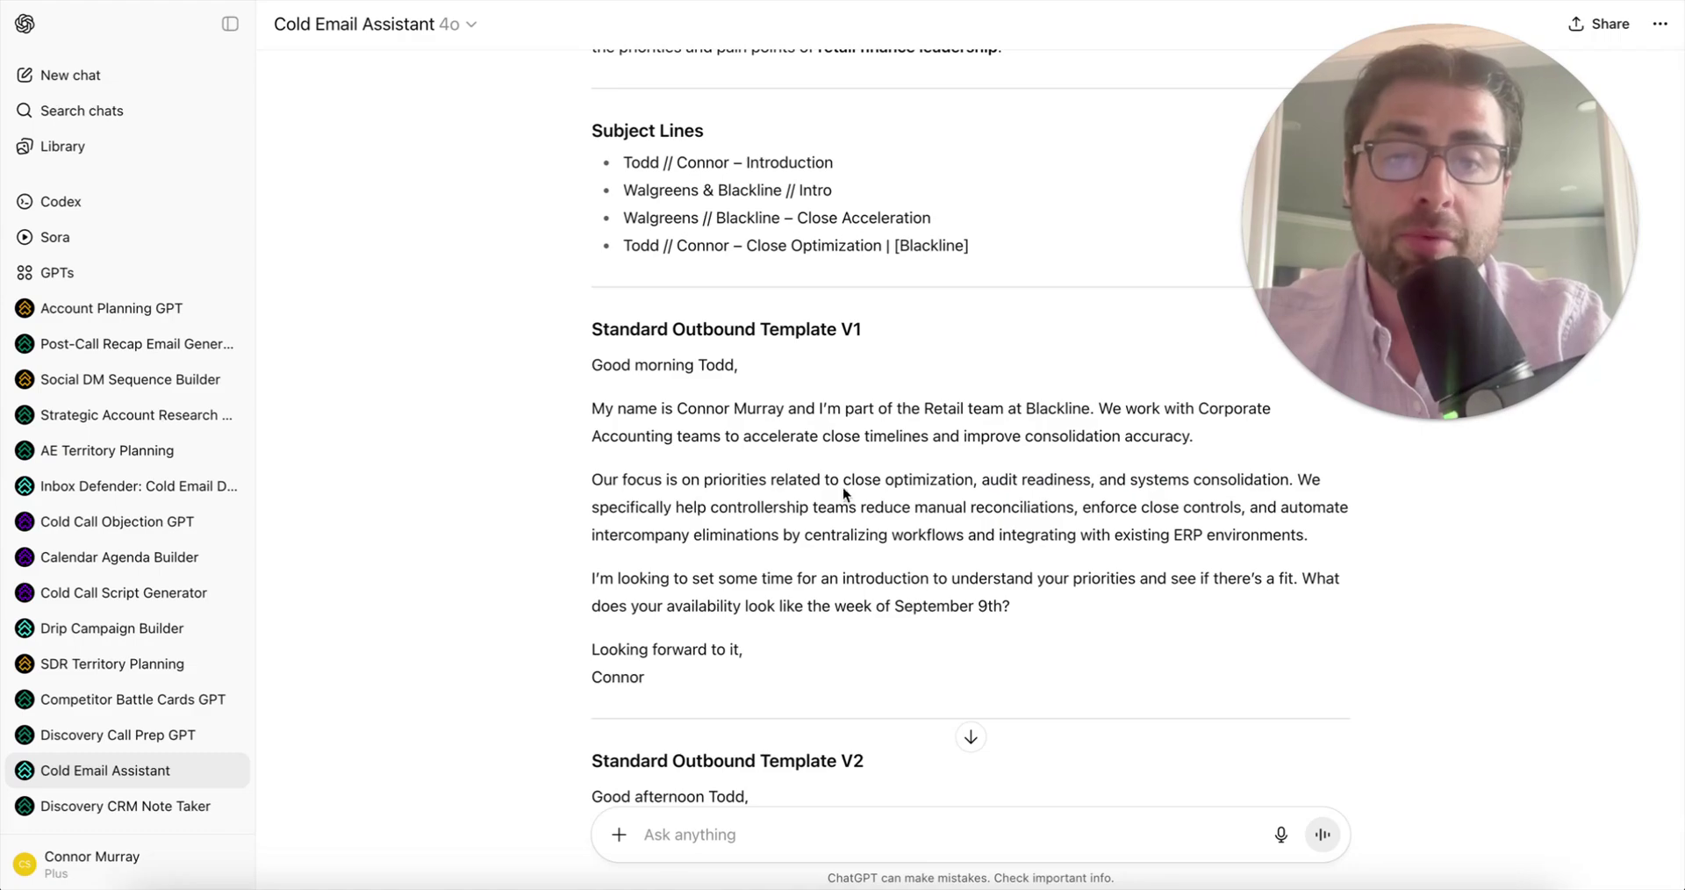
pyautogui.moveTo(842, 479); pyautogui.dragTo(1290, 481)
pyautogui.click(935, 483)
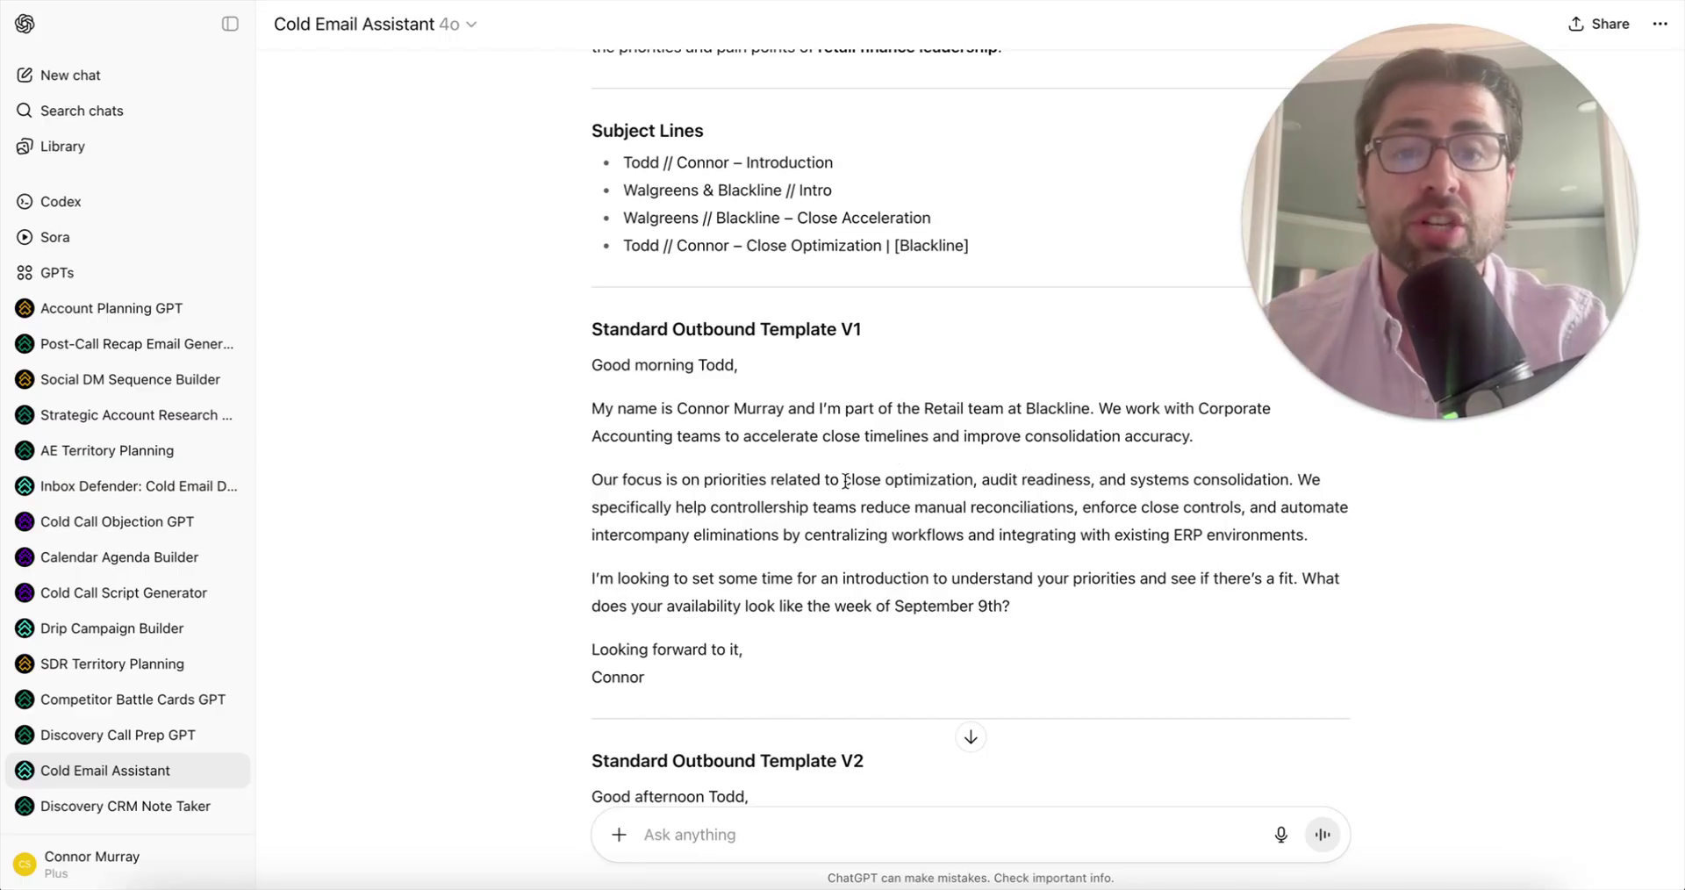
pyautogui.moveTo(843, 481); pyautogui.dragTo(1082, 512)
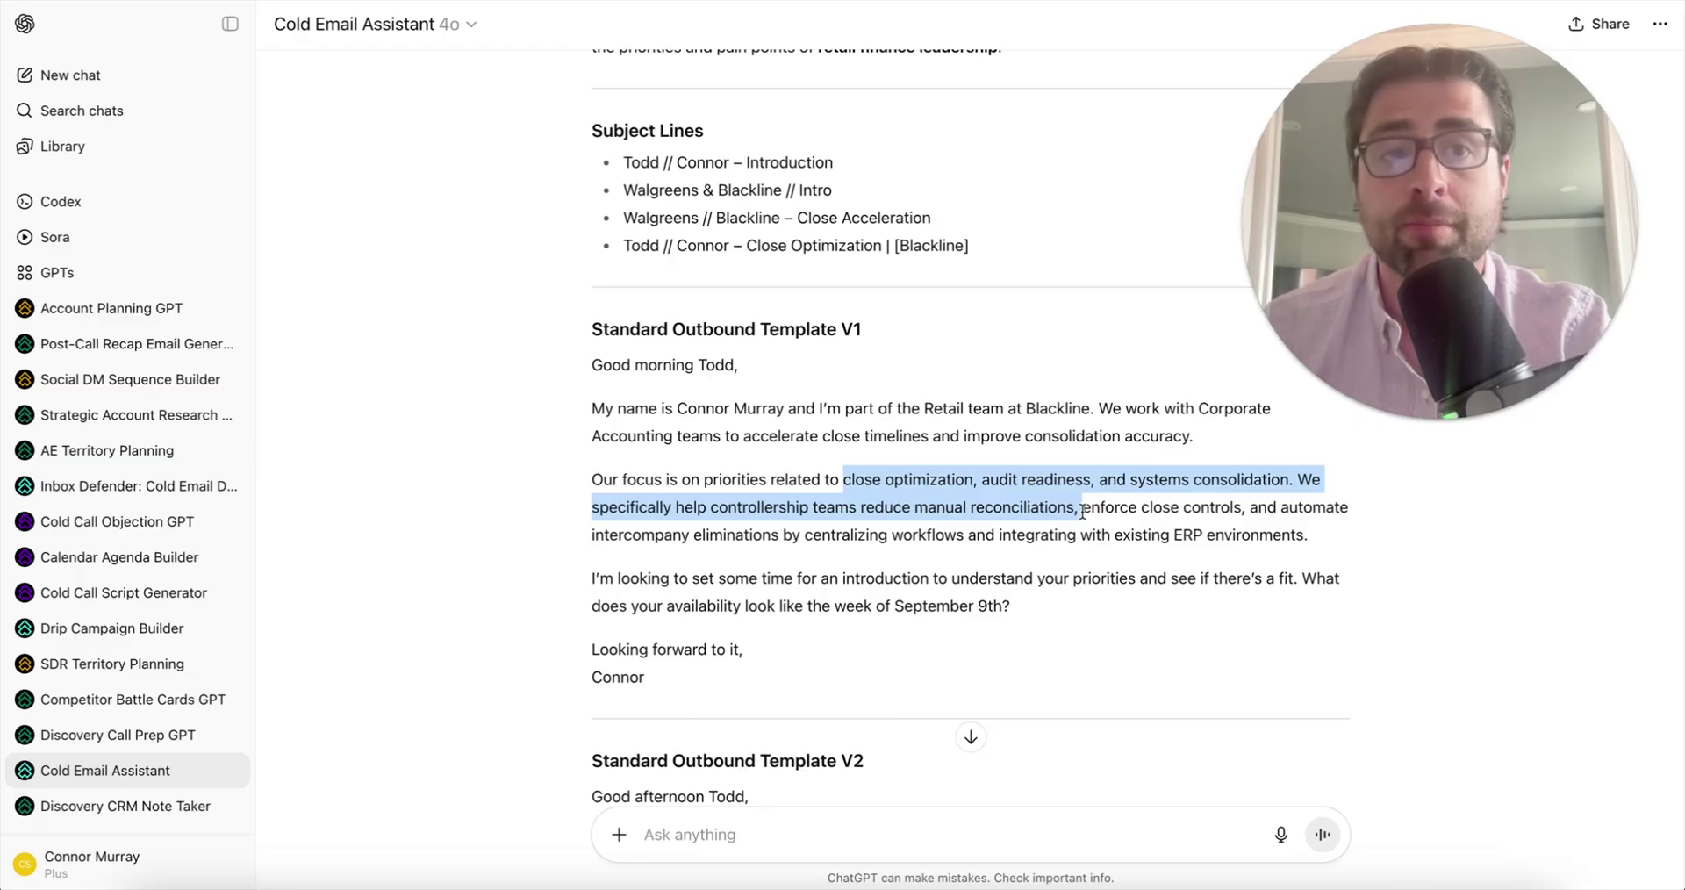
pyautogui.scroll(-1, 708, 487)
pyautogui.scroll(-5, 708, 487)
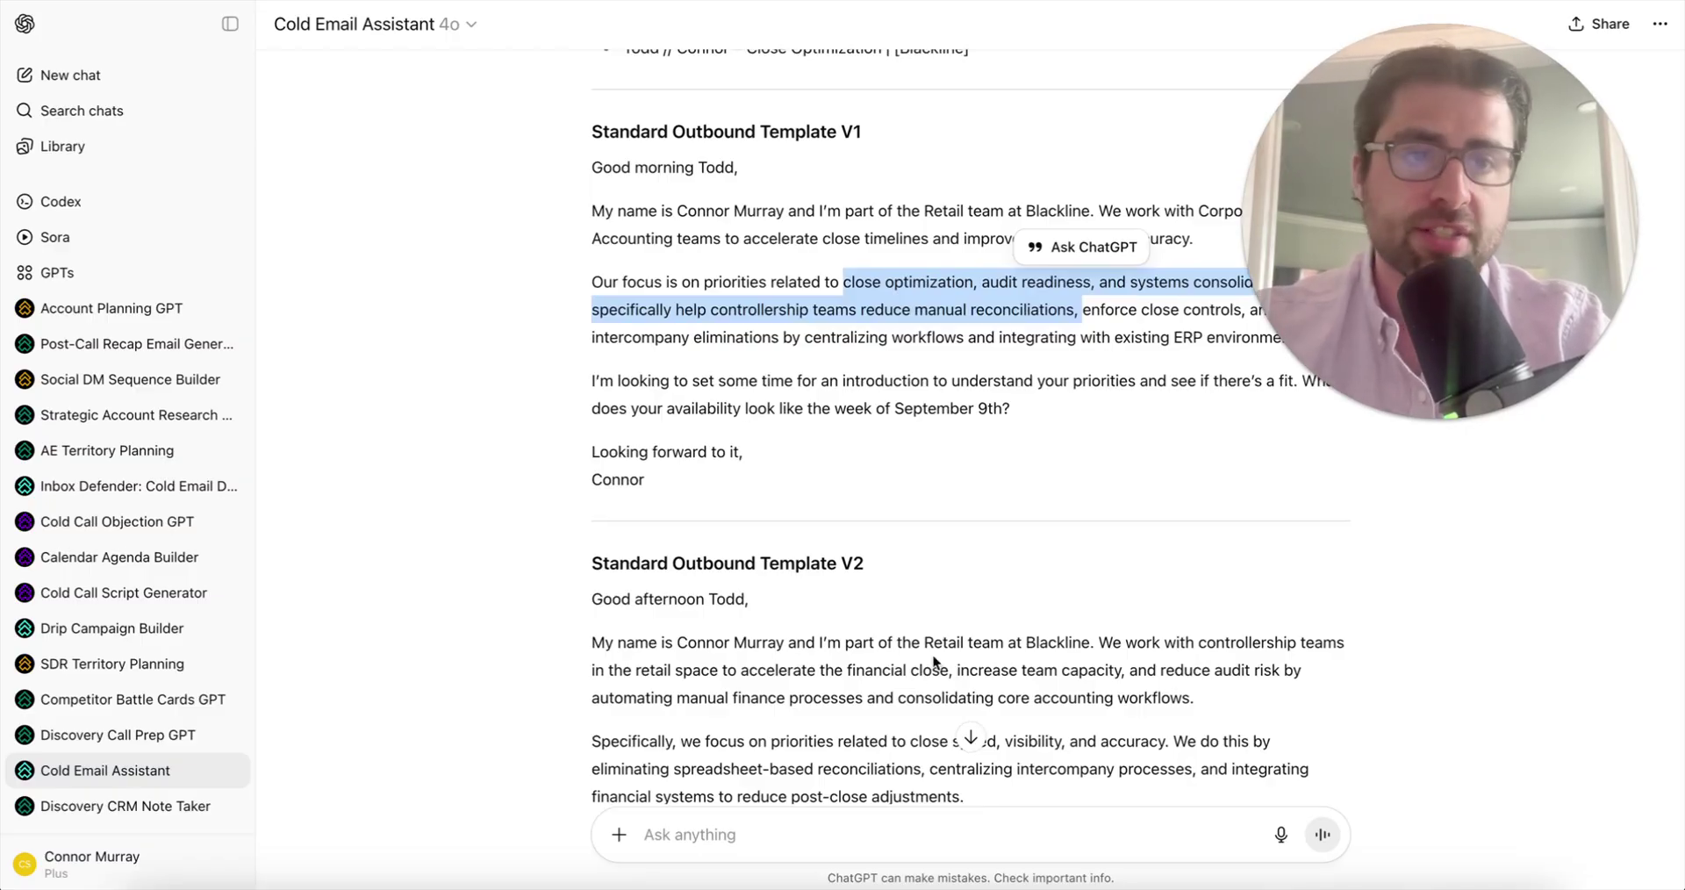
pyautogui.scroll(-7, 934, 660)
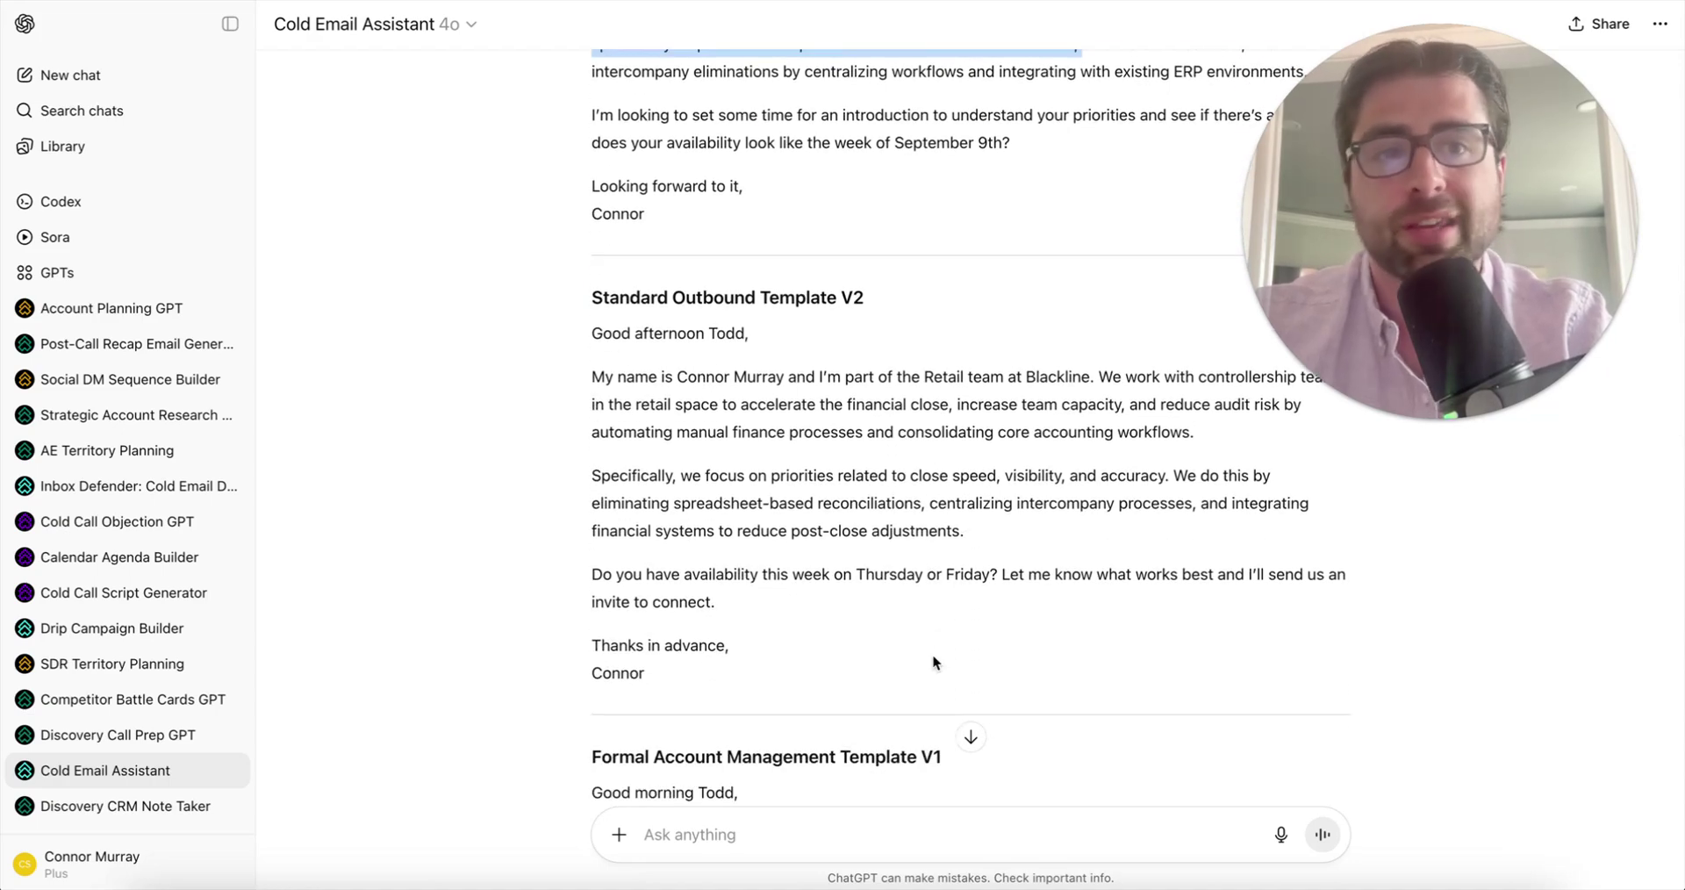
pyautogui.scroll(-7, 934, 660)
pyautogui.scroll(-5, 933, 656)
pyautogui.scroll(-10, 933, 656)
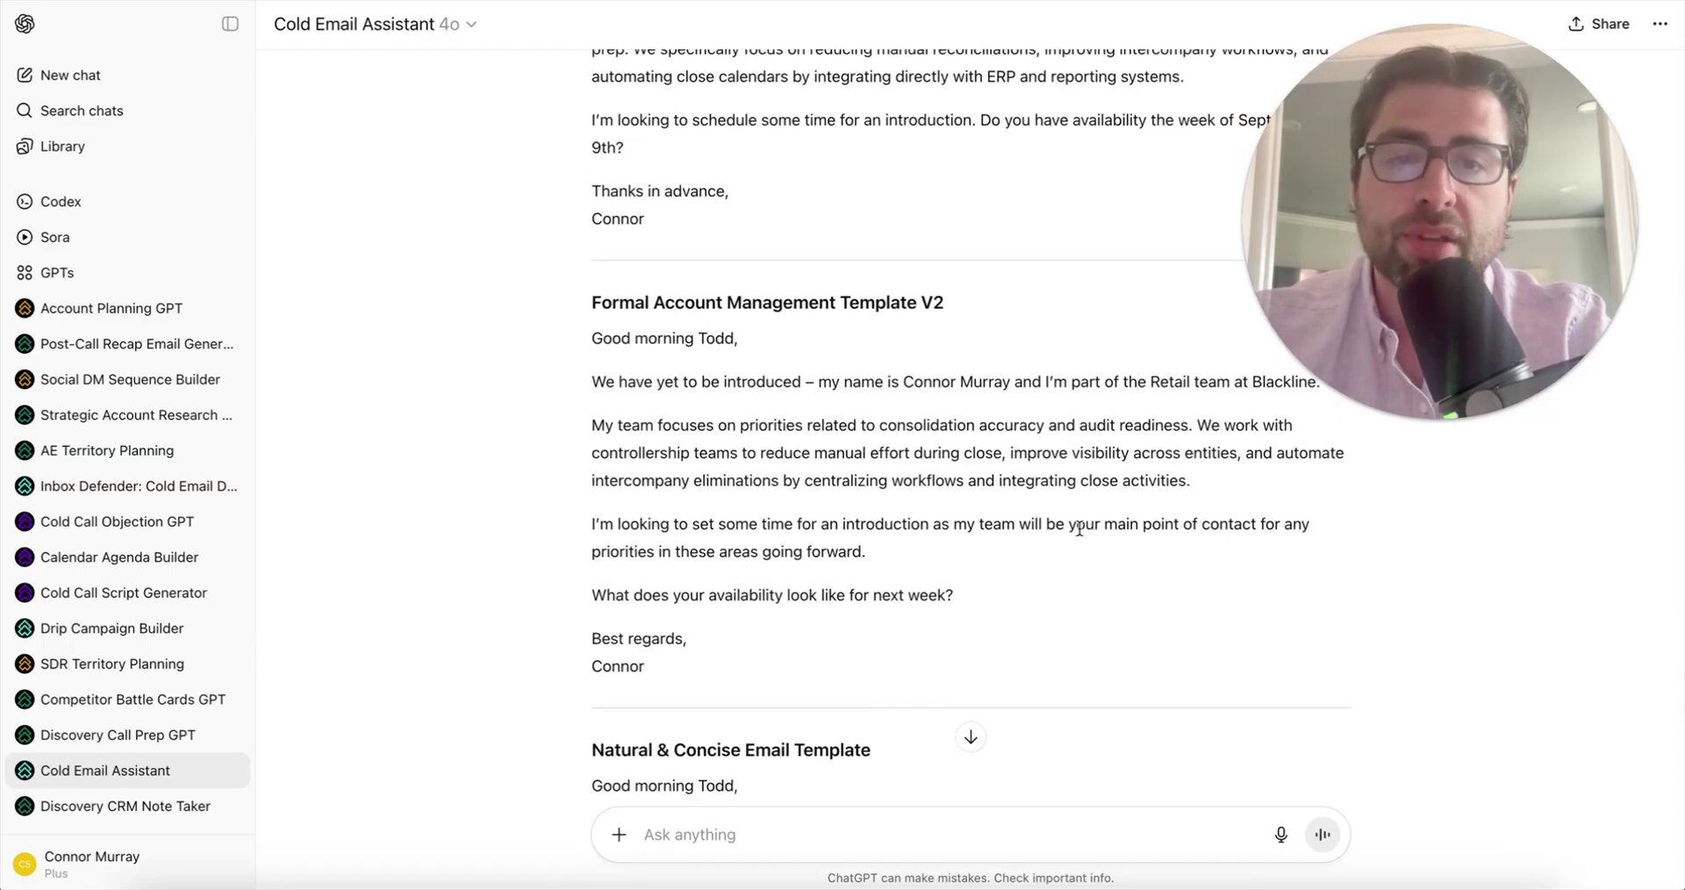
pyautogui.scroll(4, 907, 439)
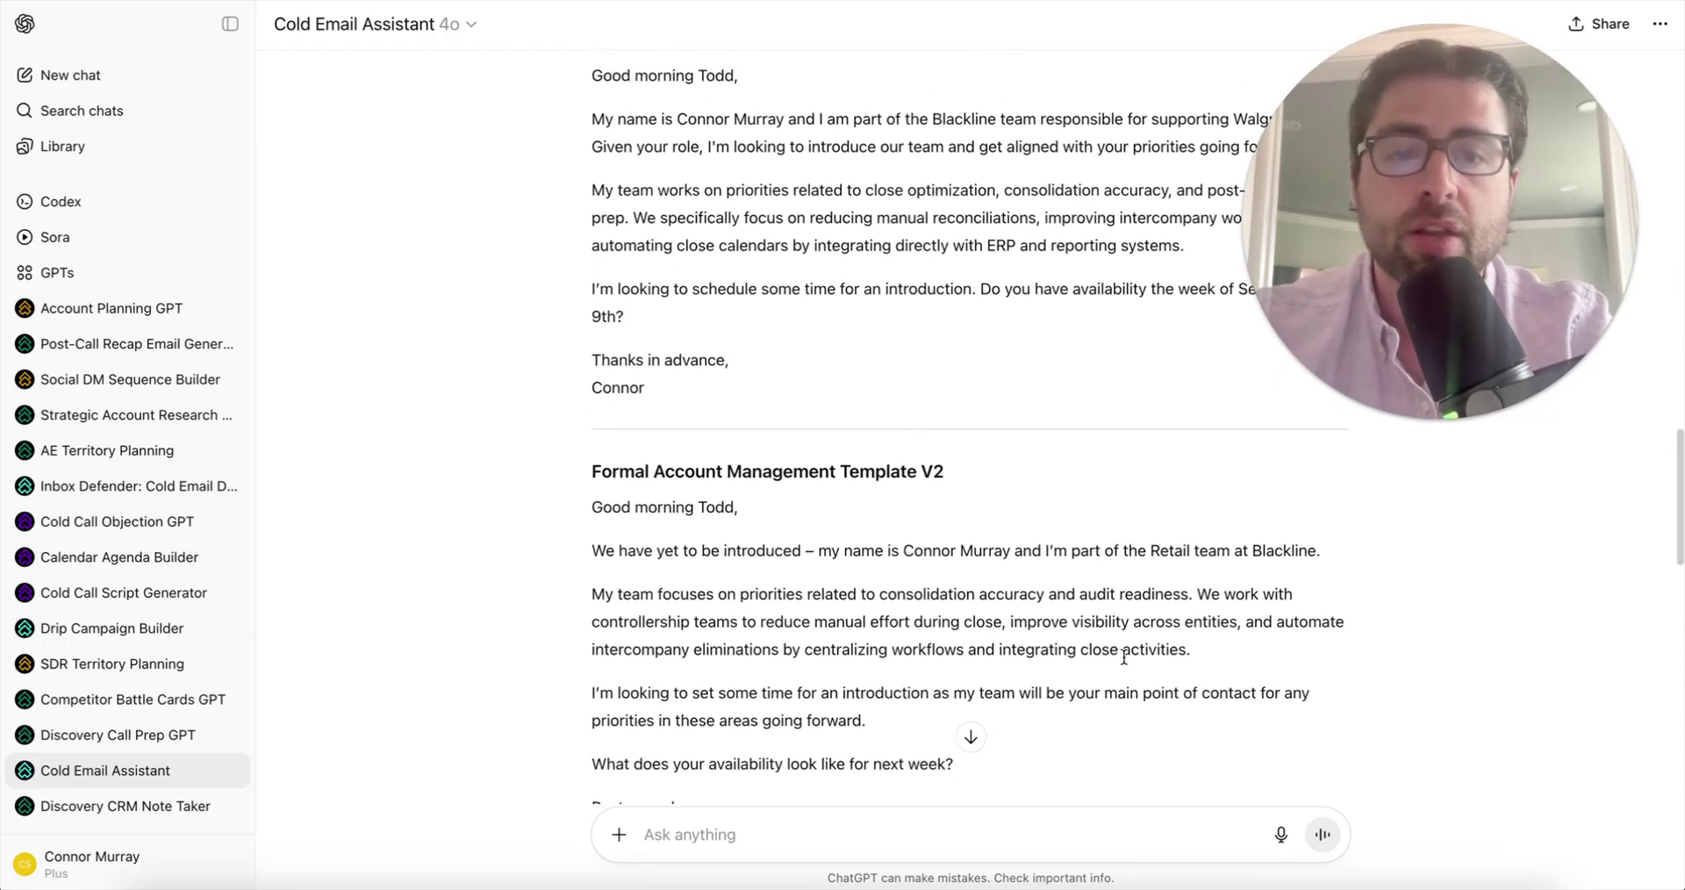
pyautogui.scroll(-2, 1037, 498)
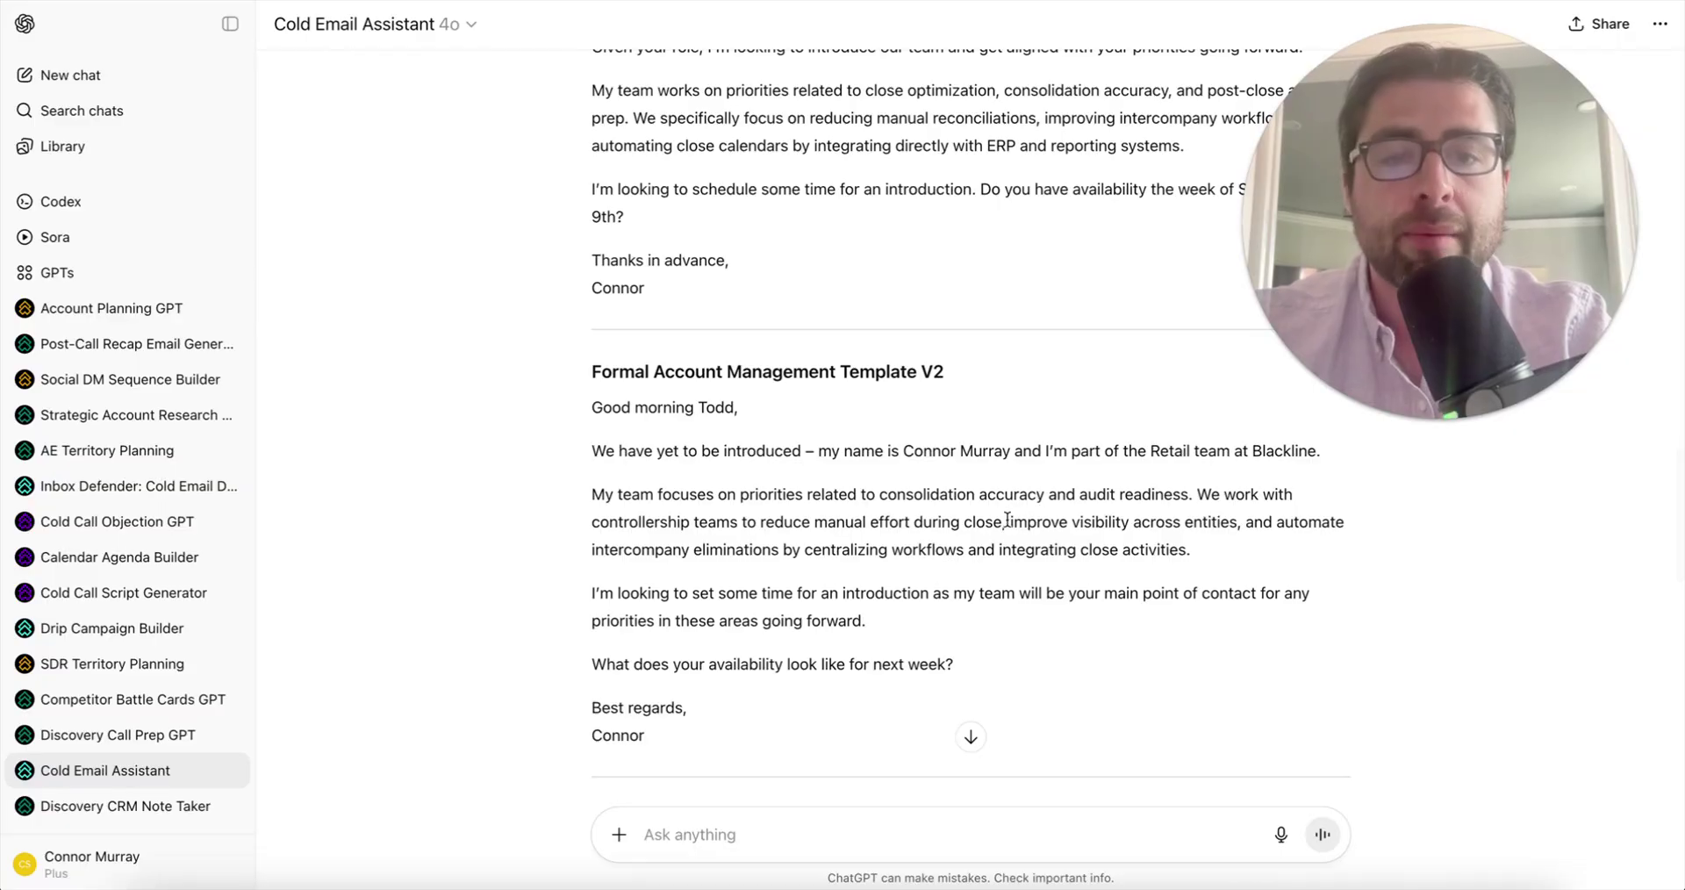
pyautogui.moveTo(1011, 521); pyautogui.dragTo(1237, 523)
pyautogui.scroll(20, 1240, 523)
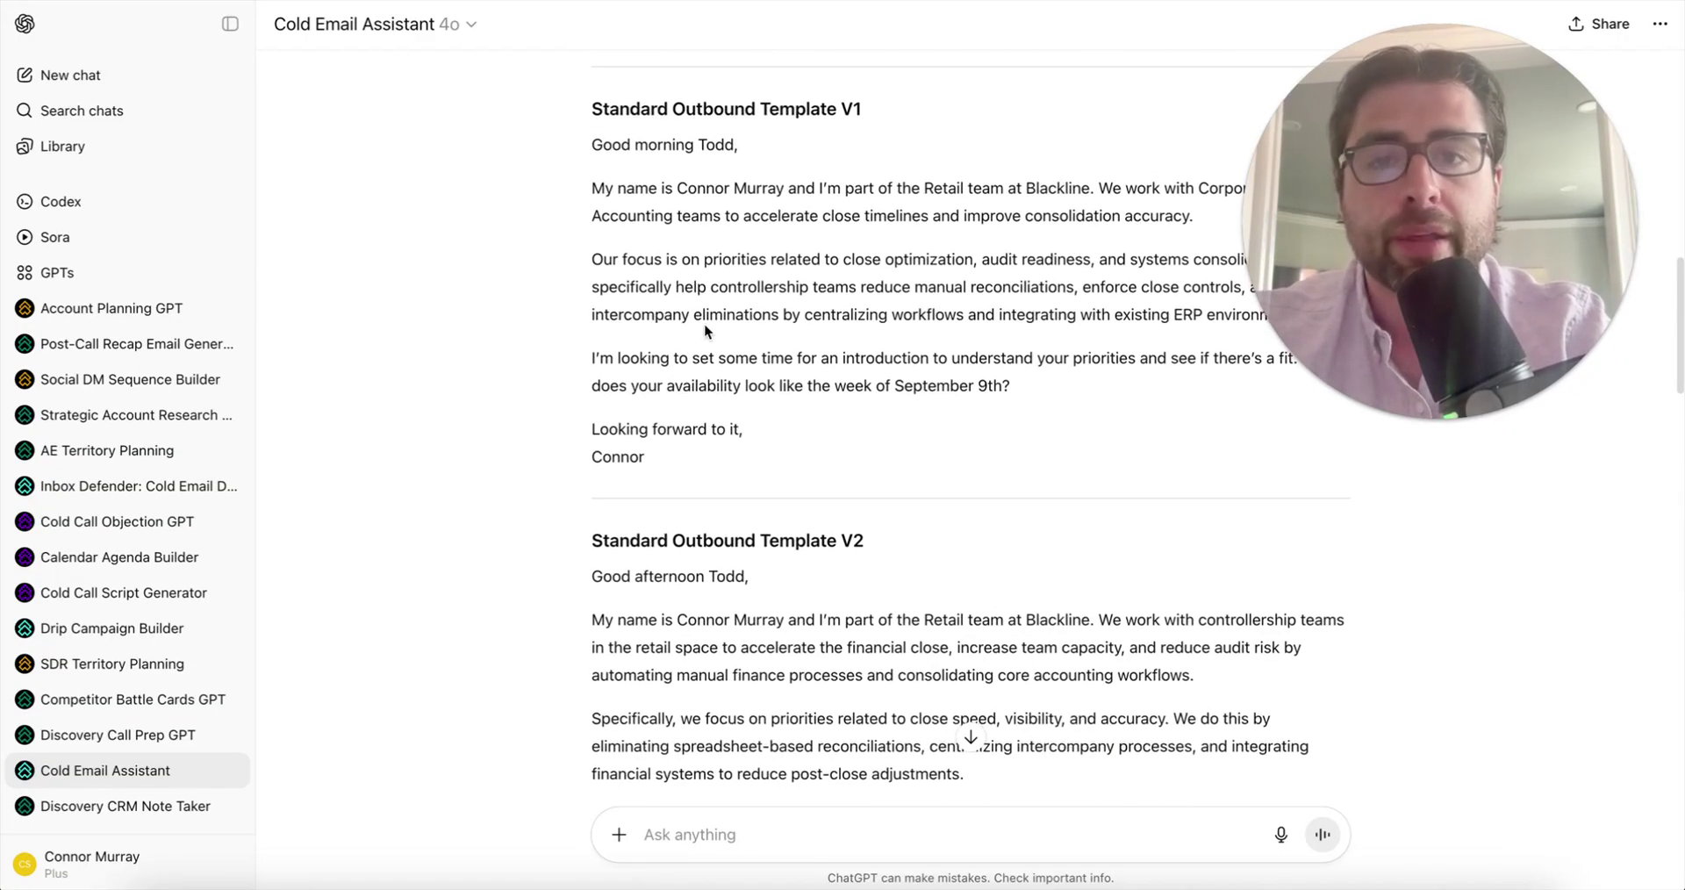
pyautogui.scroll(-5, 792, 357)
pyautogui.scroll(-20, 793, 357)
pyautogui.scroll(-5, 792, 358)
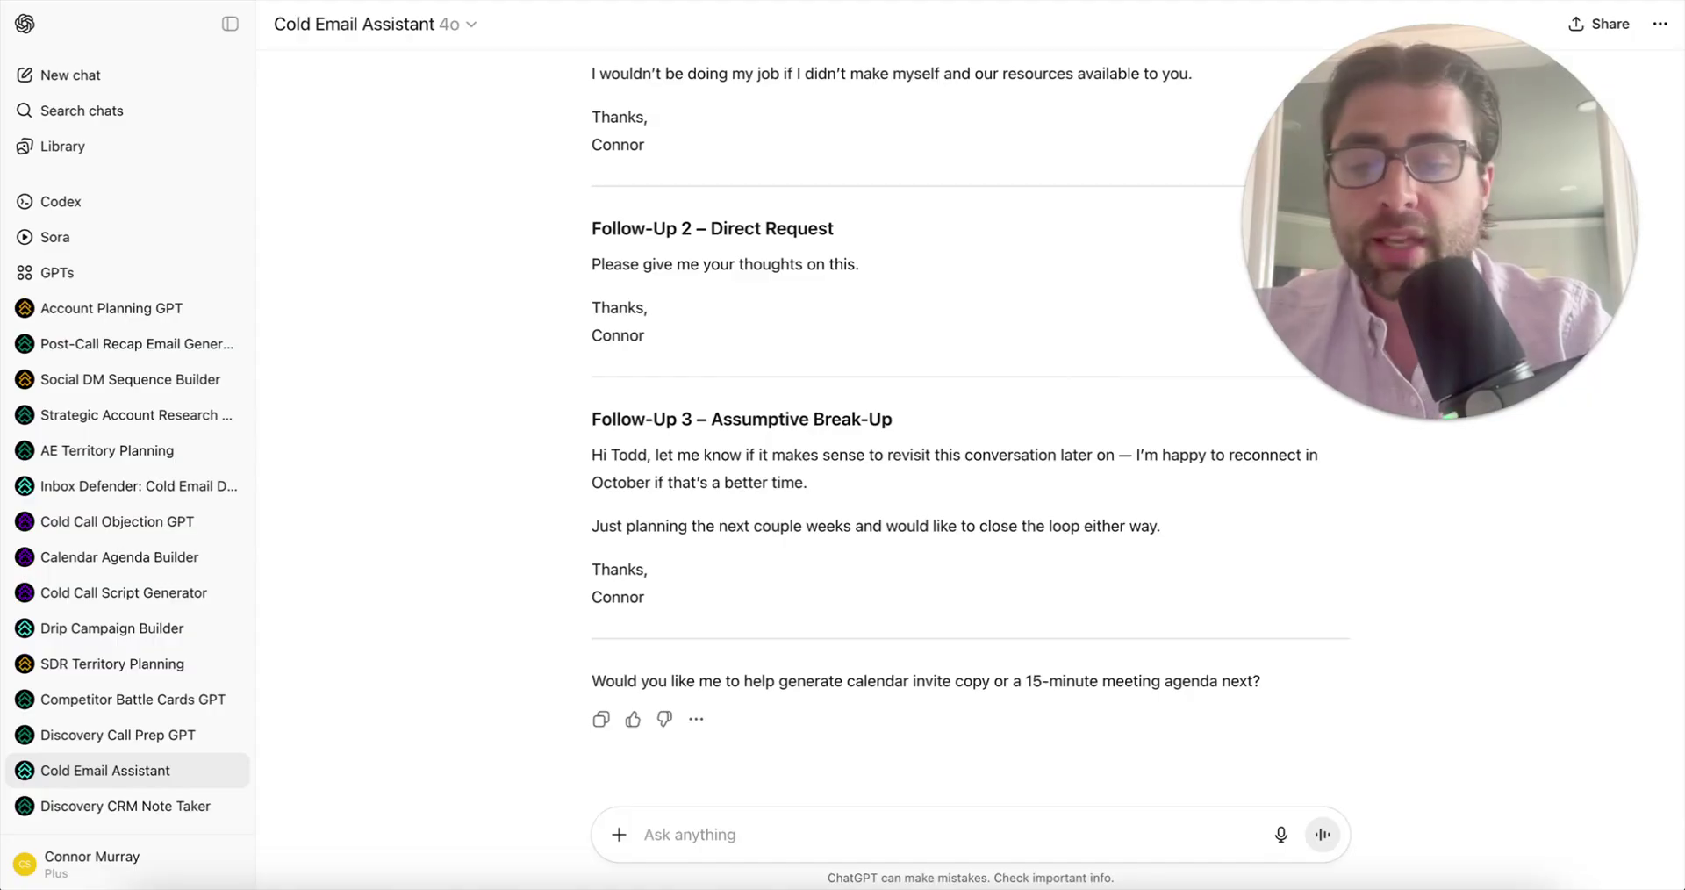
# - Send the question asking how the templates were personalized, without the stray pasted image
pyautogui.click(698, 829)
pyautogui.write('Can you bullet point out all the ways you made these templates personalized to Todd & Retail specific priorities?')
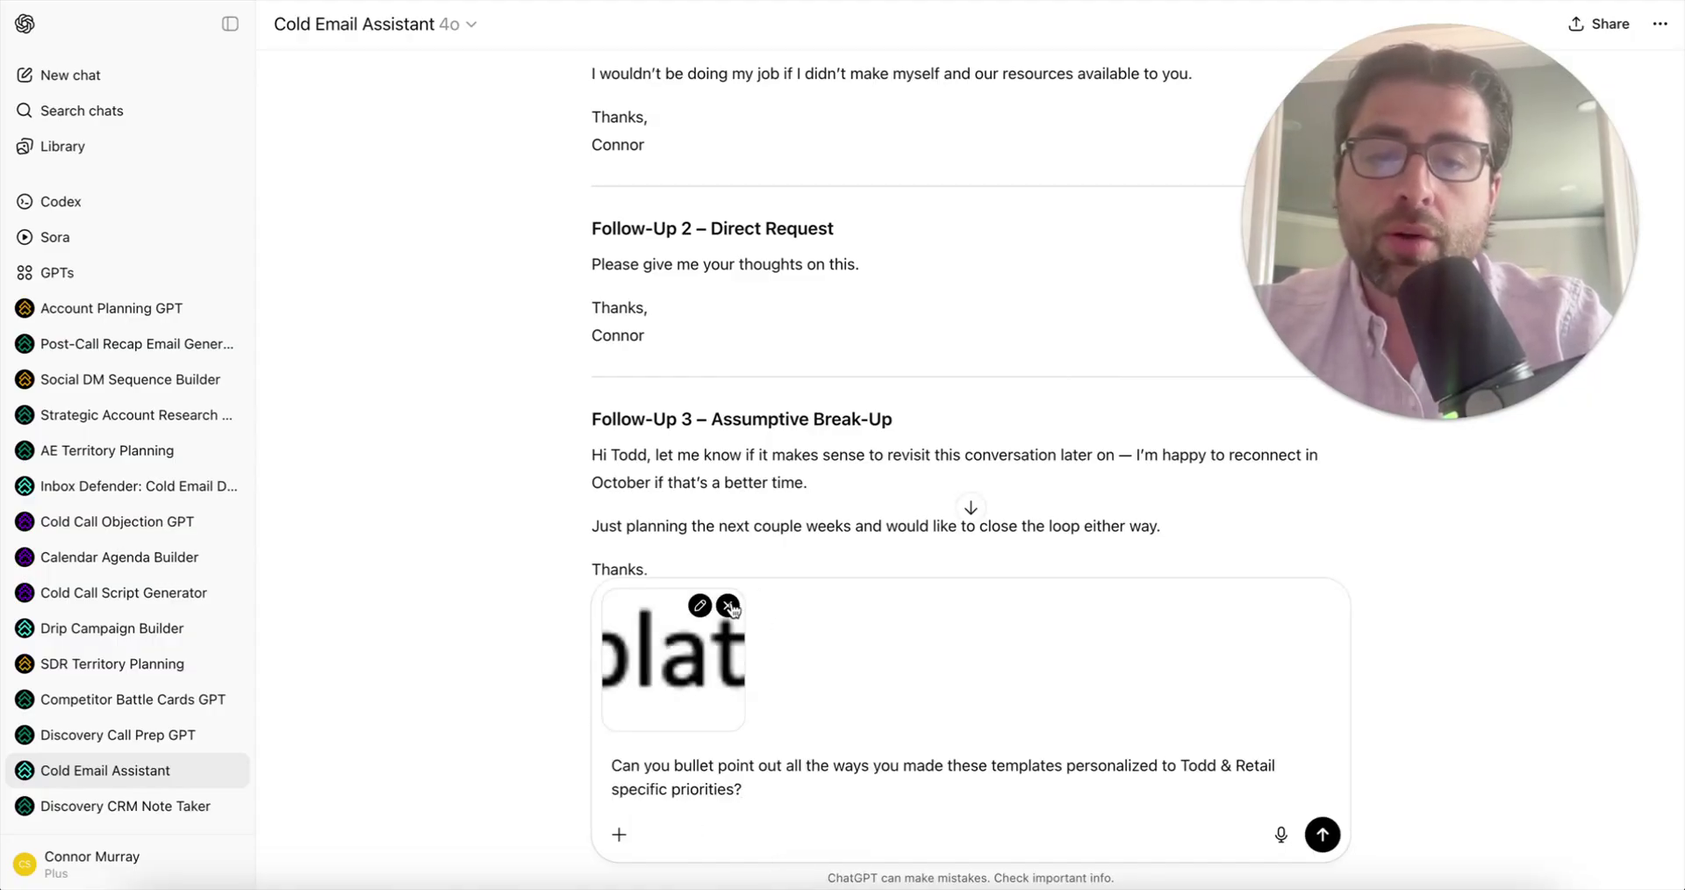
pyautogui.click(727, 606)
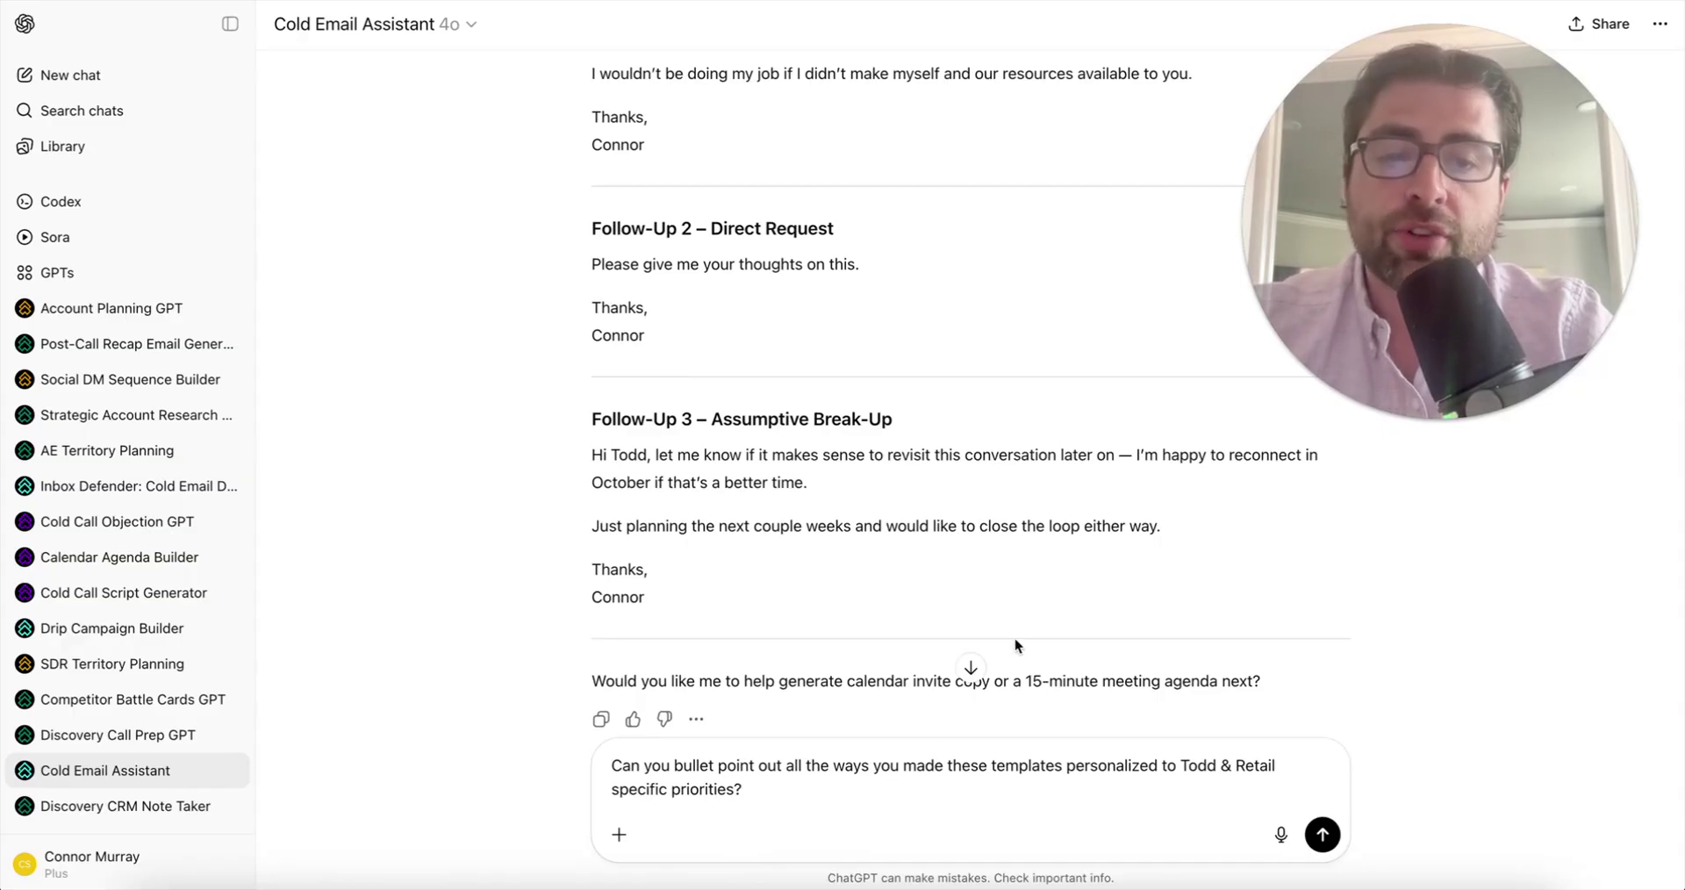
pyautogui.scroll(-2, 1013, 635)
pyautogui.press('Return')
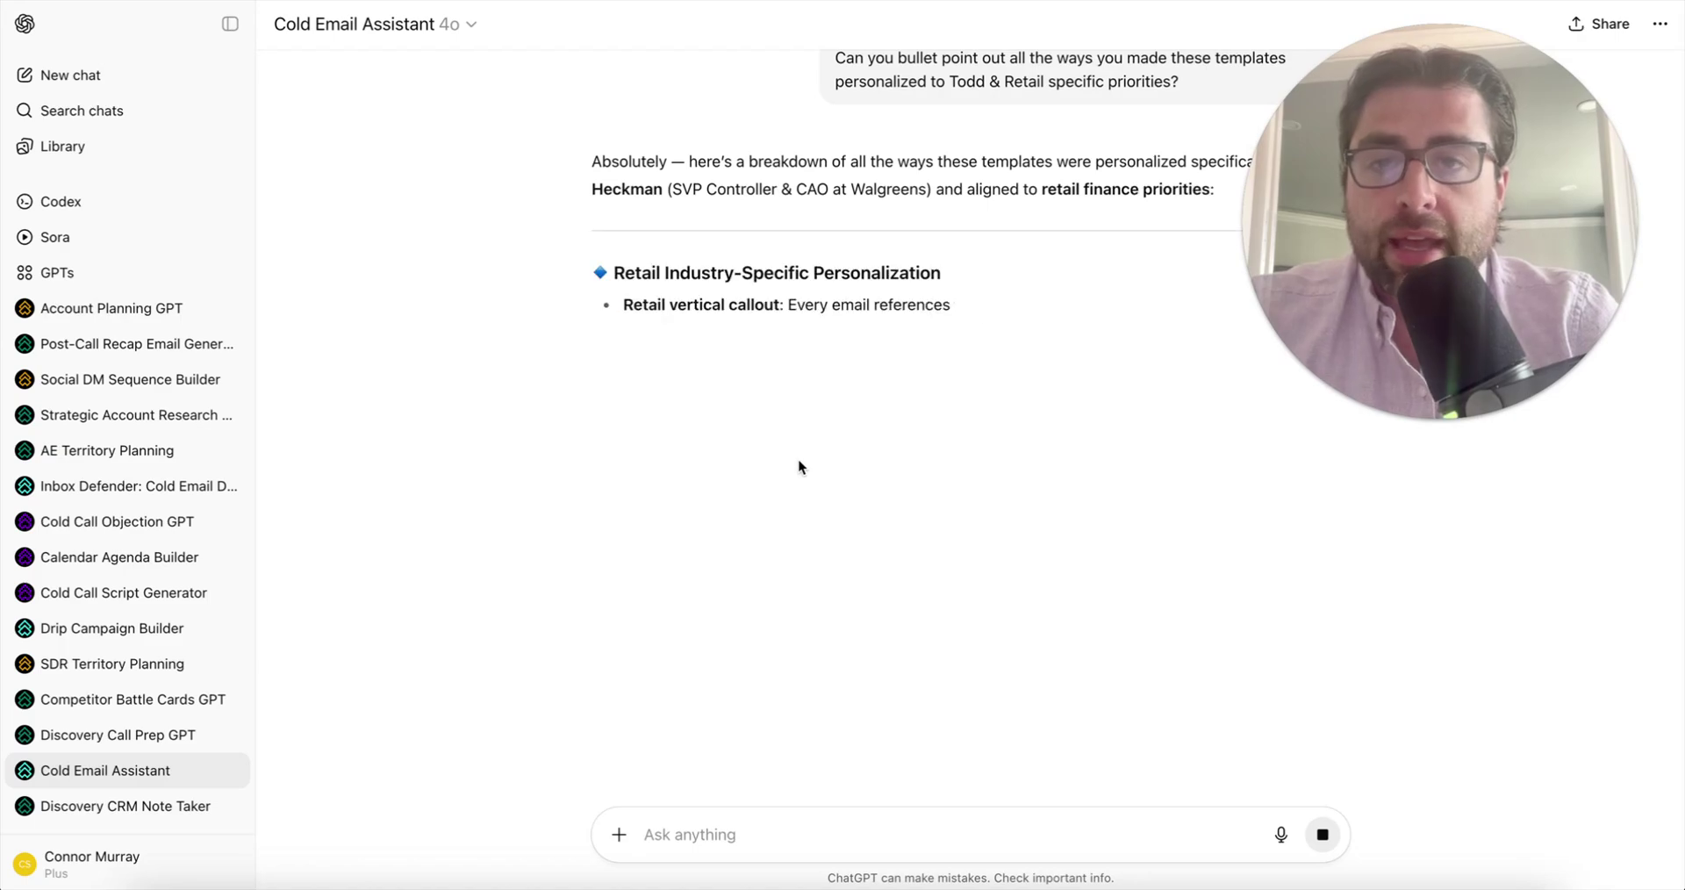
pyautogui.scroll(1, 799, 465)
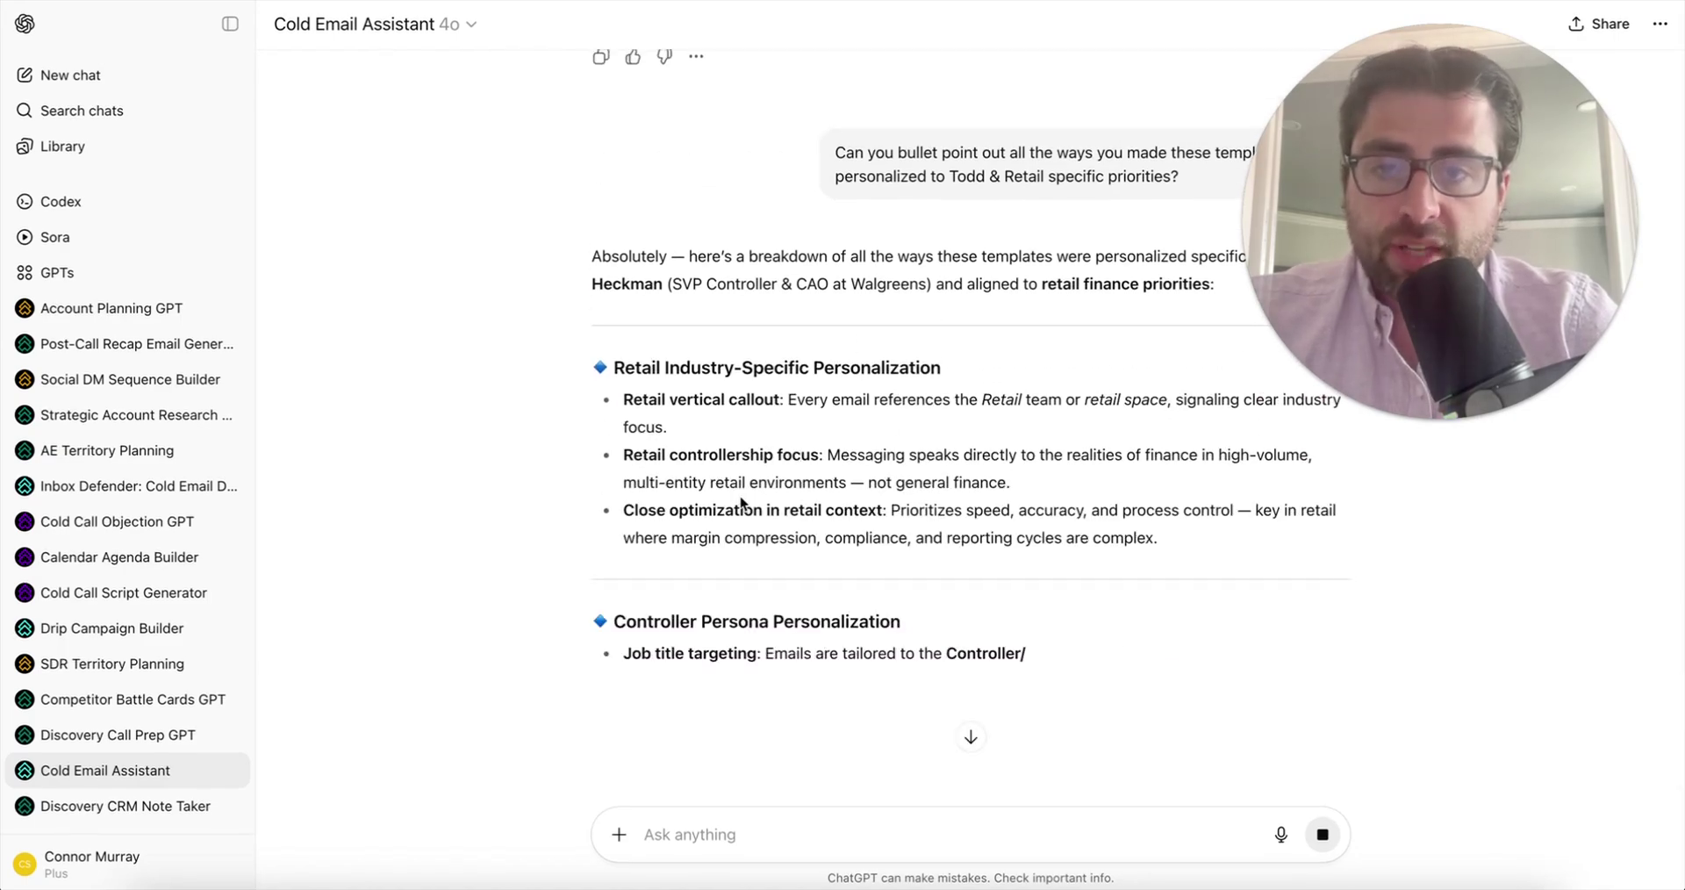
# - Review the personalization breakdown, highlighting the Retail Industry-Specific Personalization heading and 'Retail team'
pyautogui.moveTo(613, 365); pyautogui.dragTo(971, 357)
pyautogui.click(971, 356)
pyautogui.scroll(1, 1058, 579)
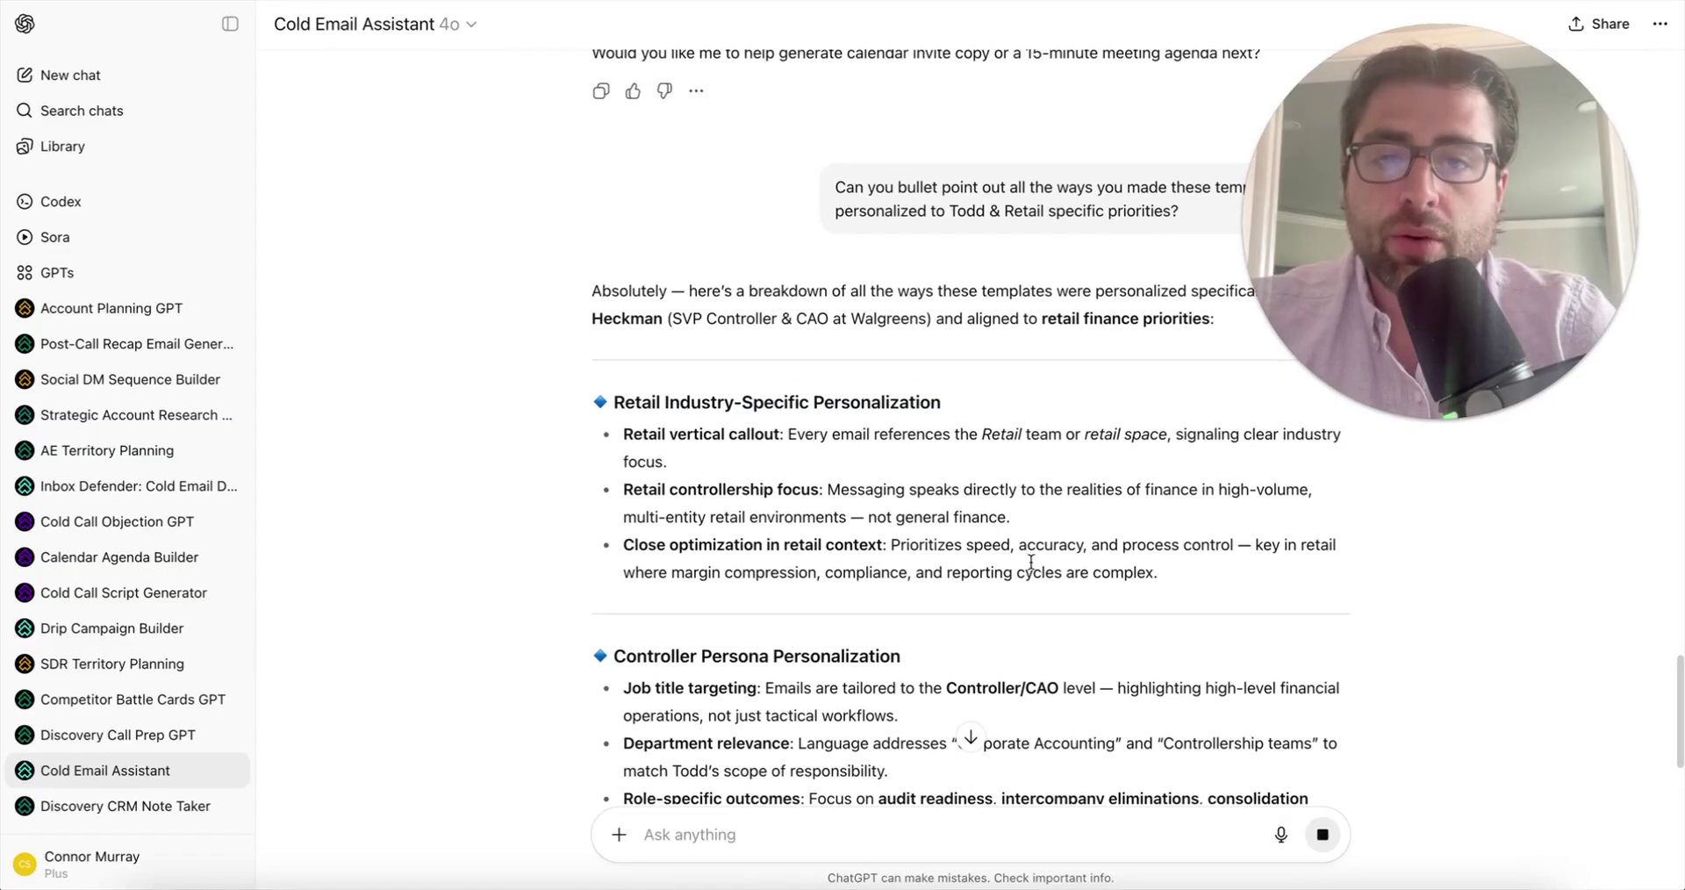
pyautogui.moveTo(983, 413); pyautogui.dragTo(1072, 416)
pyautogui.scroll(-1, 944, 502)
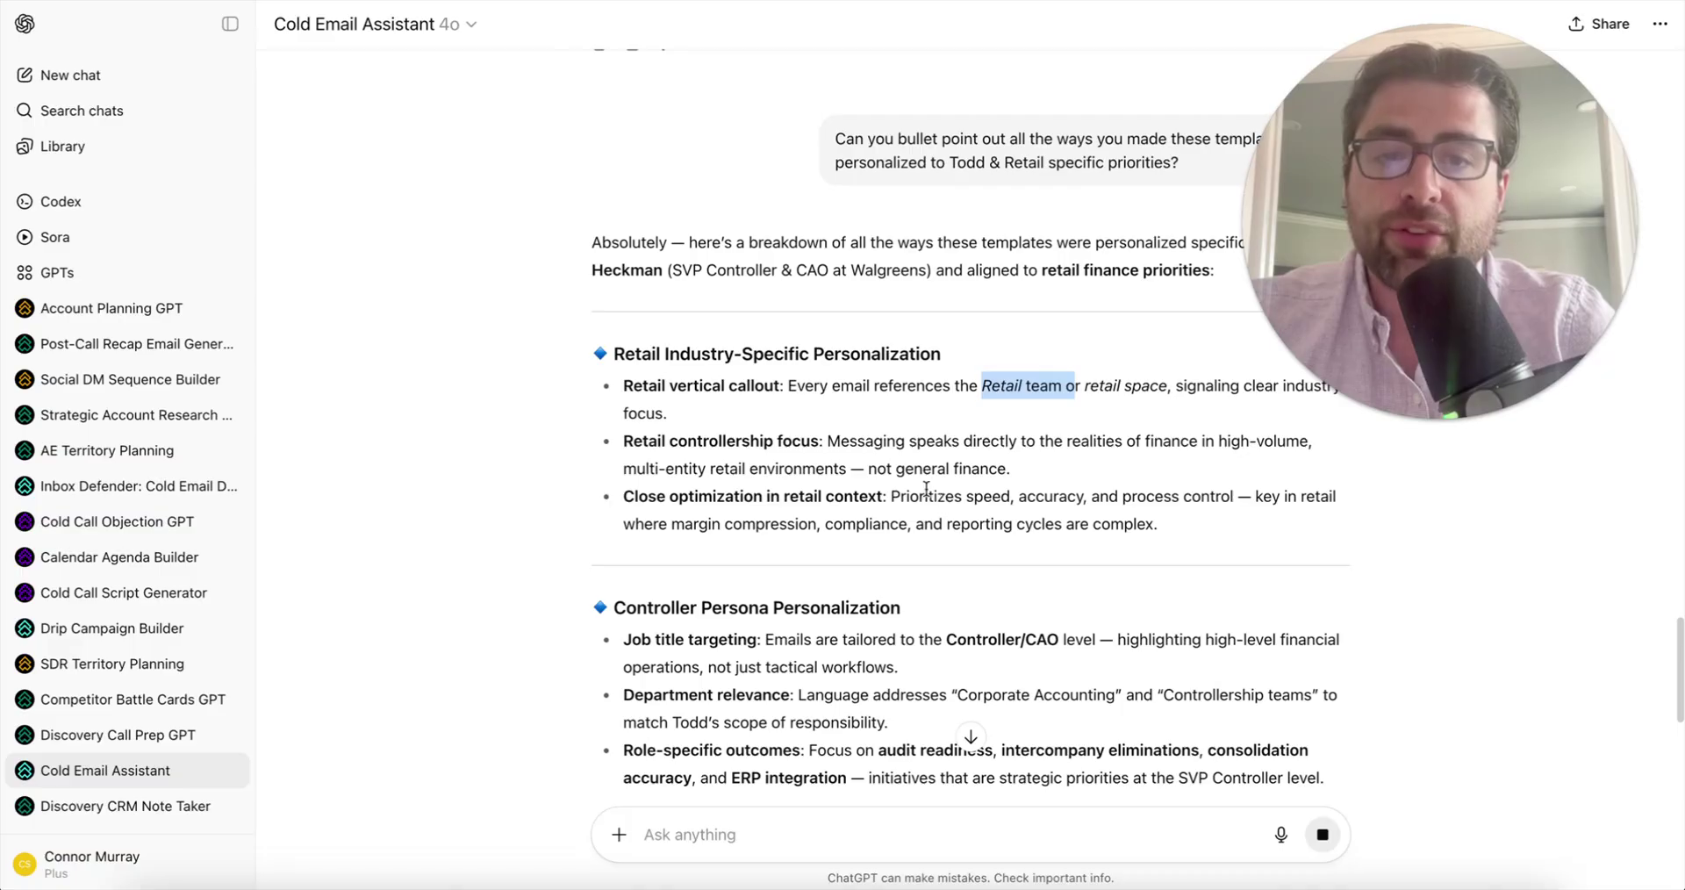
pyautogui.moveTo(892, 496); pyautogui.dragTo(1200, 491)
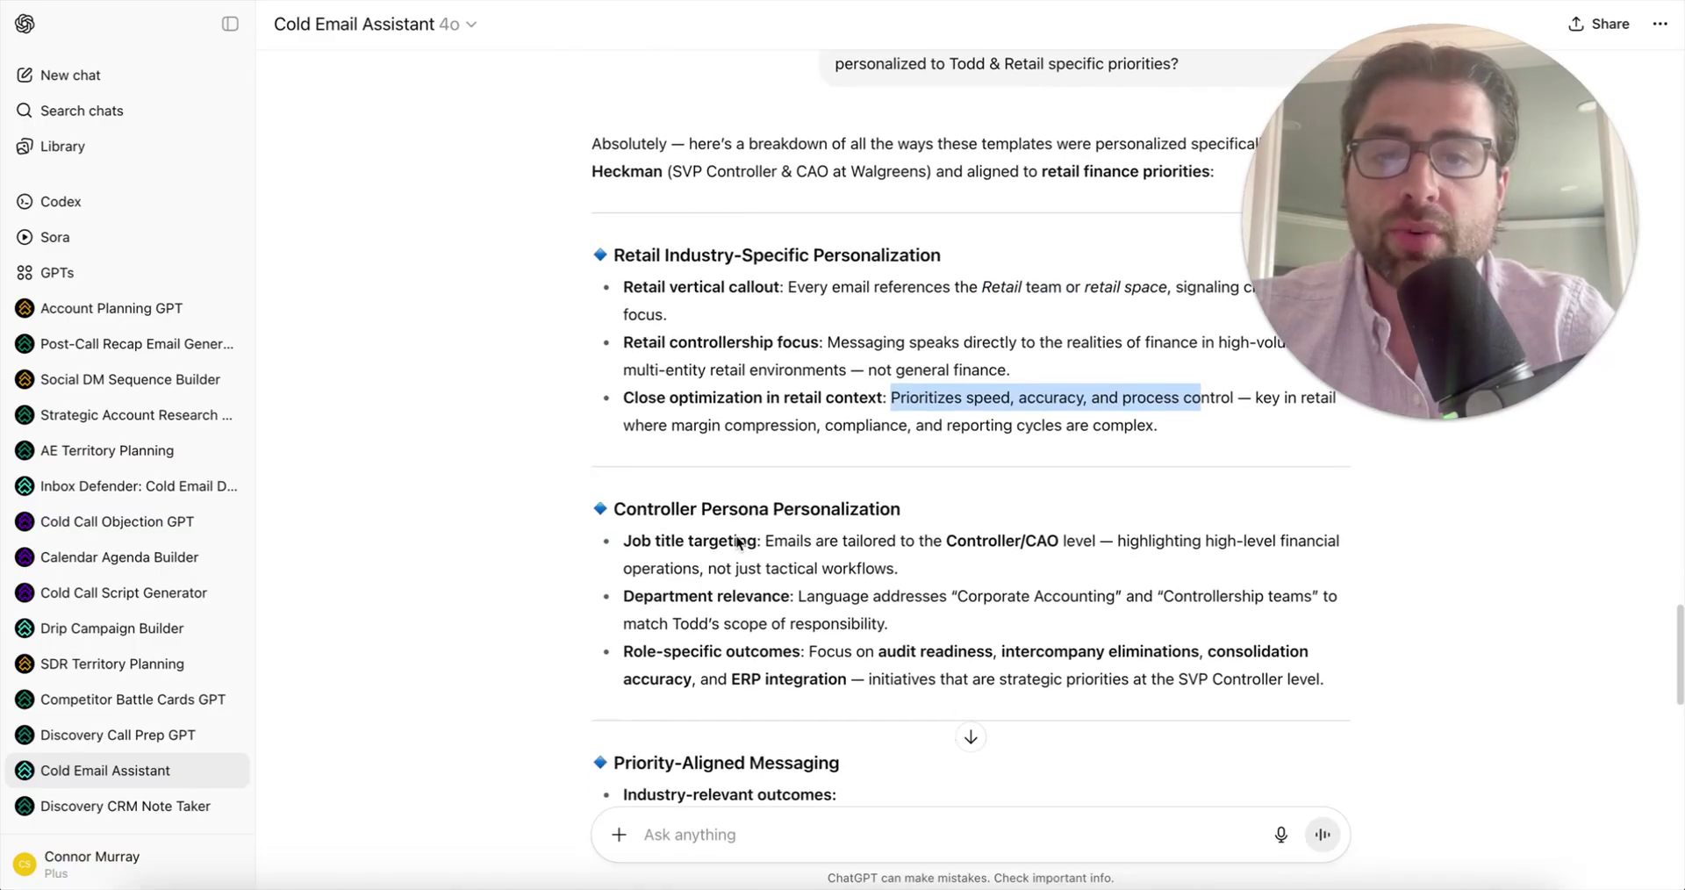
pyautogui.scroll(-3, 1081, 474)
pyautogui.scroll(-2, 894, 533)
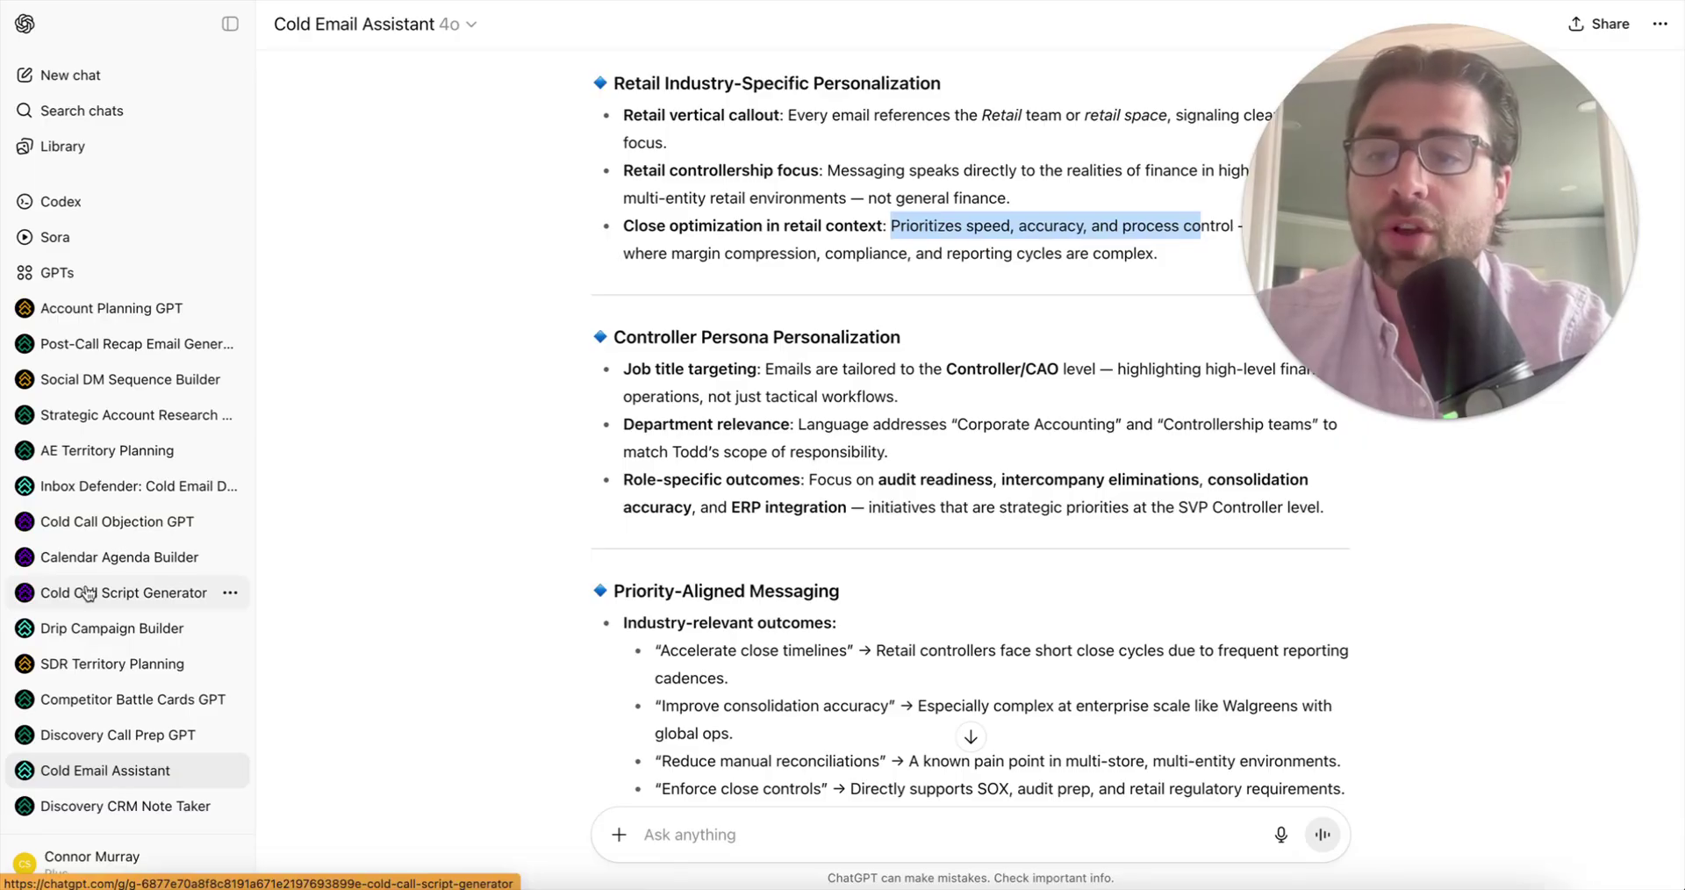
# - In the Cold Call Script Generator, send the Blackline prospect details without the pasted images
pyautogui.click(88, 592)
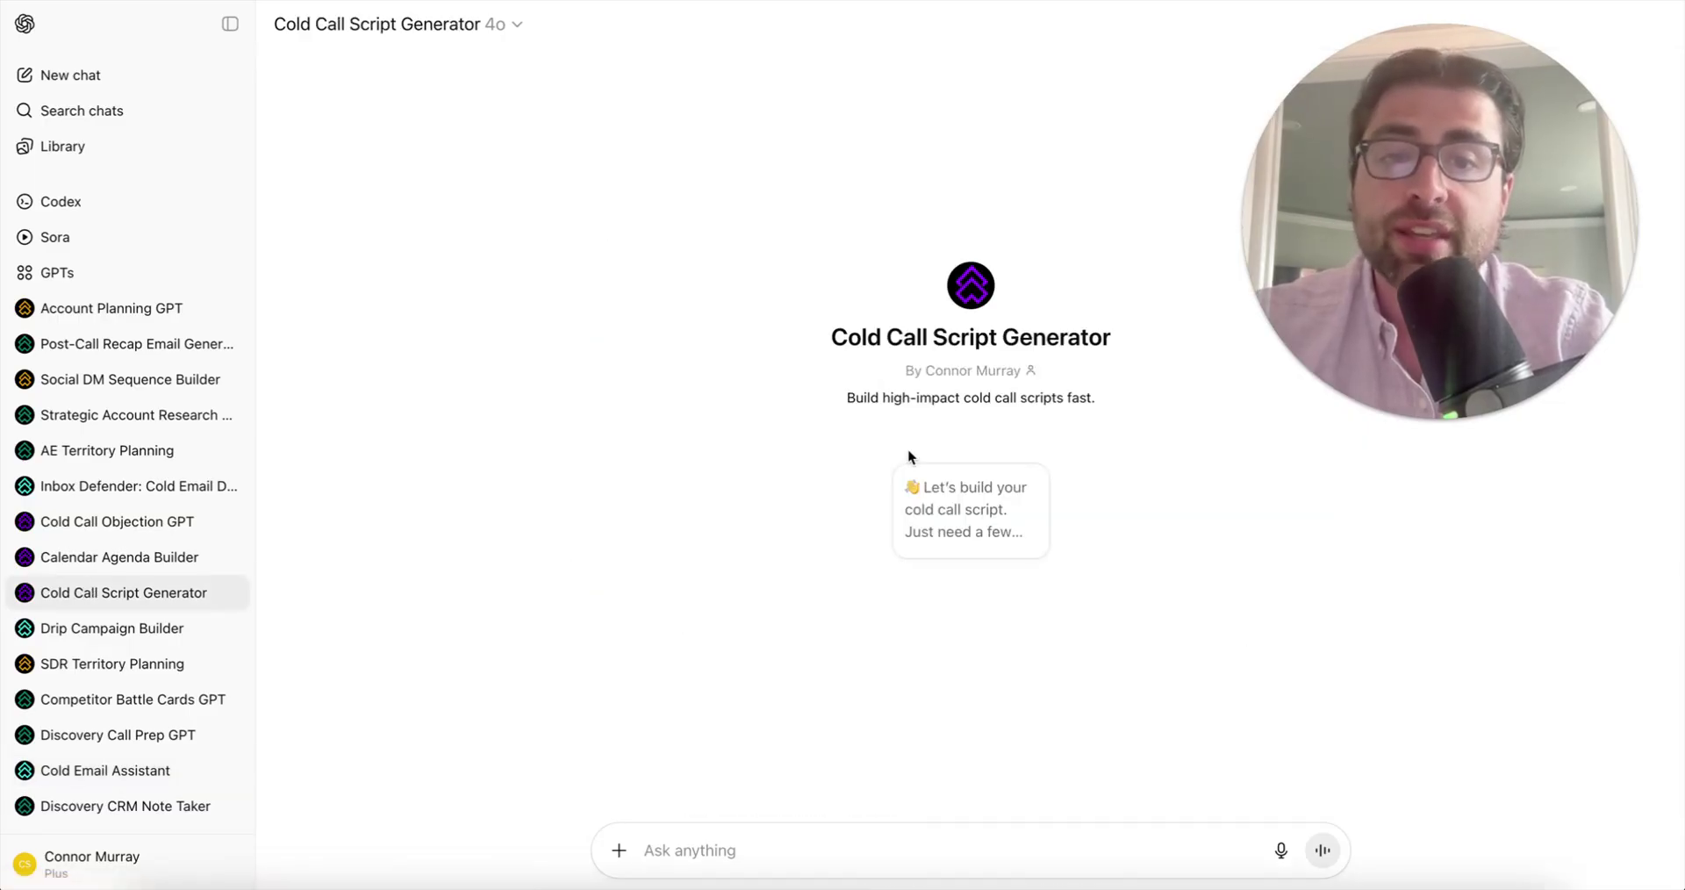
pyautogui.click(948, 500)
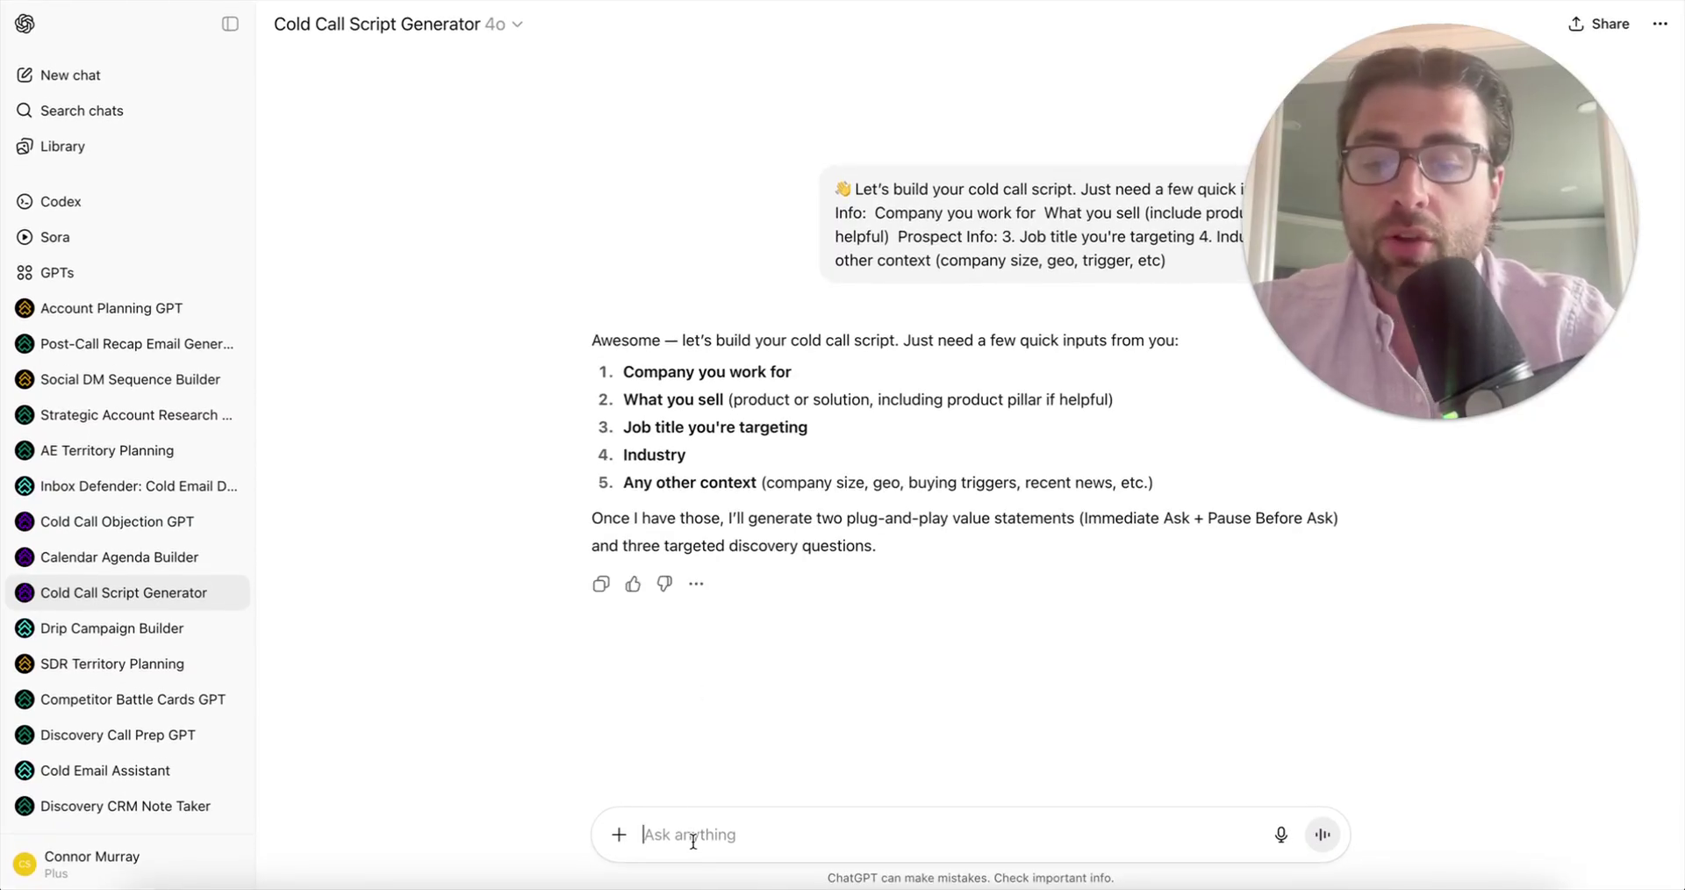
pyautogui.press('super+v')
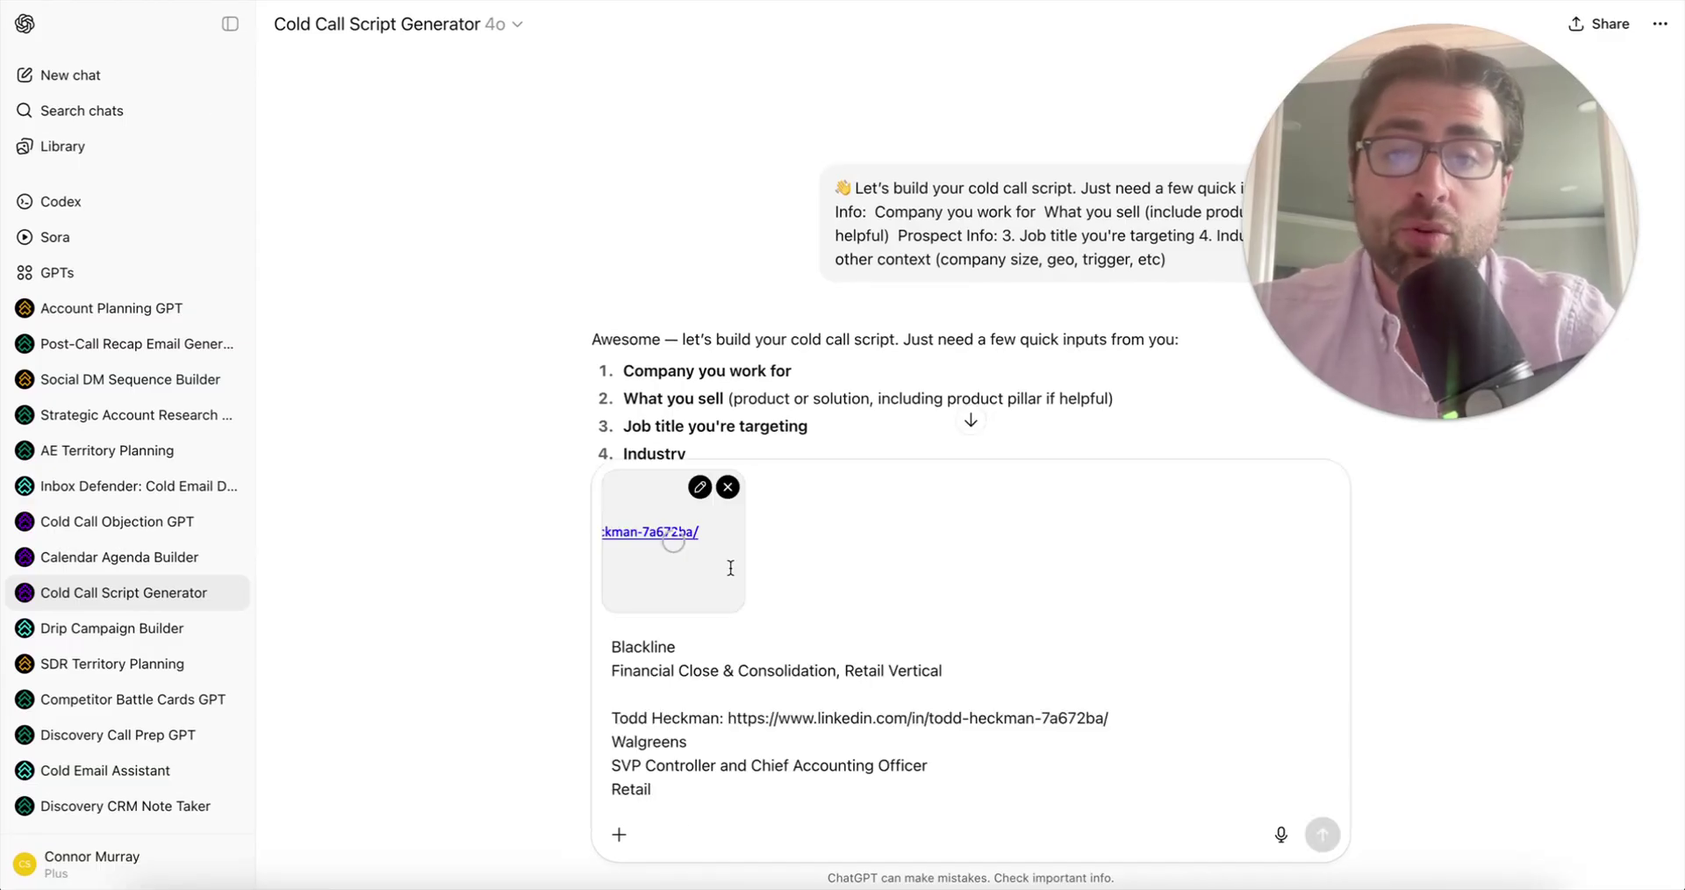
pyautogui.click(728, 488)
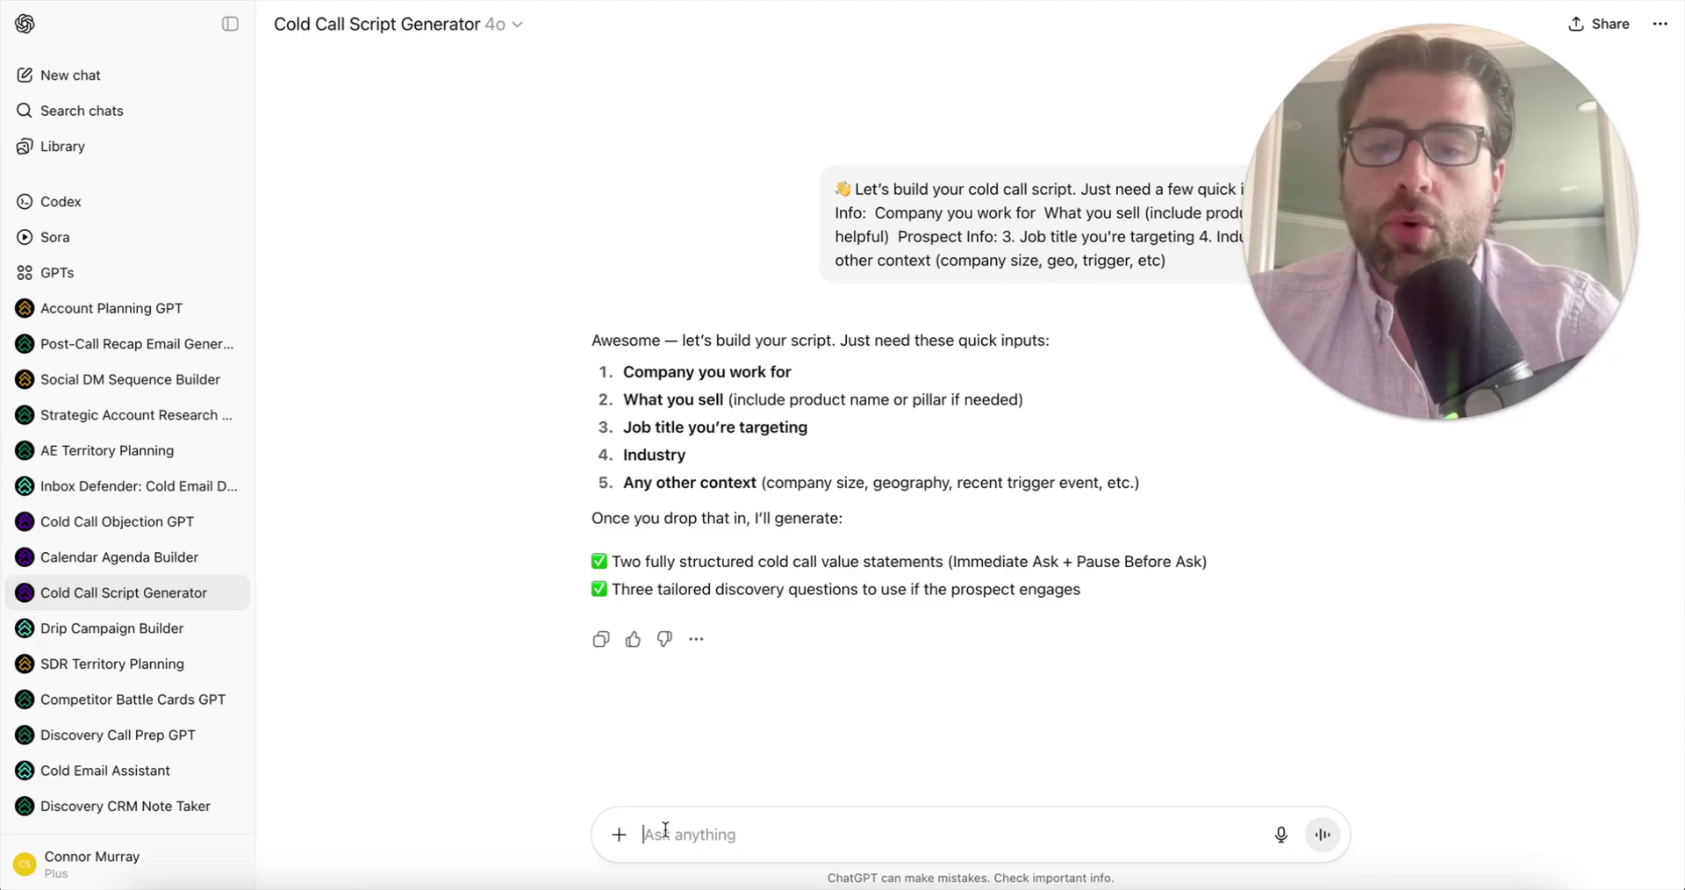
pyautogui.write('Blackline Financial Close & Consolidation, Retail Vertical SVP Controller Retail')
pyautogui.click(732, 562)
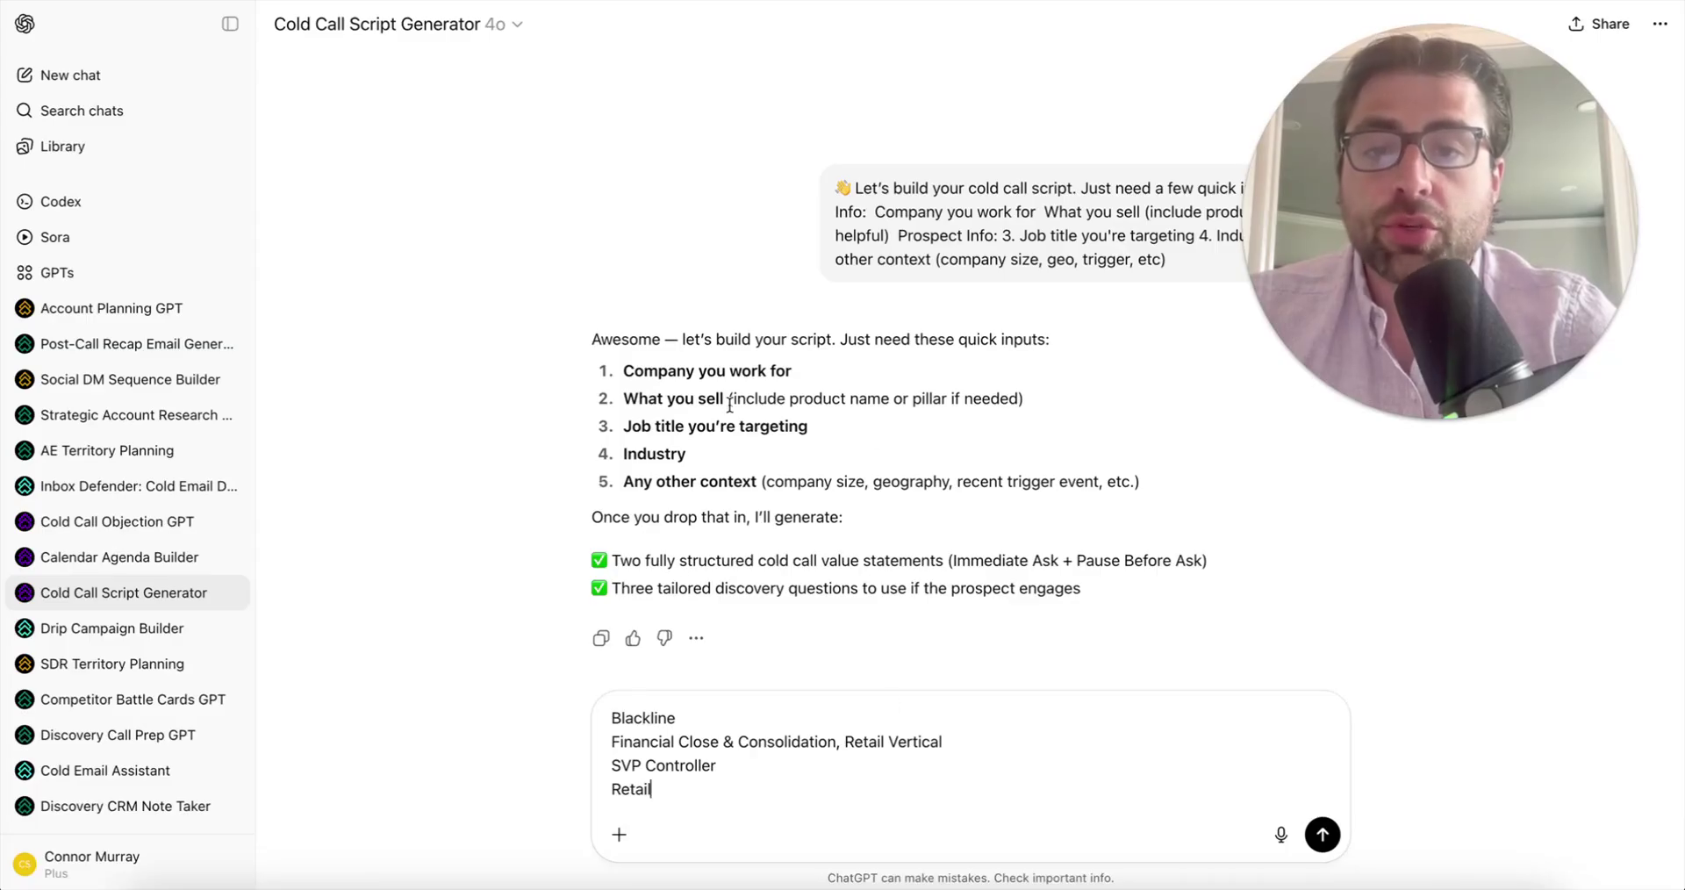
pyautogui.moveTo(623, 481); pyautogui.dragTo(1239, 492)
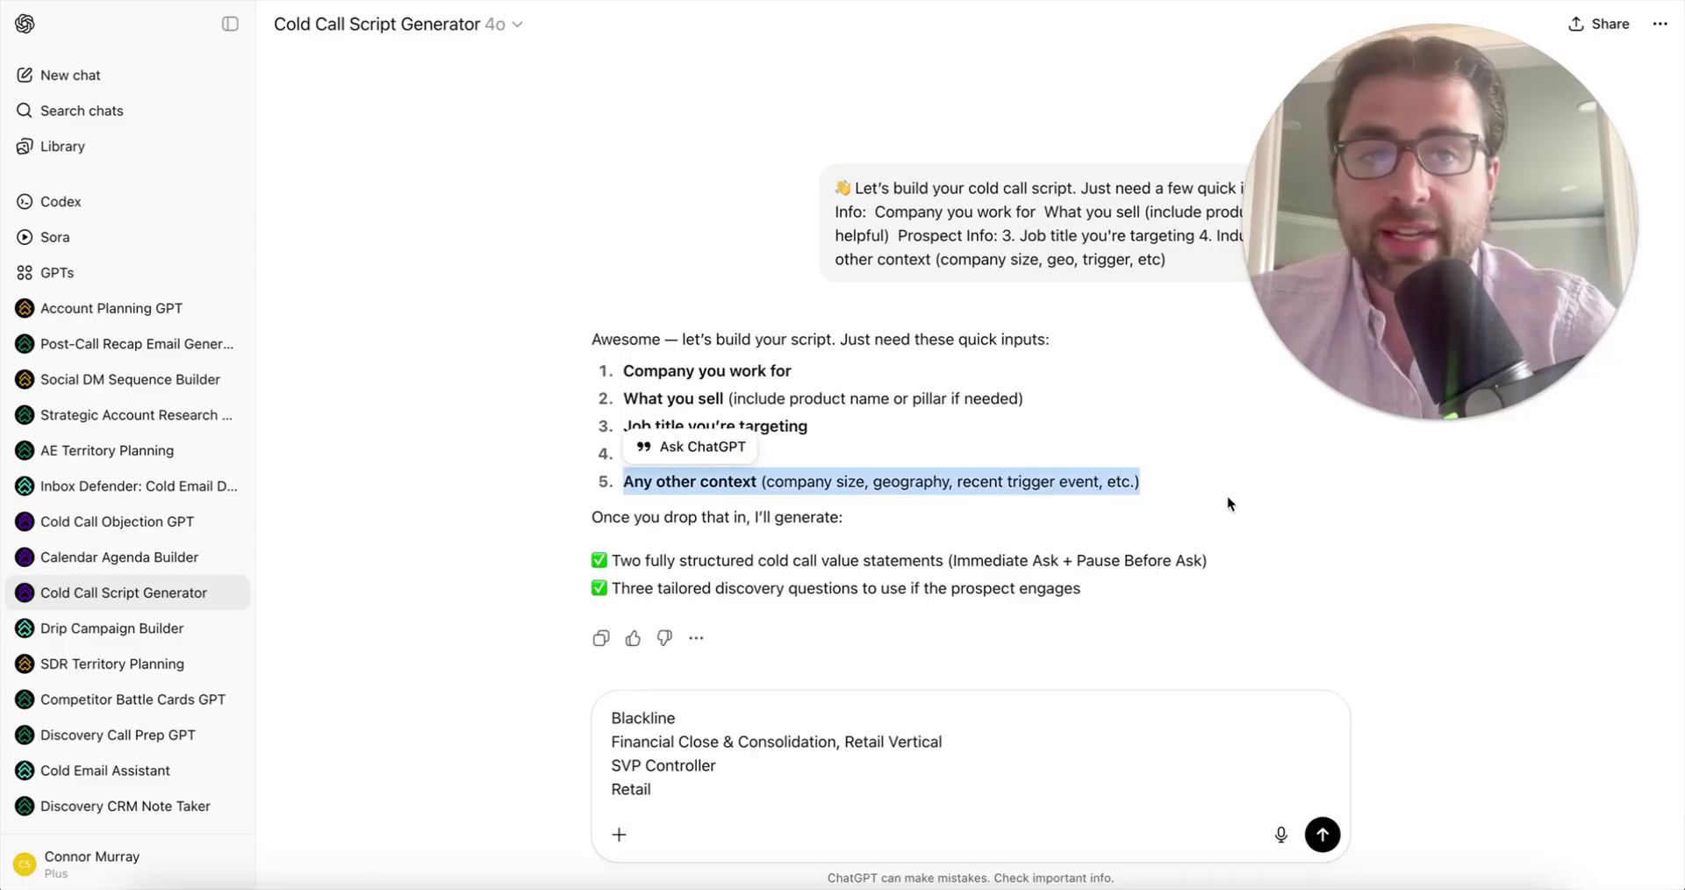
pyautogui.press('Return')
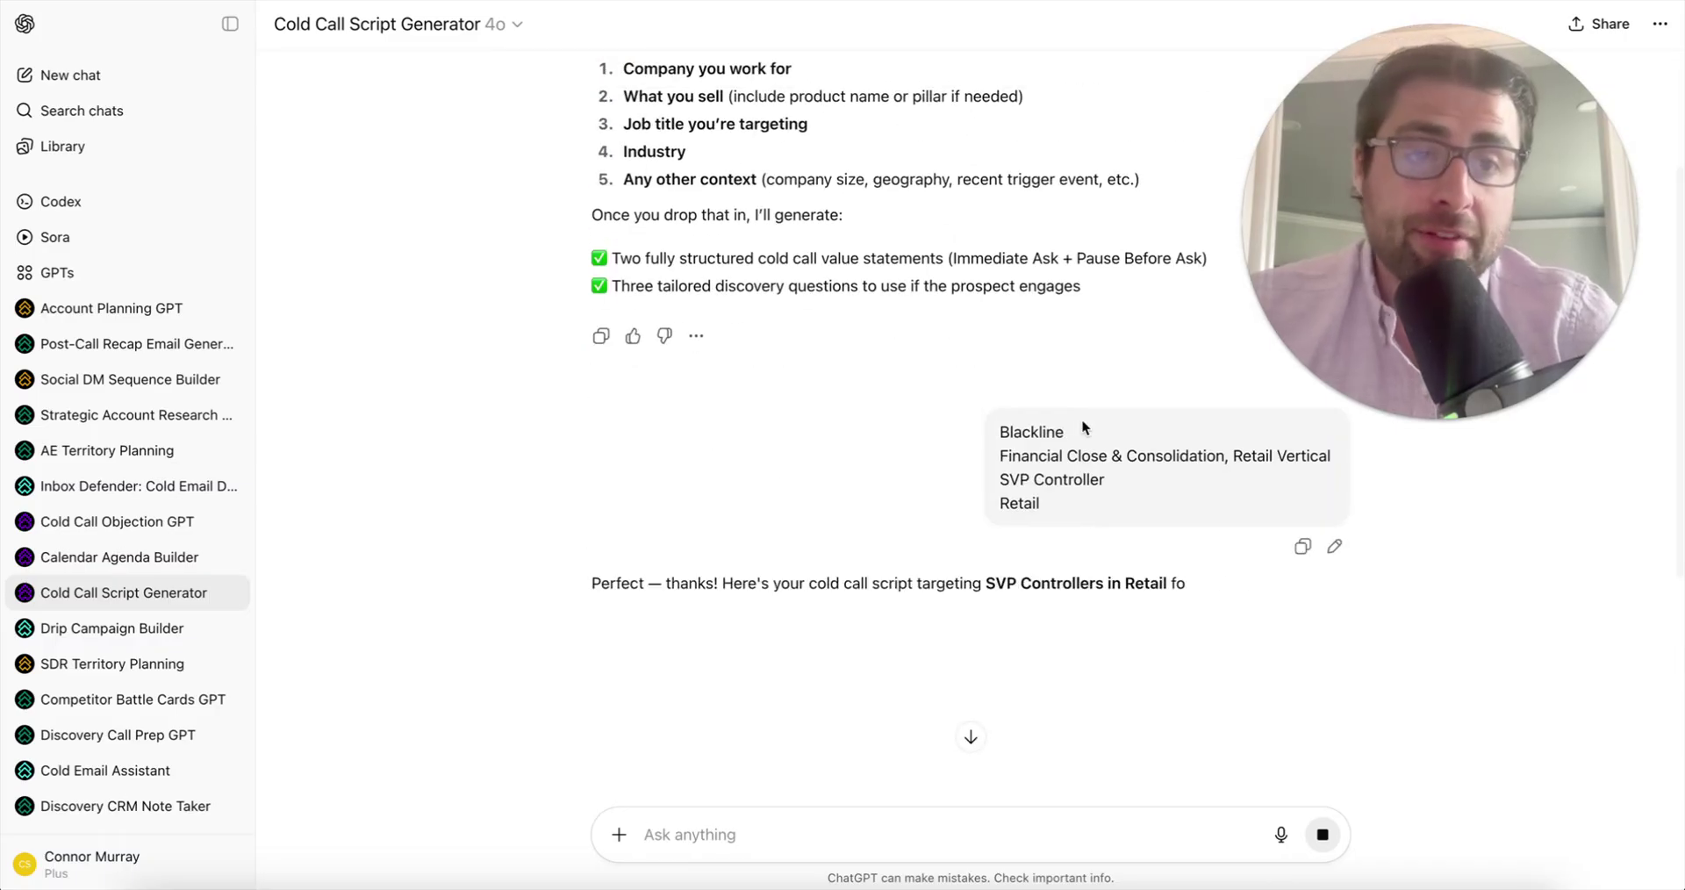
# - Read through the generated Blackline cold call script for retail SVP Controllers
pyautogui.scroll(-3, 1082, 419)
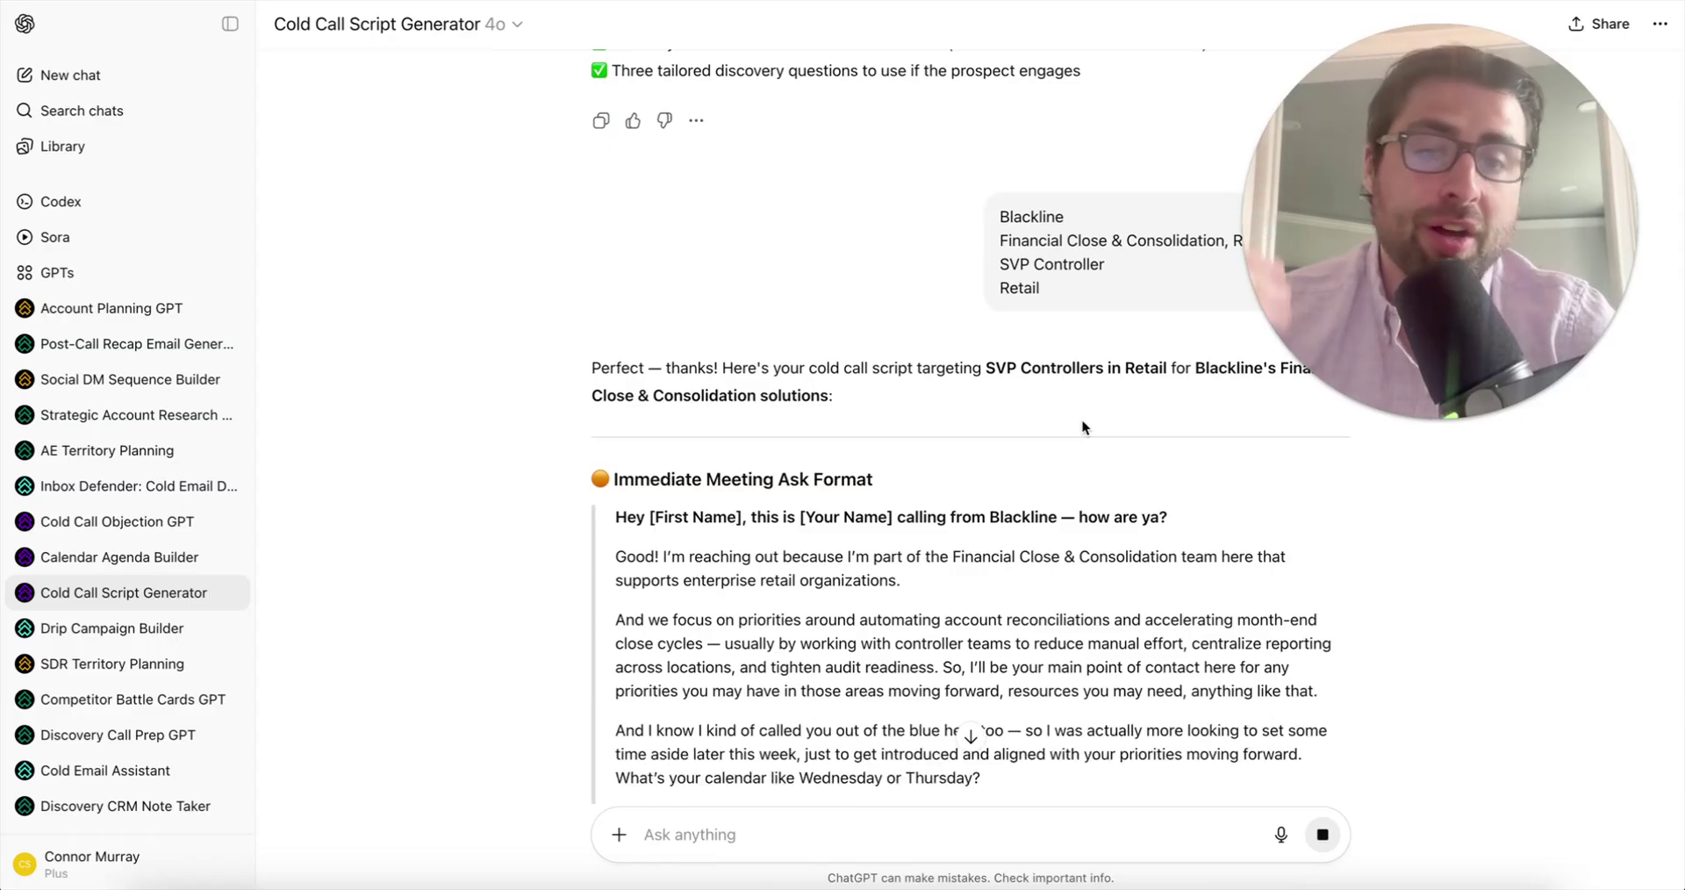
pyautogui.scroll(-2, 1082, 419)
pyautogui.scroll(-1, 742, 474)
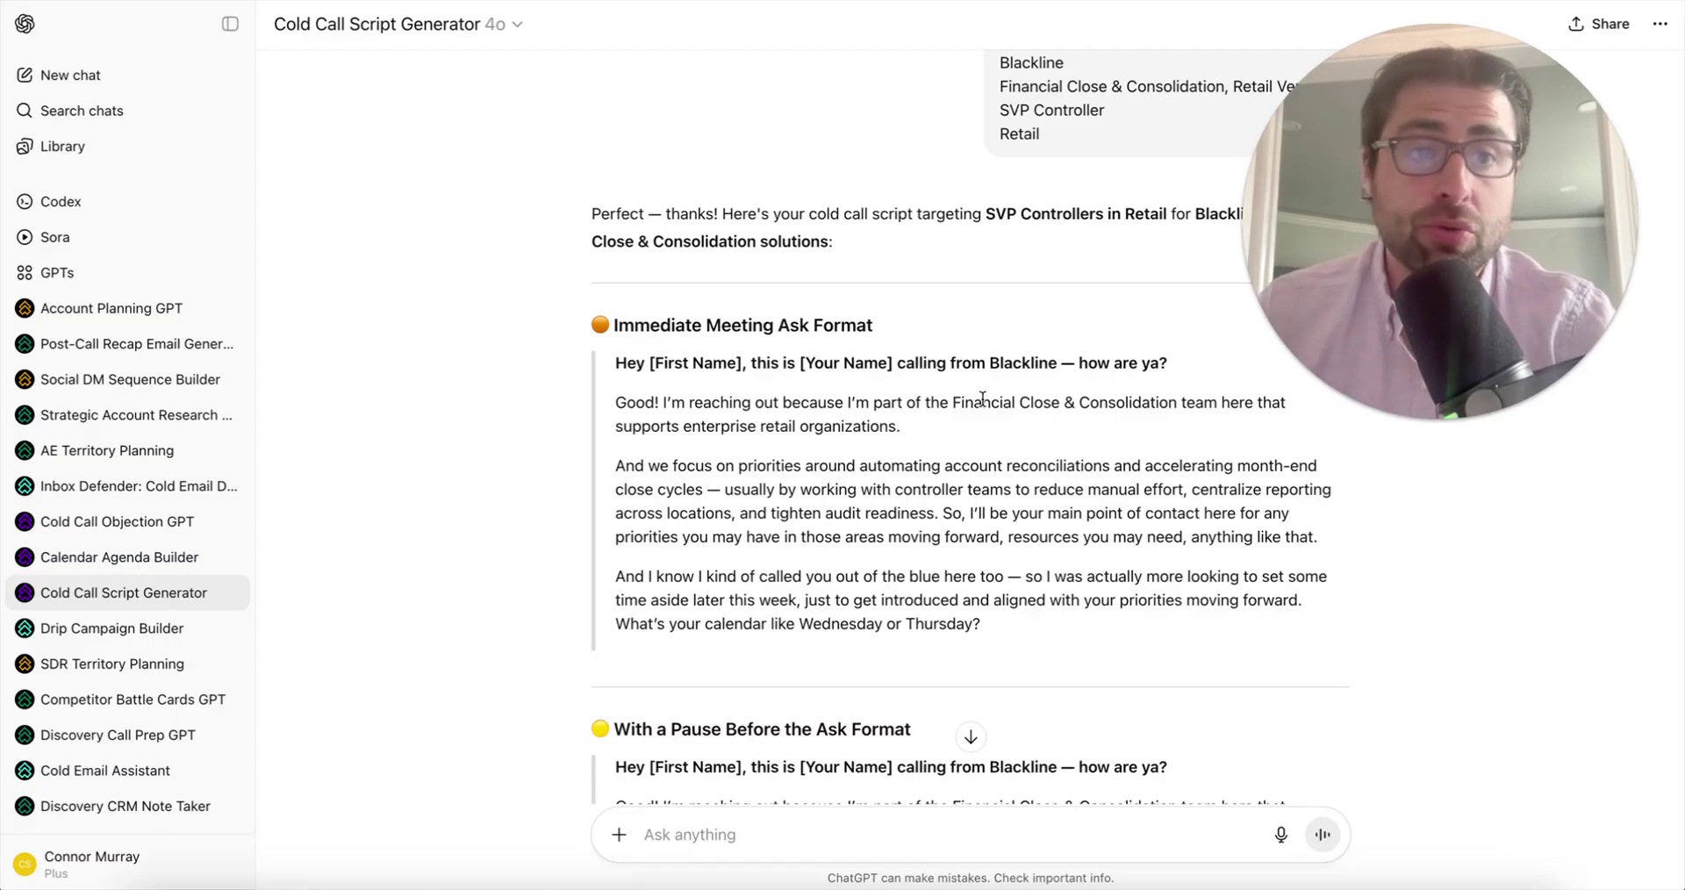
pyautogui.scroll(1, 983, 399)
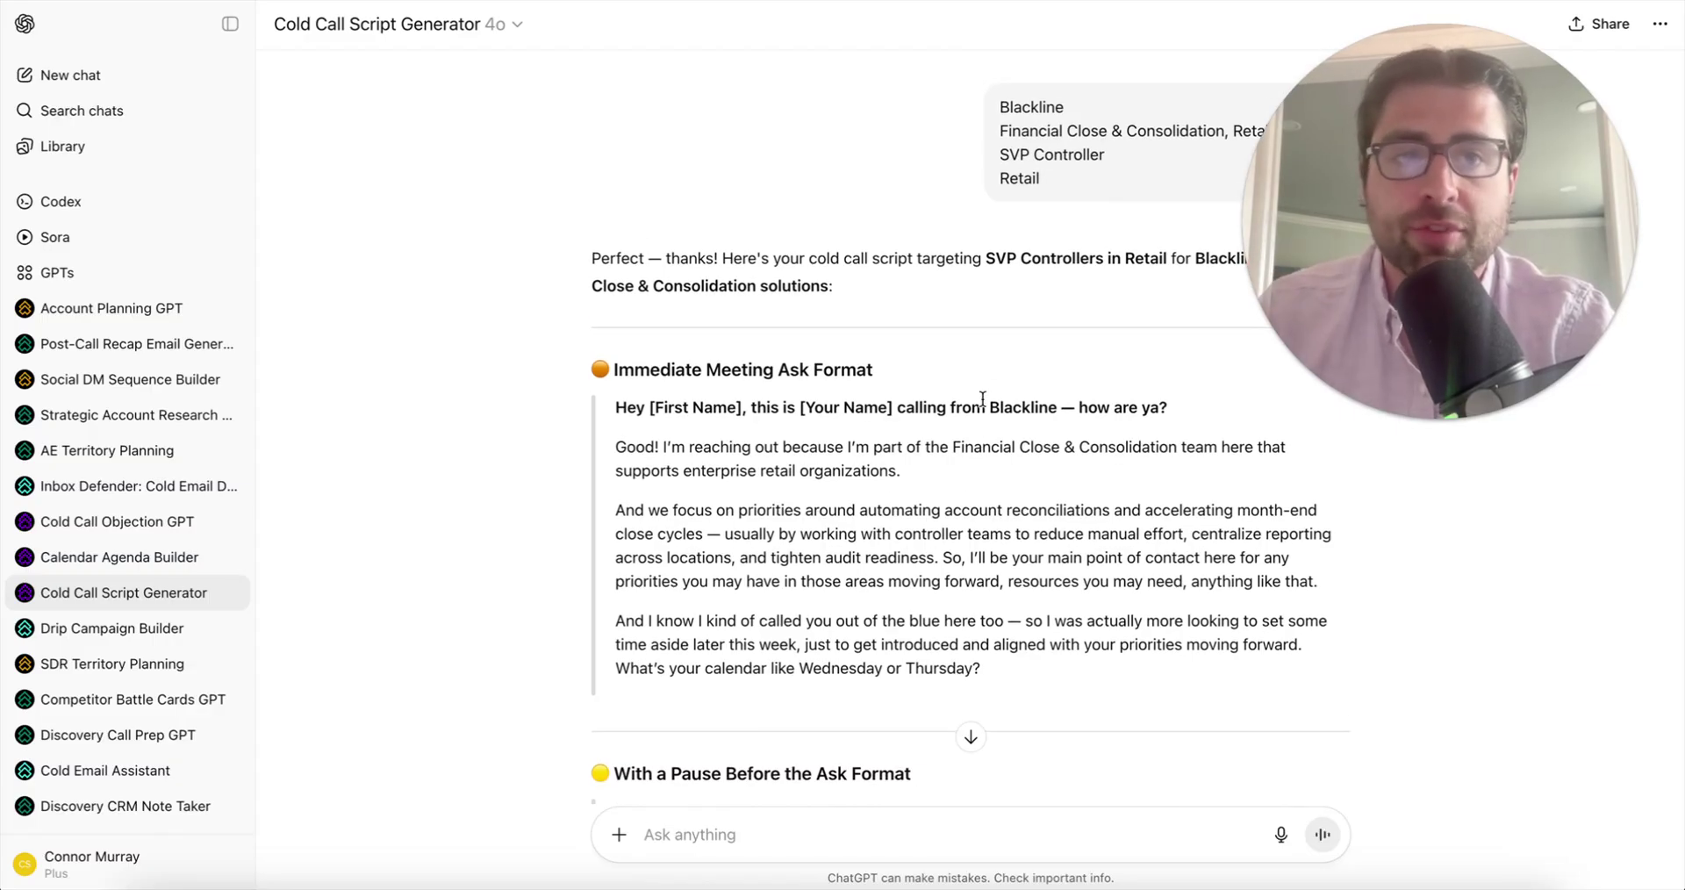
pyautogui.scroll(1, 983, 398)
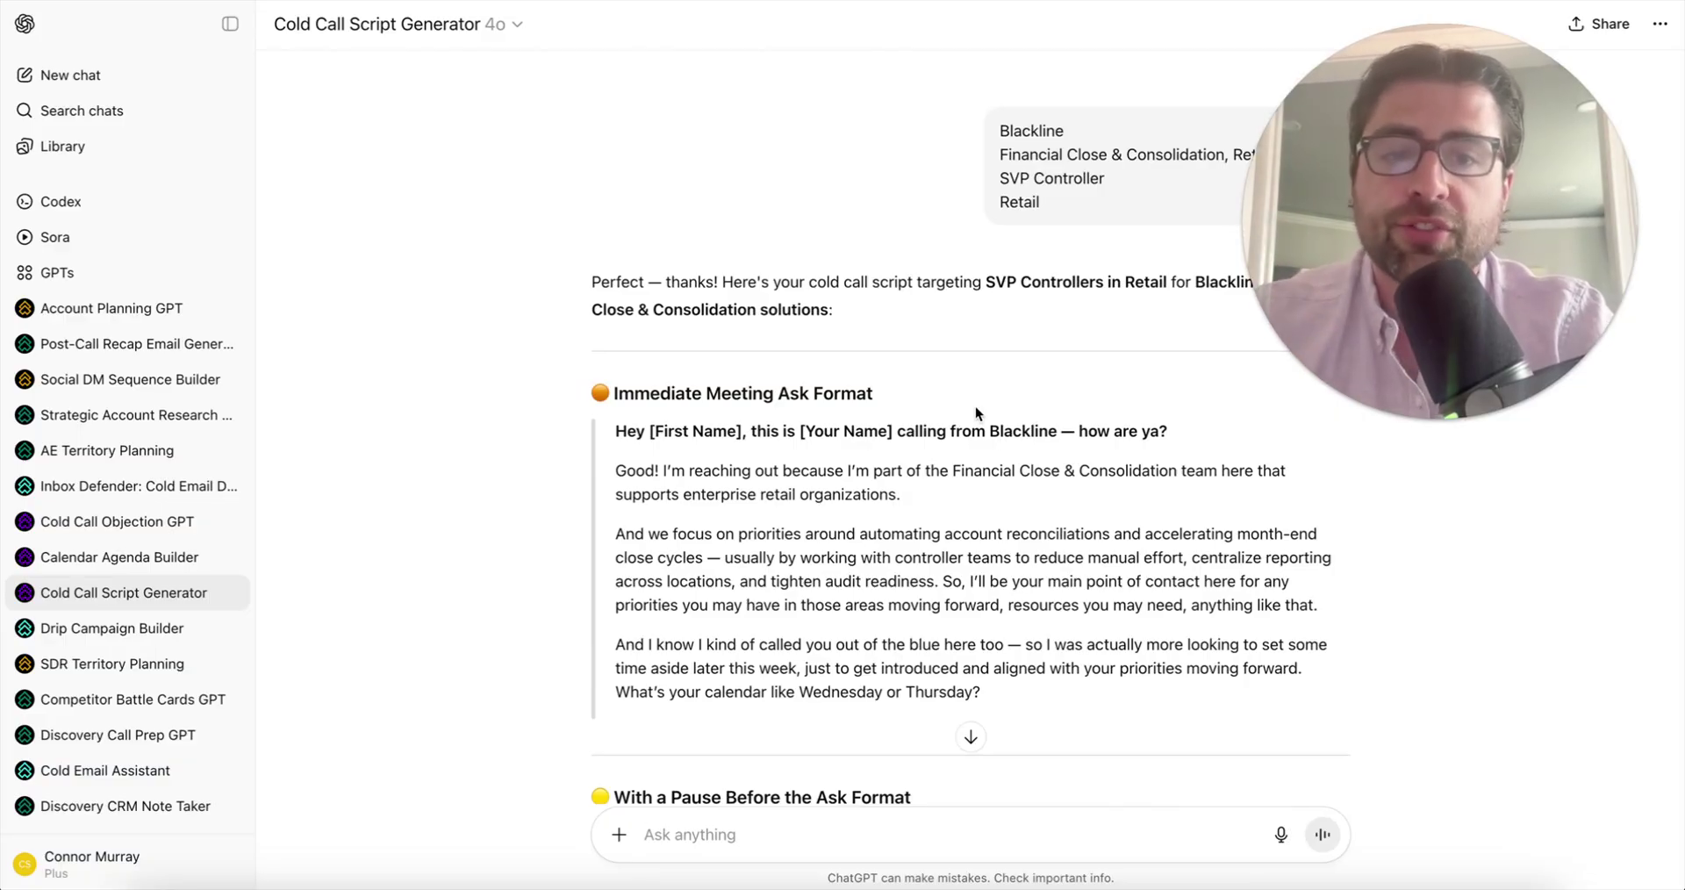
pyautogui.scroll(-1, 899, 553)
pyautogui.scroll(5, 899, 553)
pyautogui.scroll(-4, 882, 496)
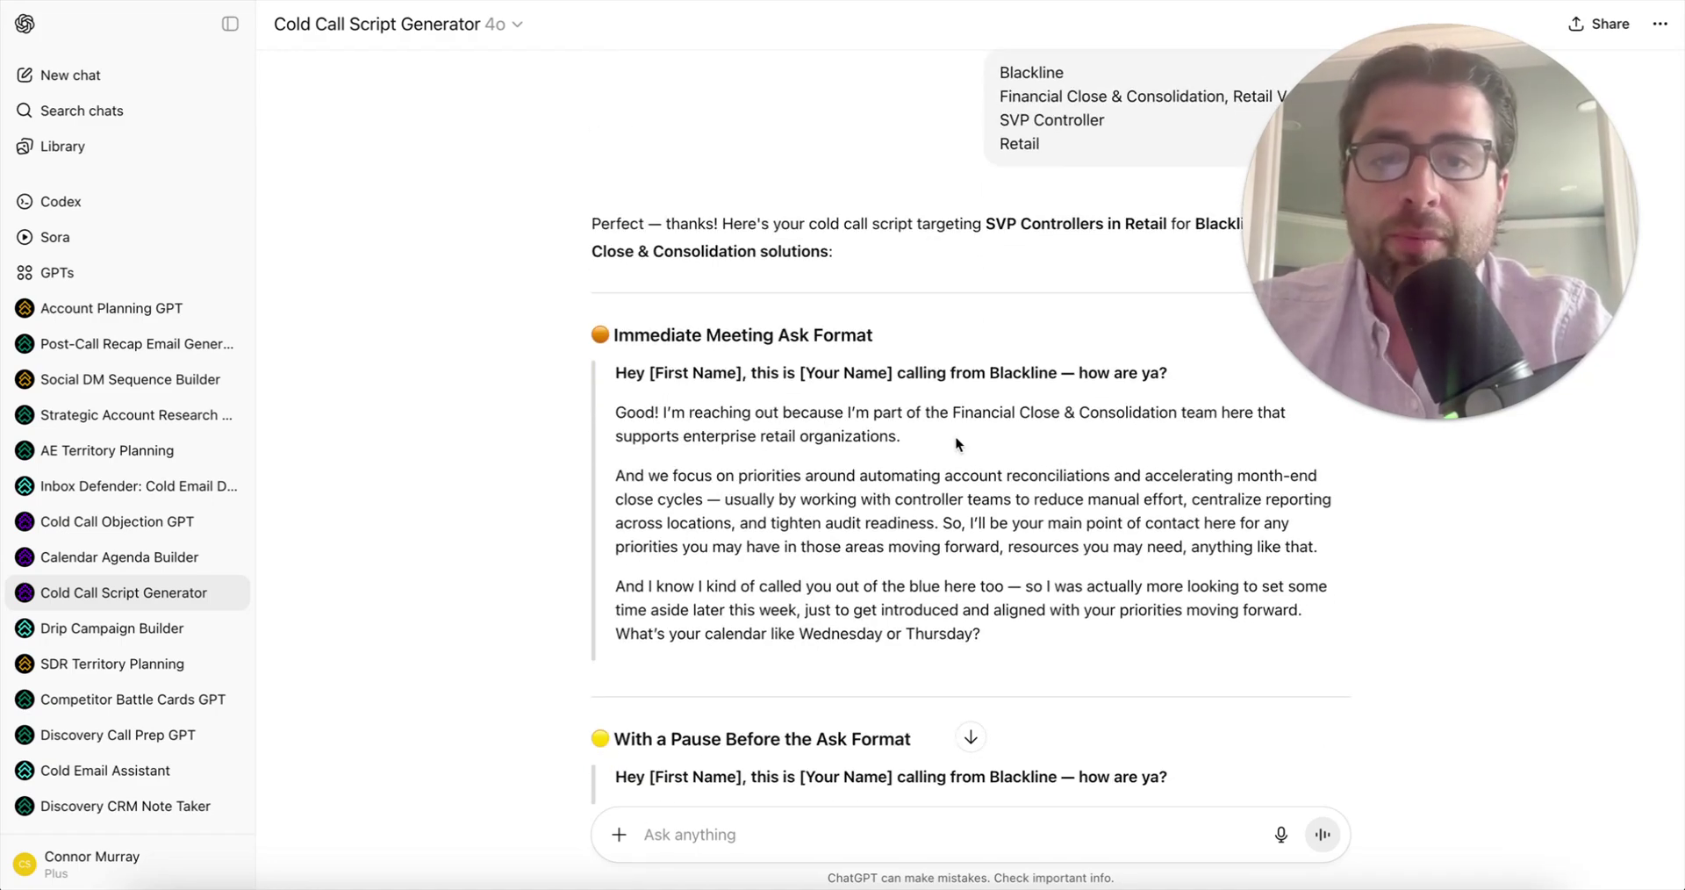
pyautogui.scroll(4, 669, 476)
pyautogui.scroll(-2, 961, 478)
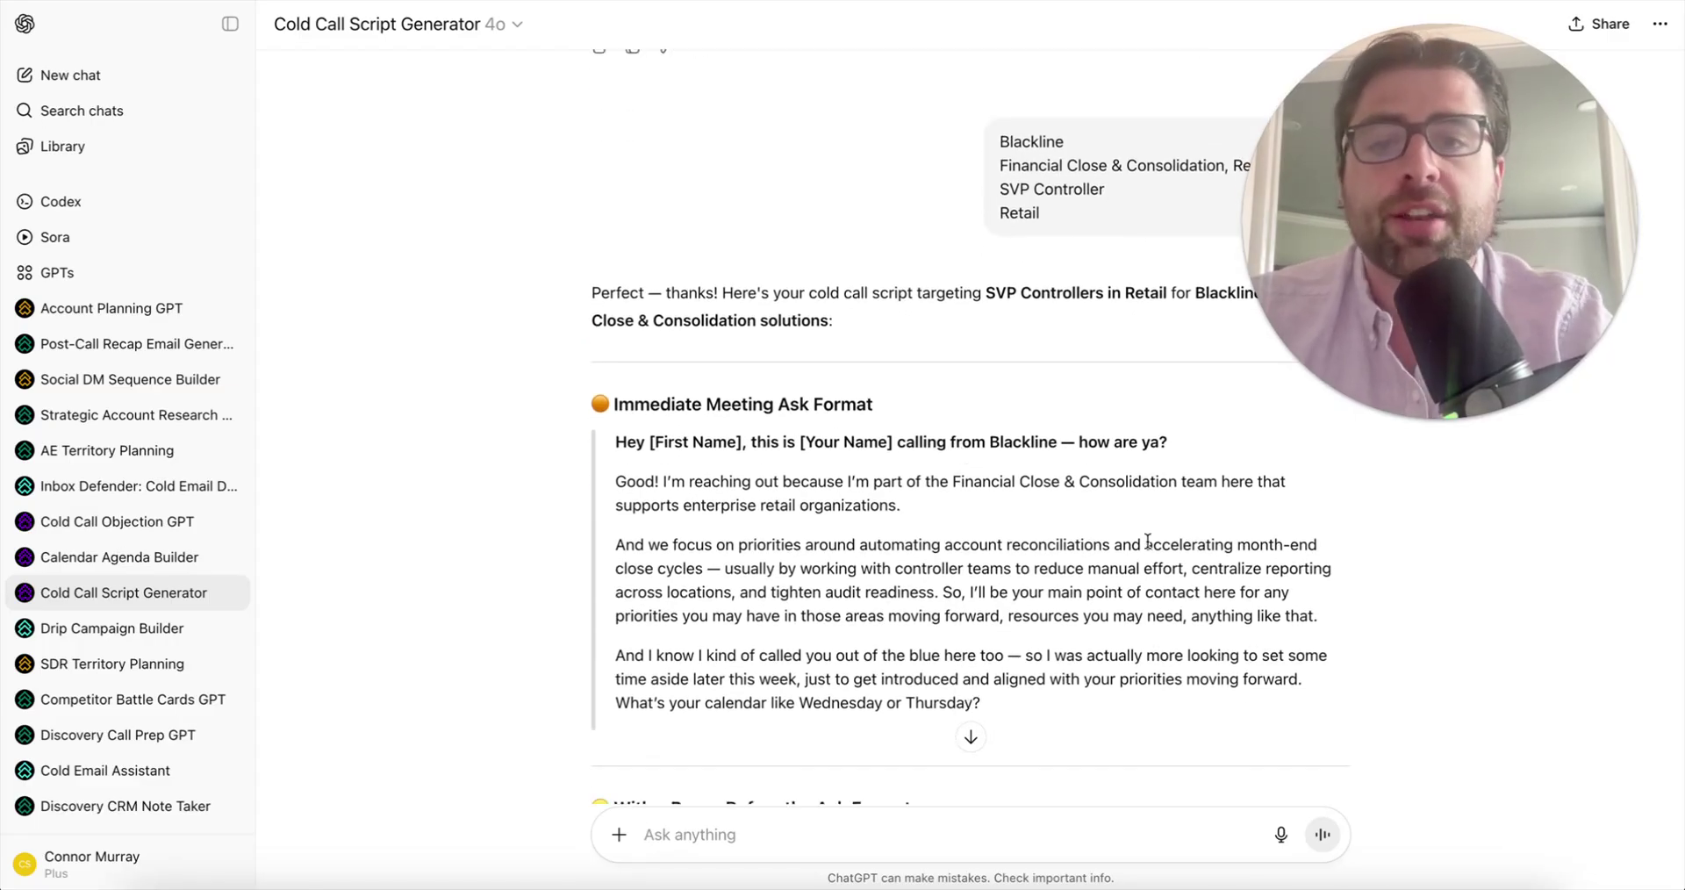
pyautogui.scroll(-1, 993, 436)
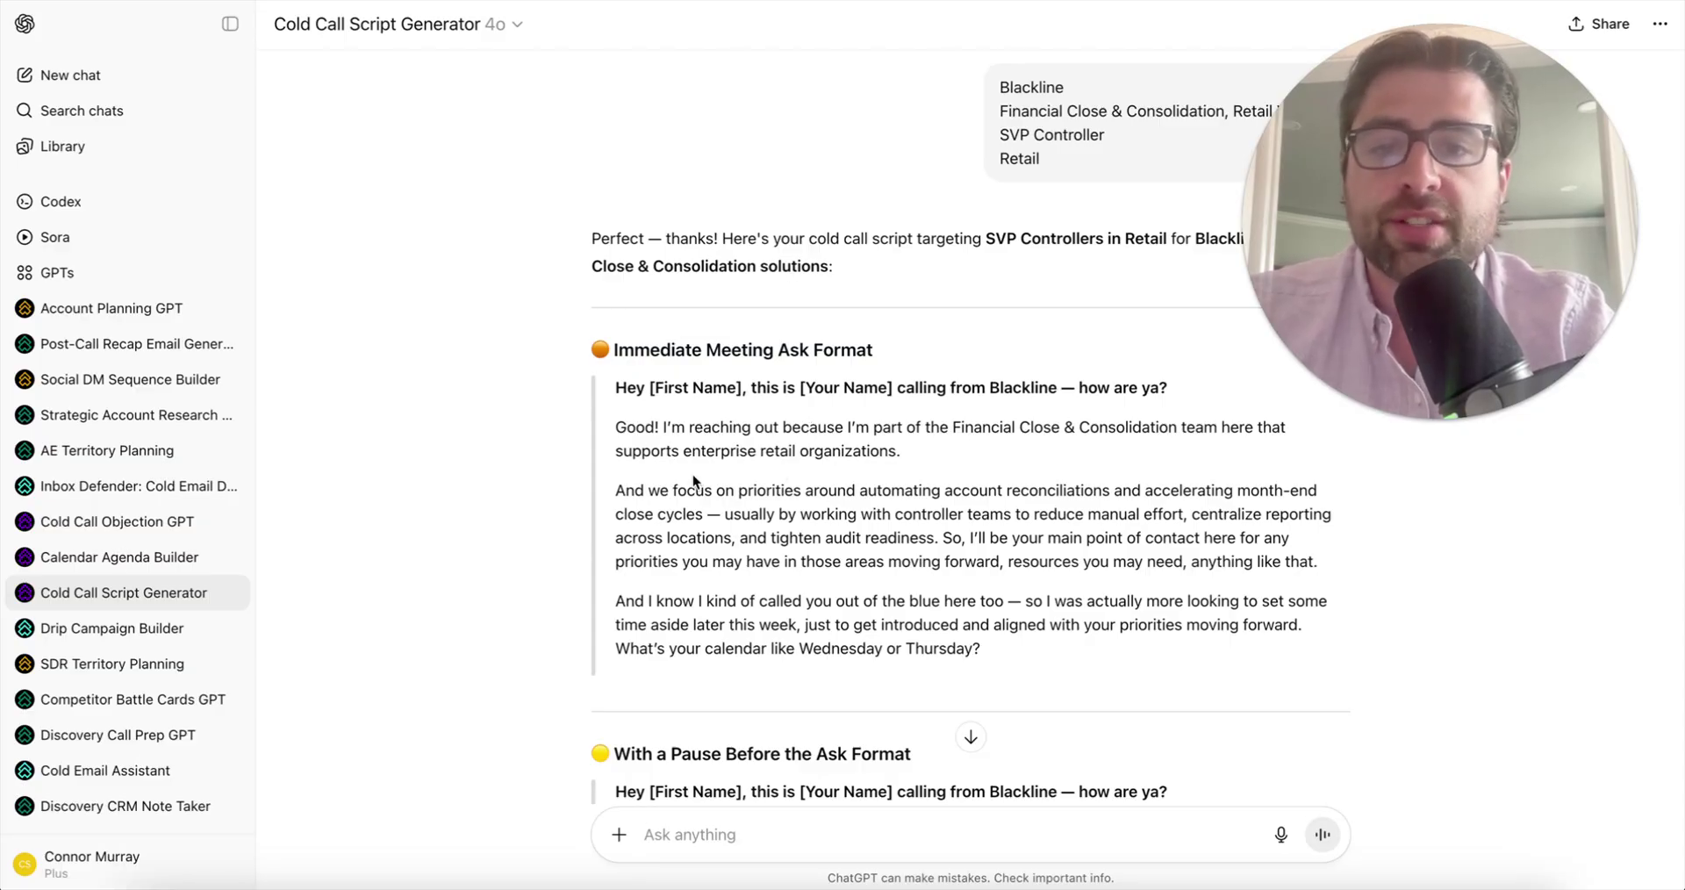
pyautogui.scroll(-1, 773, 496)
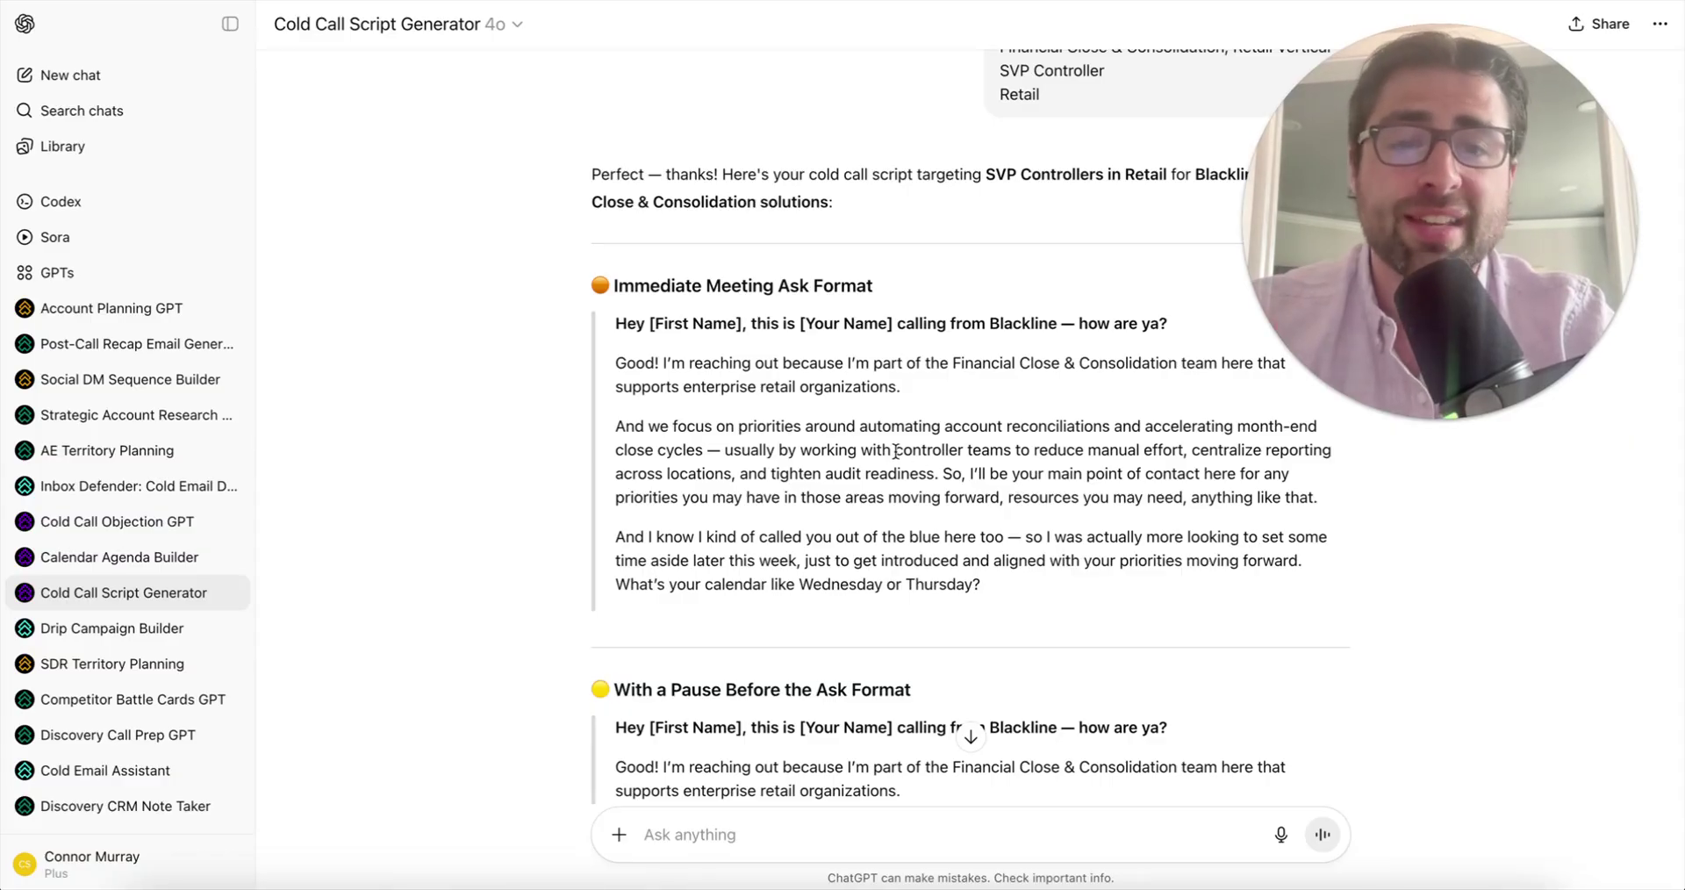
pyautogui.moveTo(901, 451); pyautogui.dragTo(1280, 451)
pyautogui.click(772, 478)
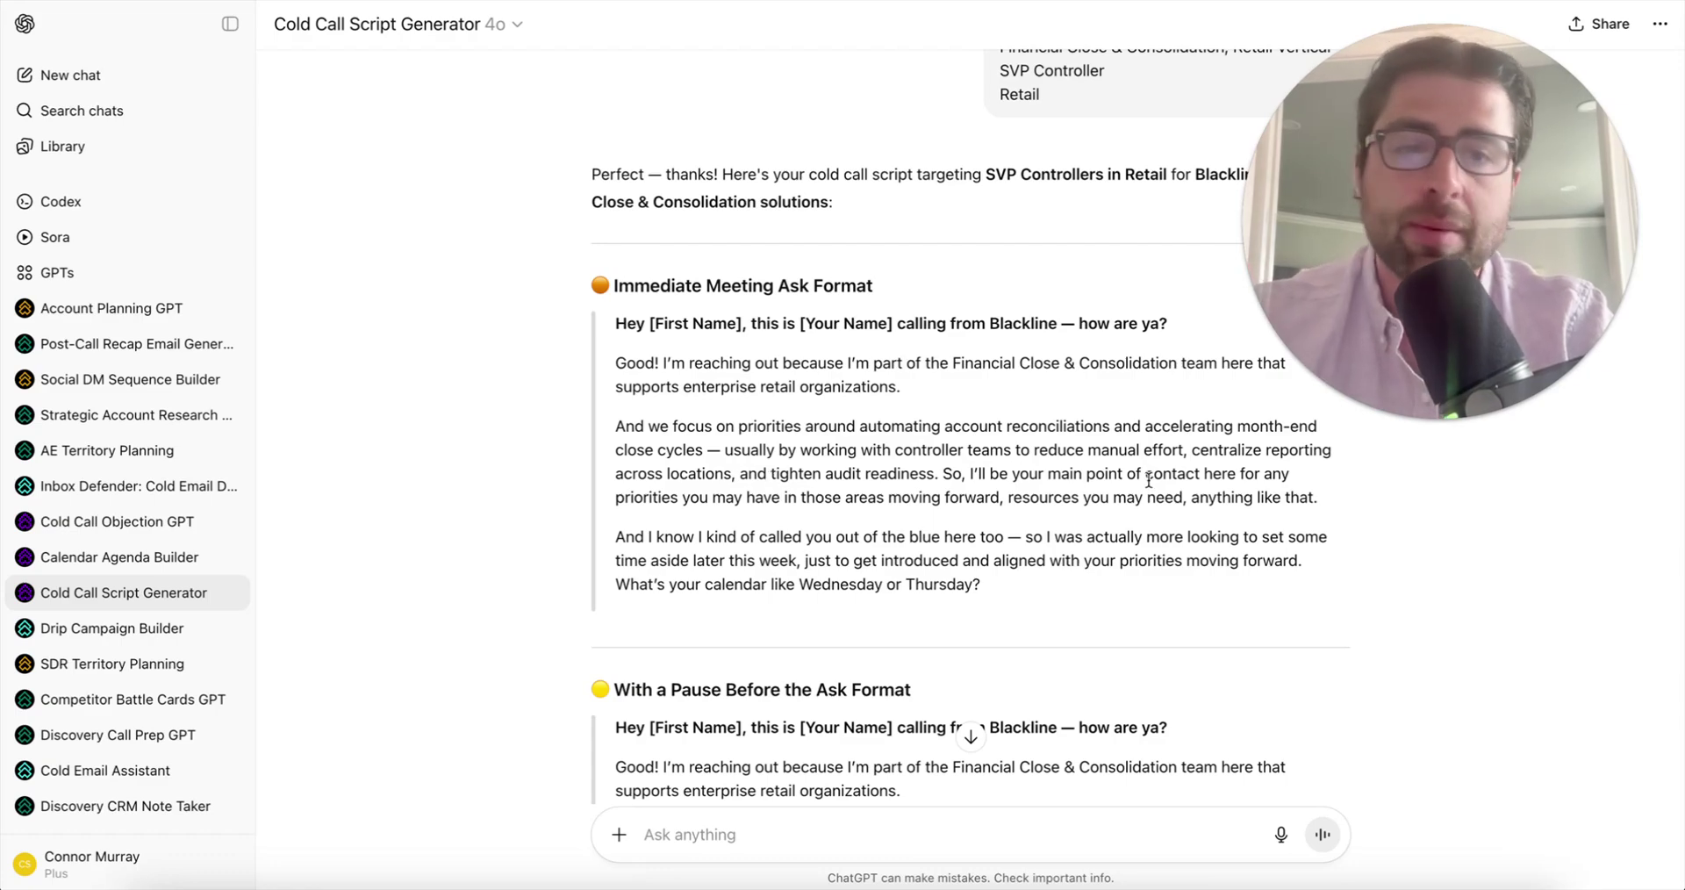
pyautogui.scroll(-1, 926, 501)
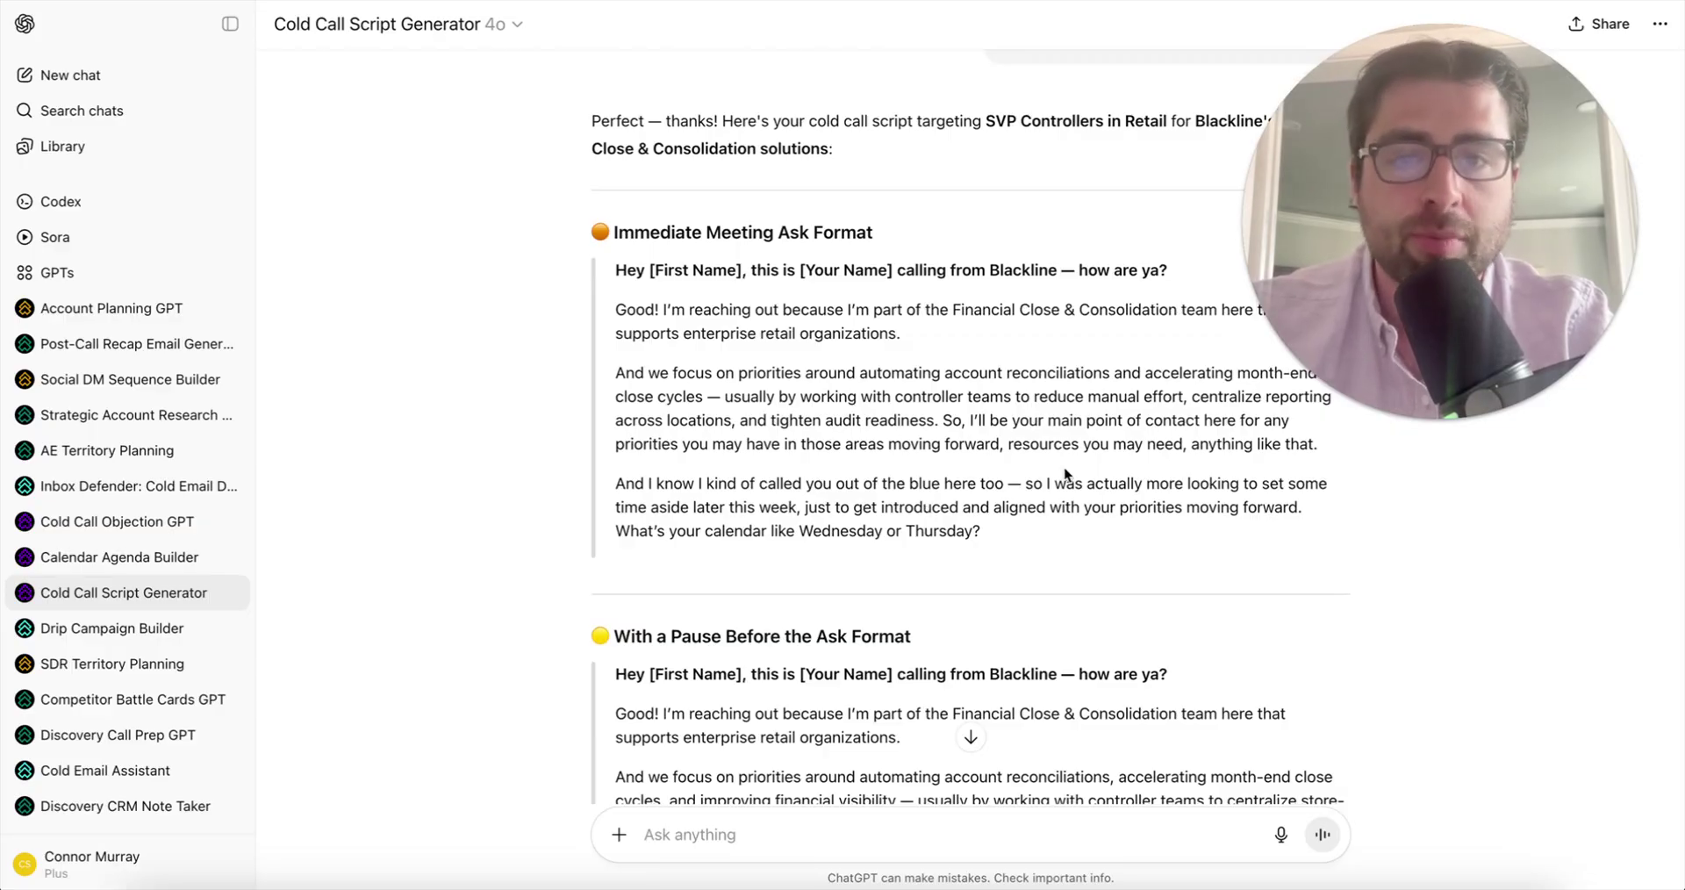
pyautogui.scroll(-5, 777, 525)
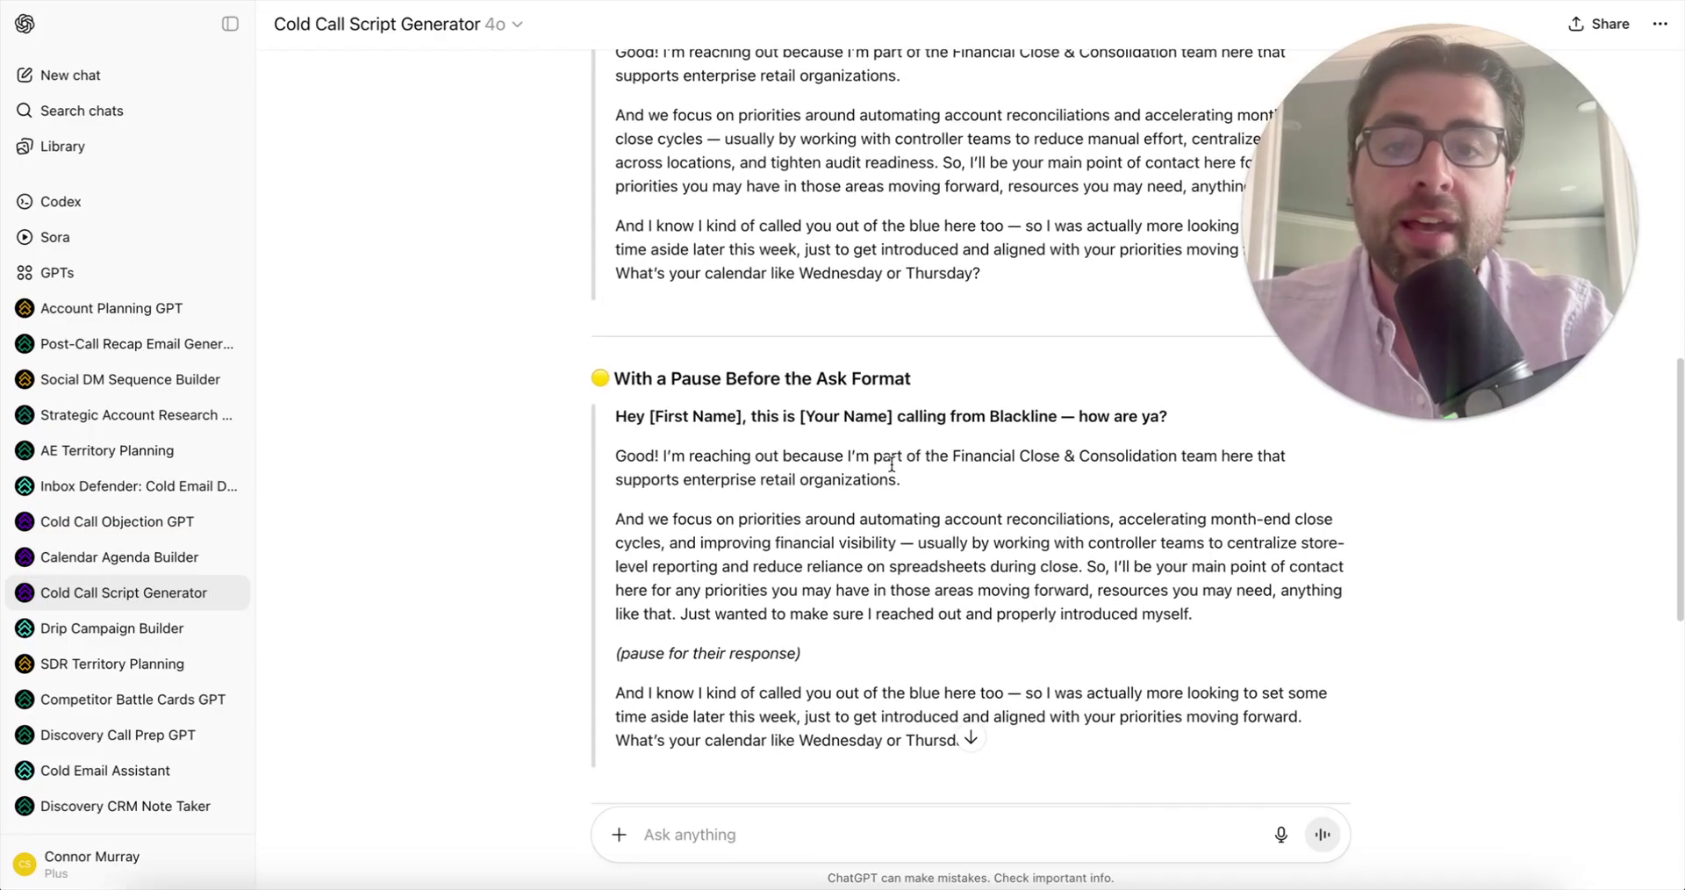
pyautogui.scroll(3, 787, 582)
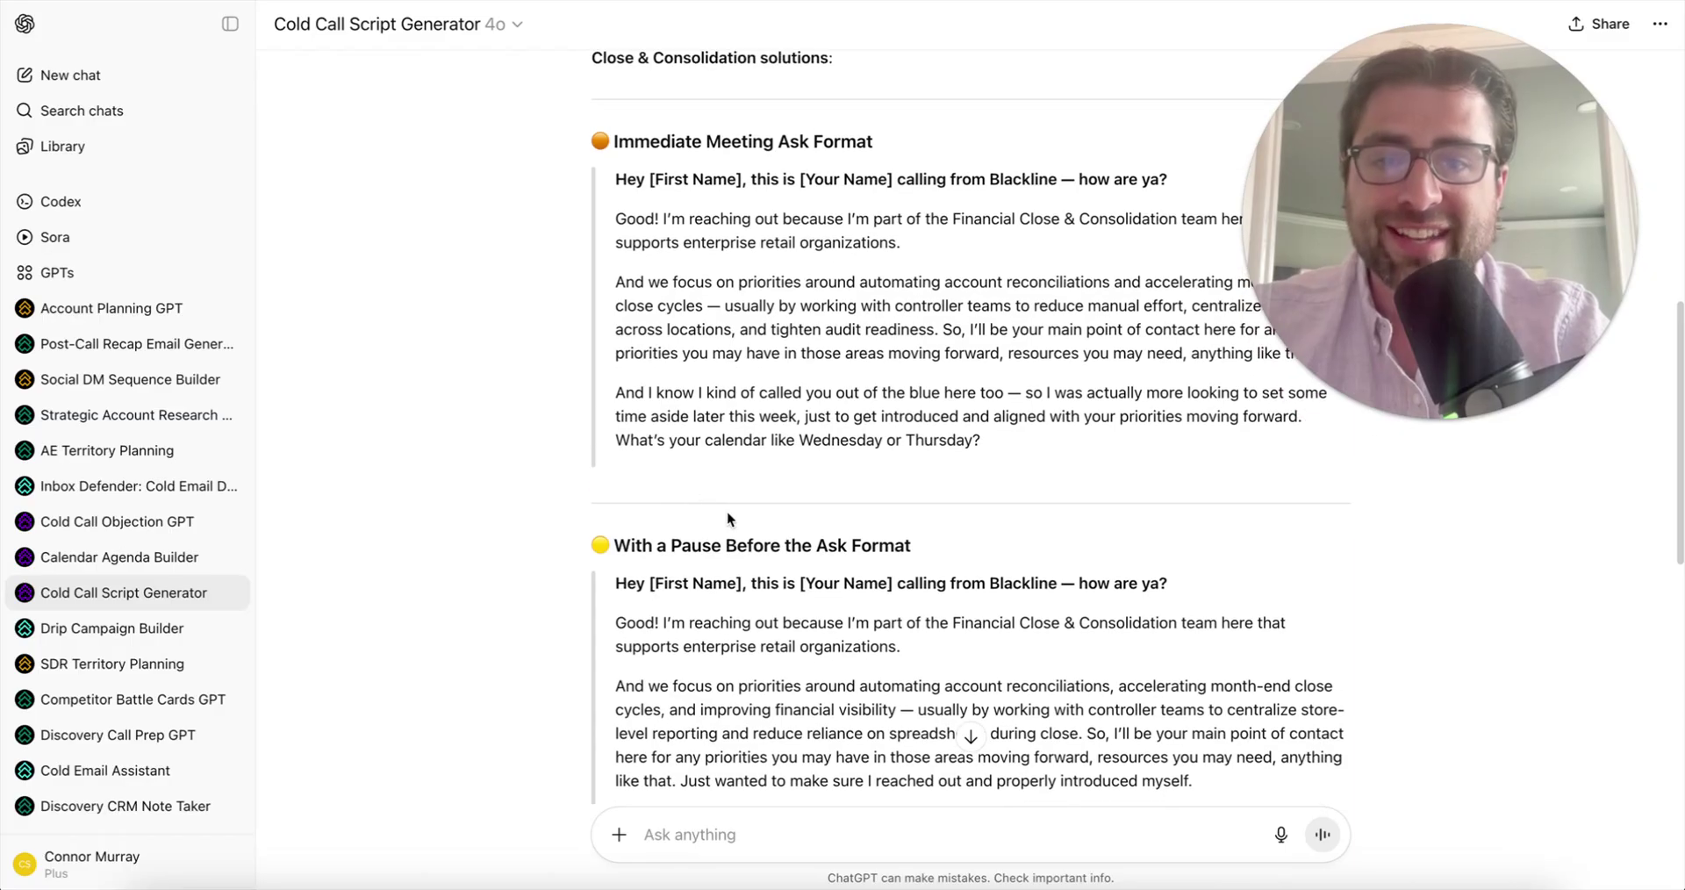
pyautogui.scroll(-3, 787, 582)
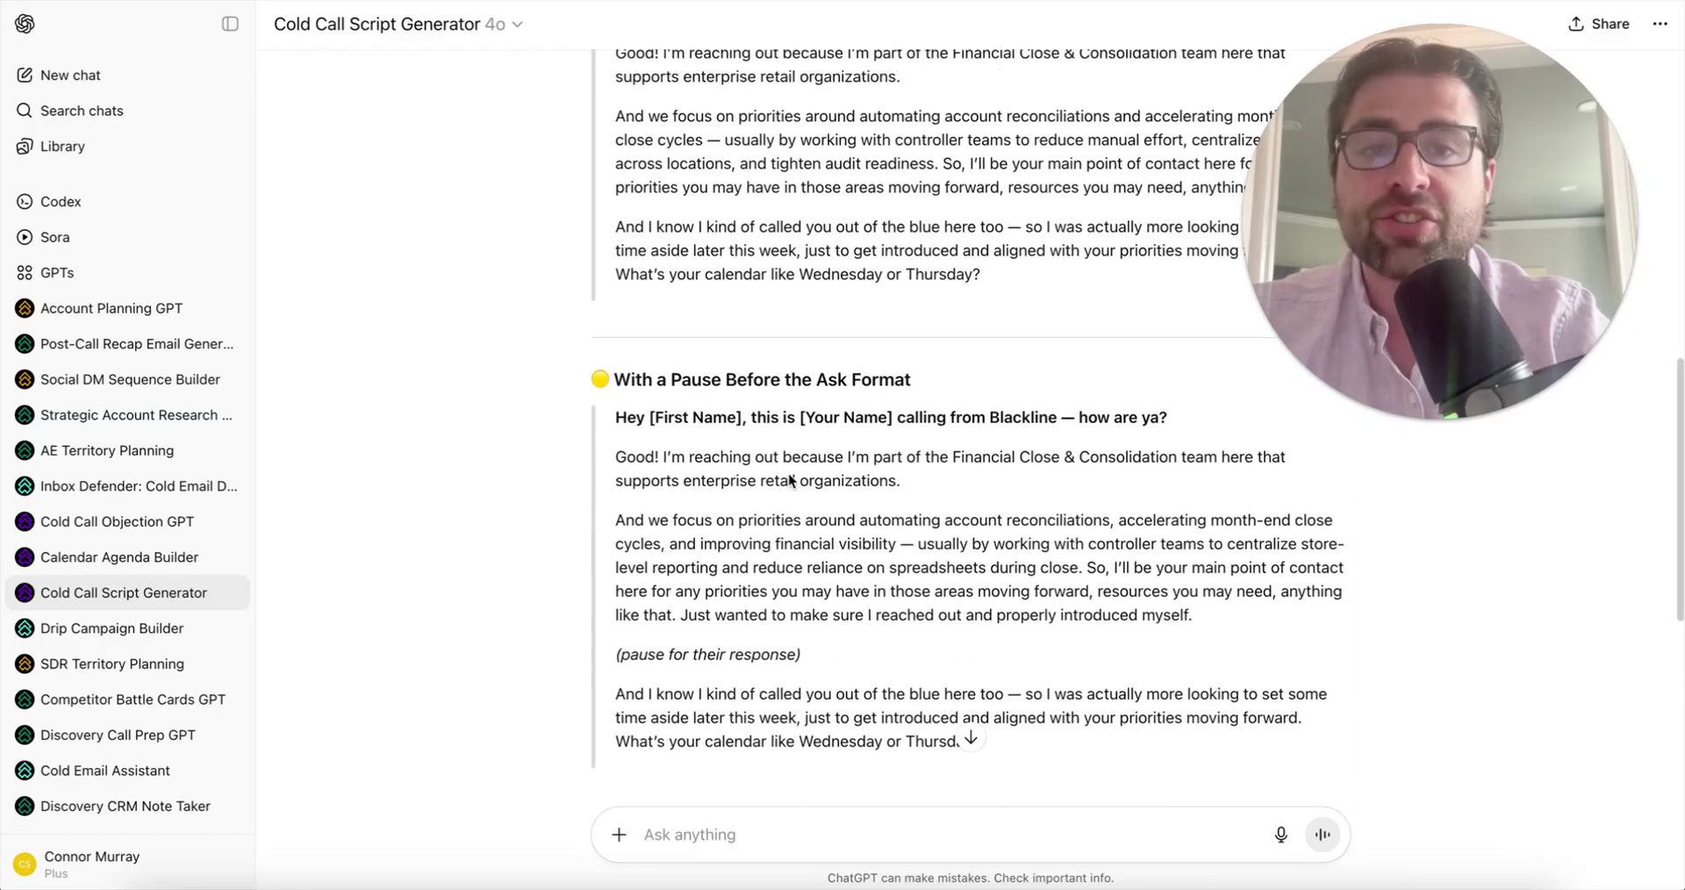
pyautogui.scroll(3, 788, 480)
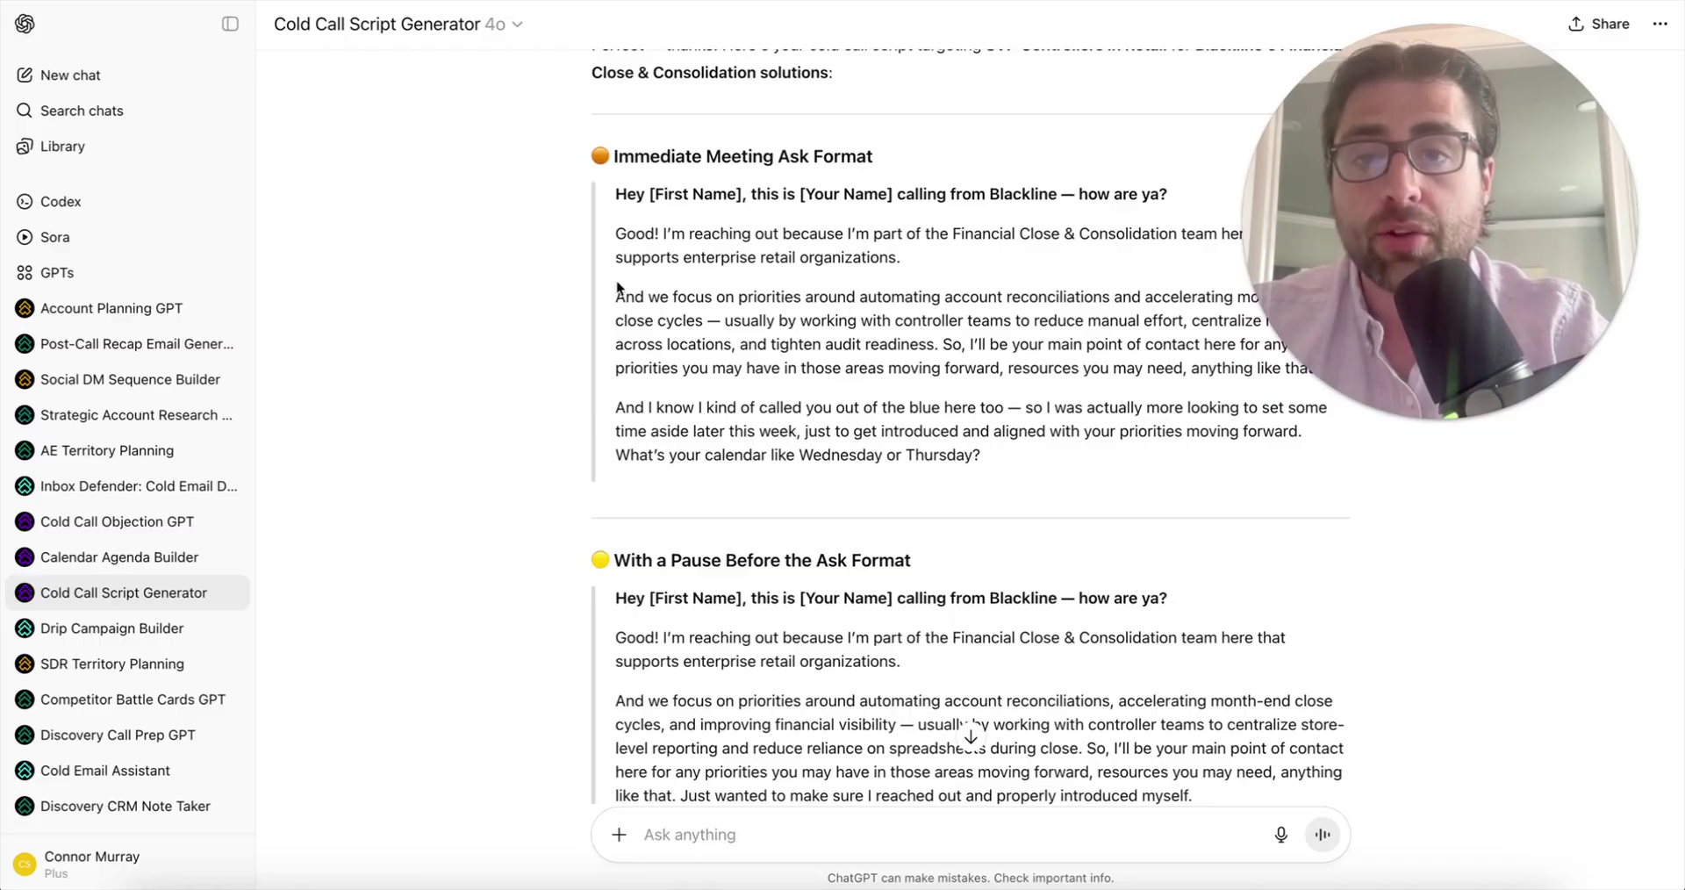
pyautogui.scroll(-5, 684, 474)
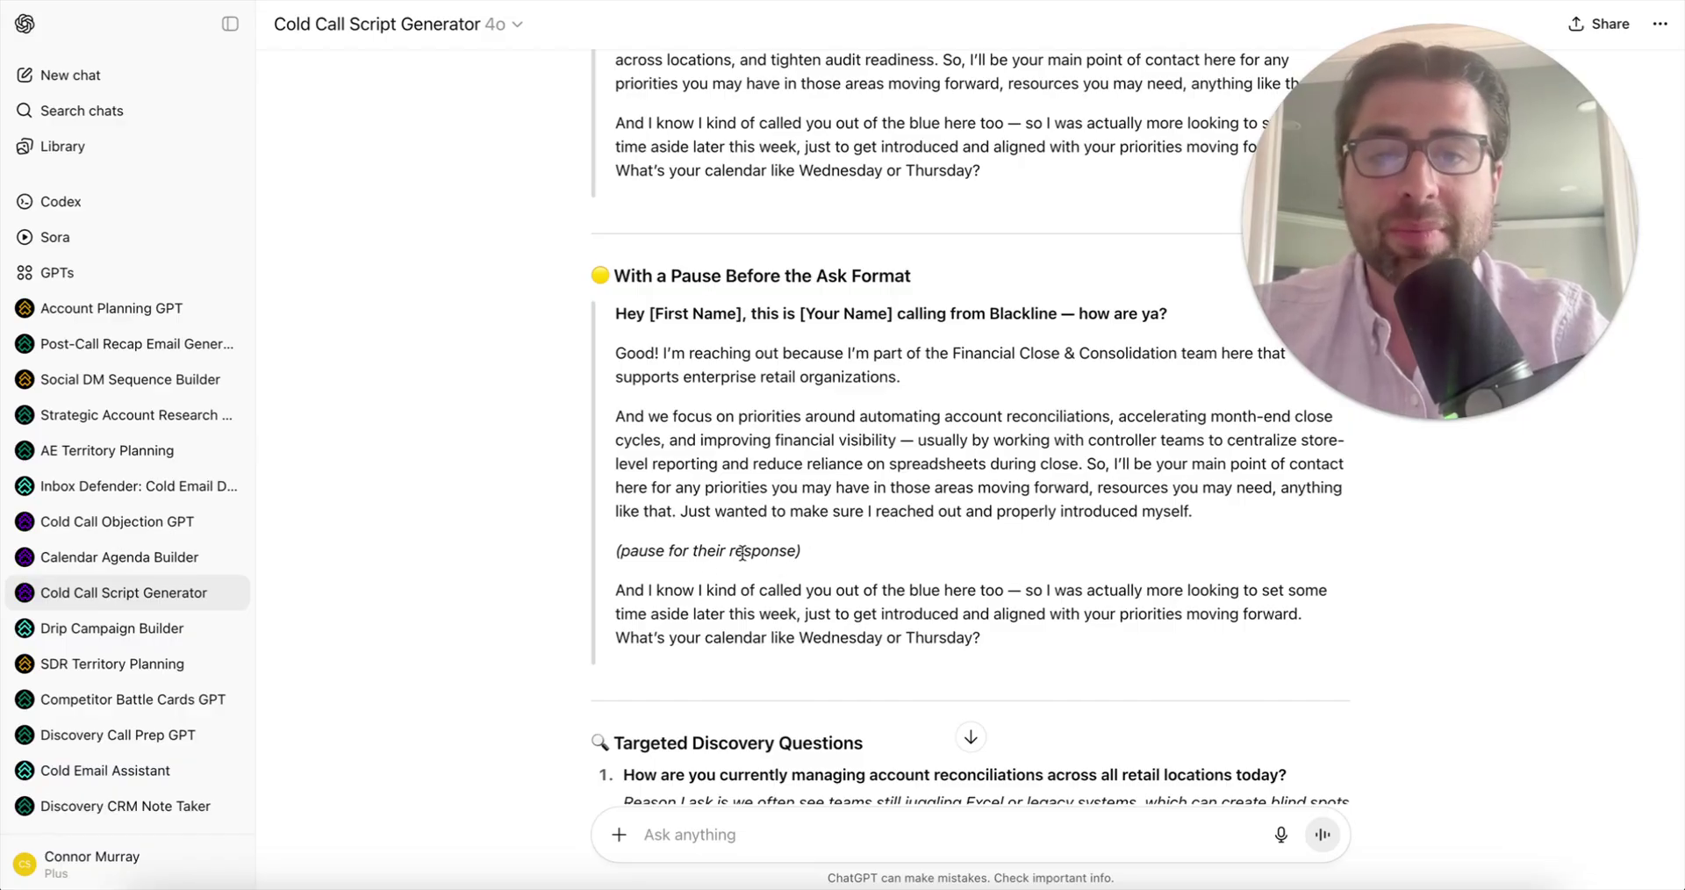
pyautogui.moveTo(616, 551); pyautogui.dragTo(821, 548)
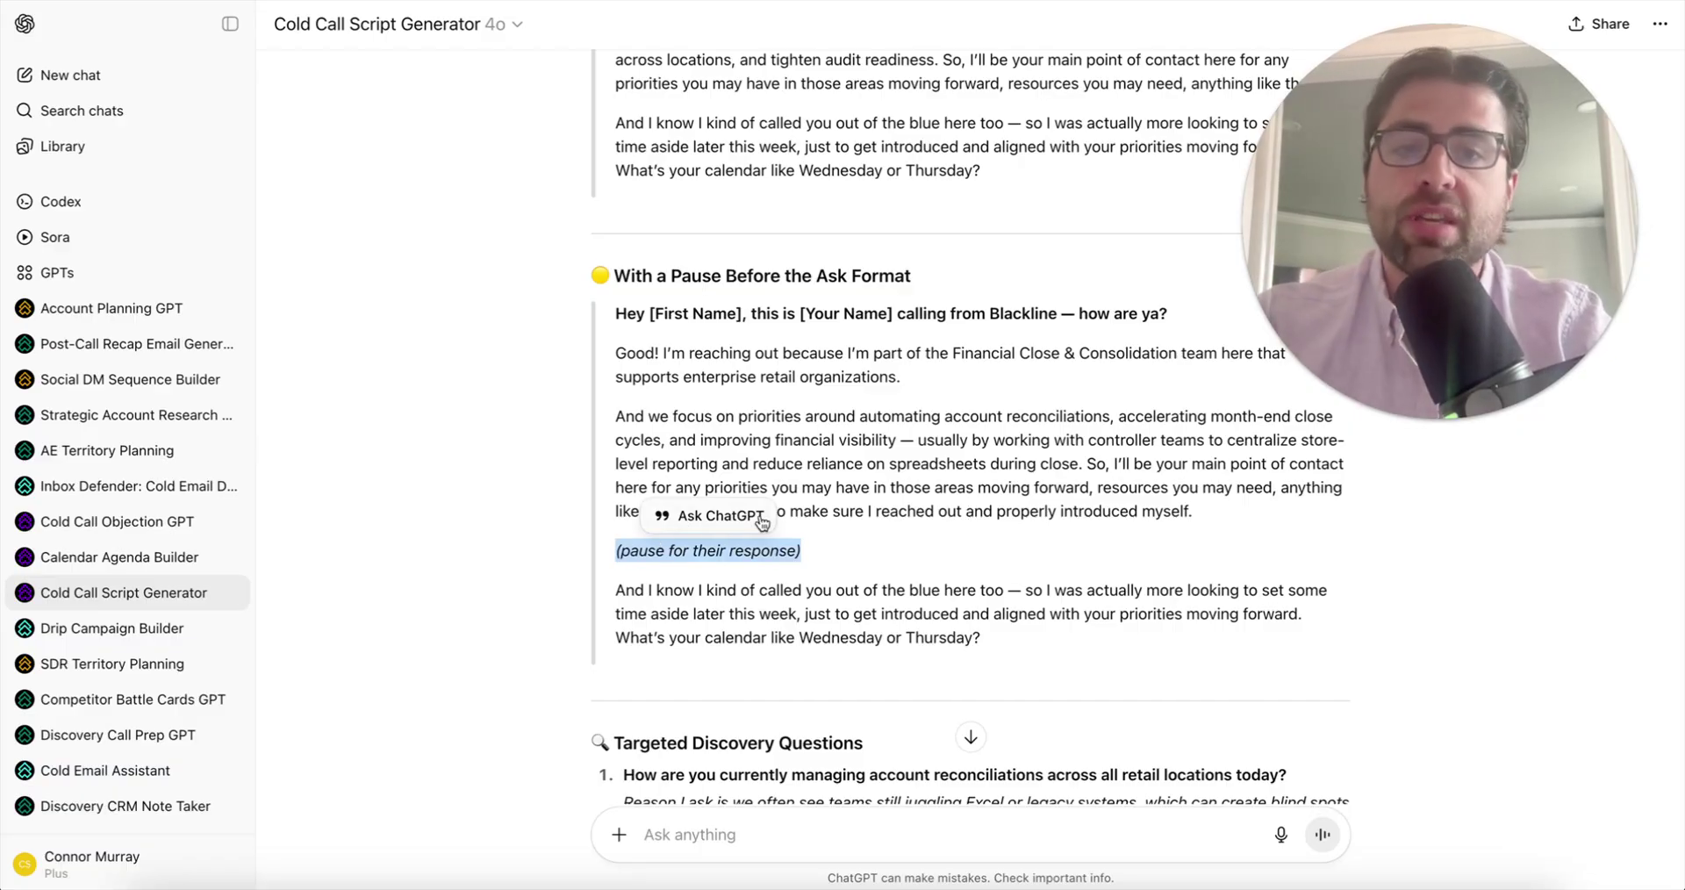
pyautogui.click(982, 449)
pyautogui.scroll(5, 982, 450)
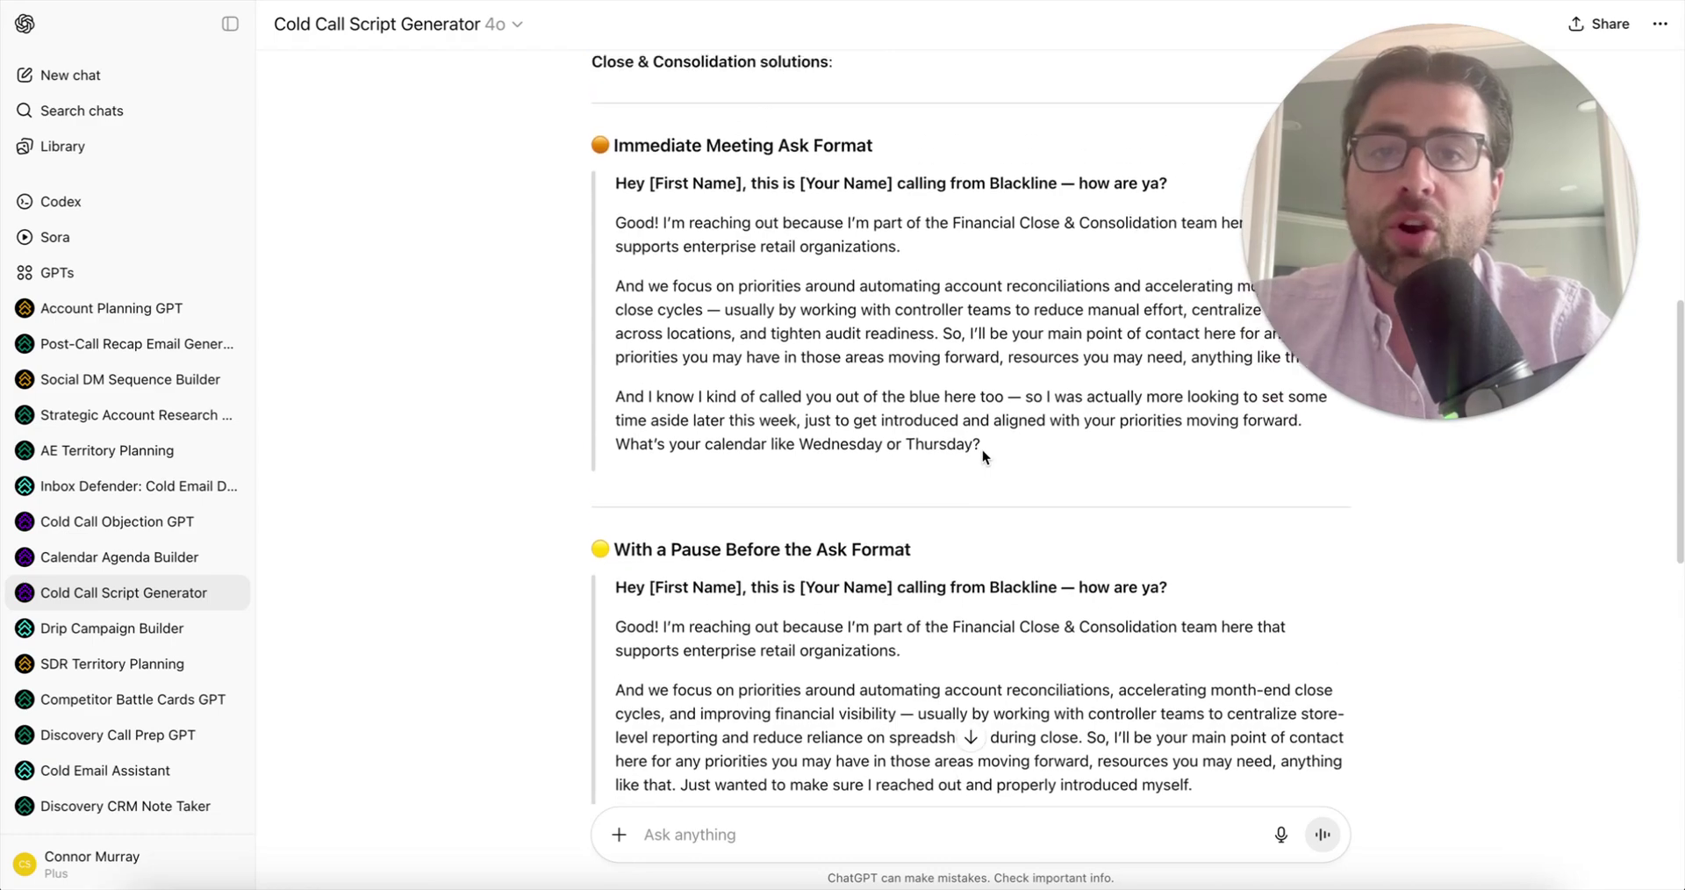
pyautogui.scroll(1, 982, 449)
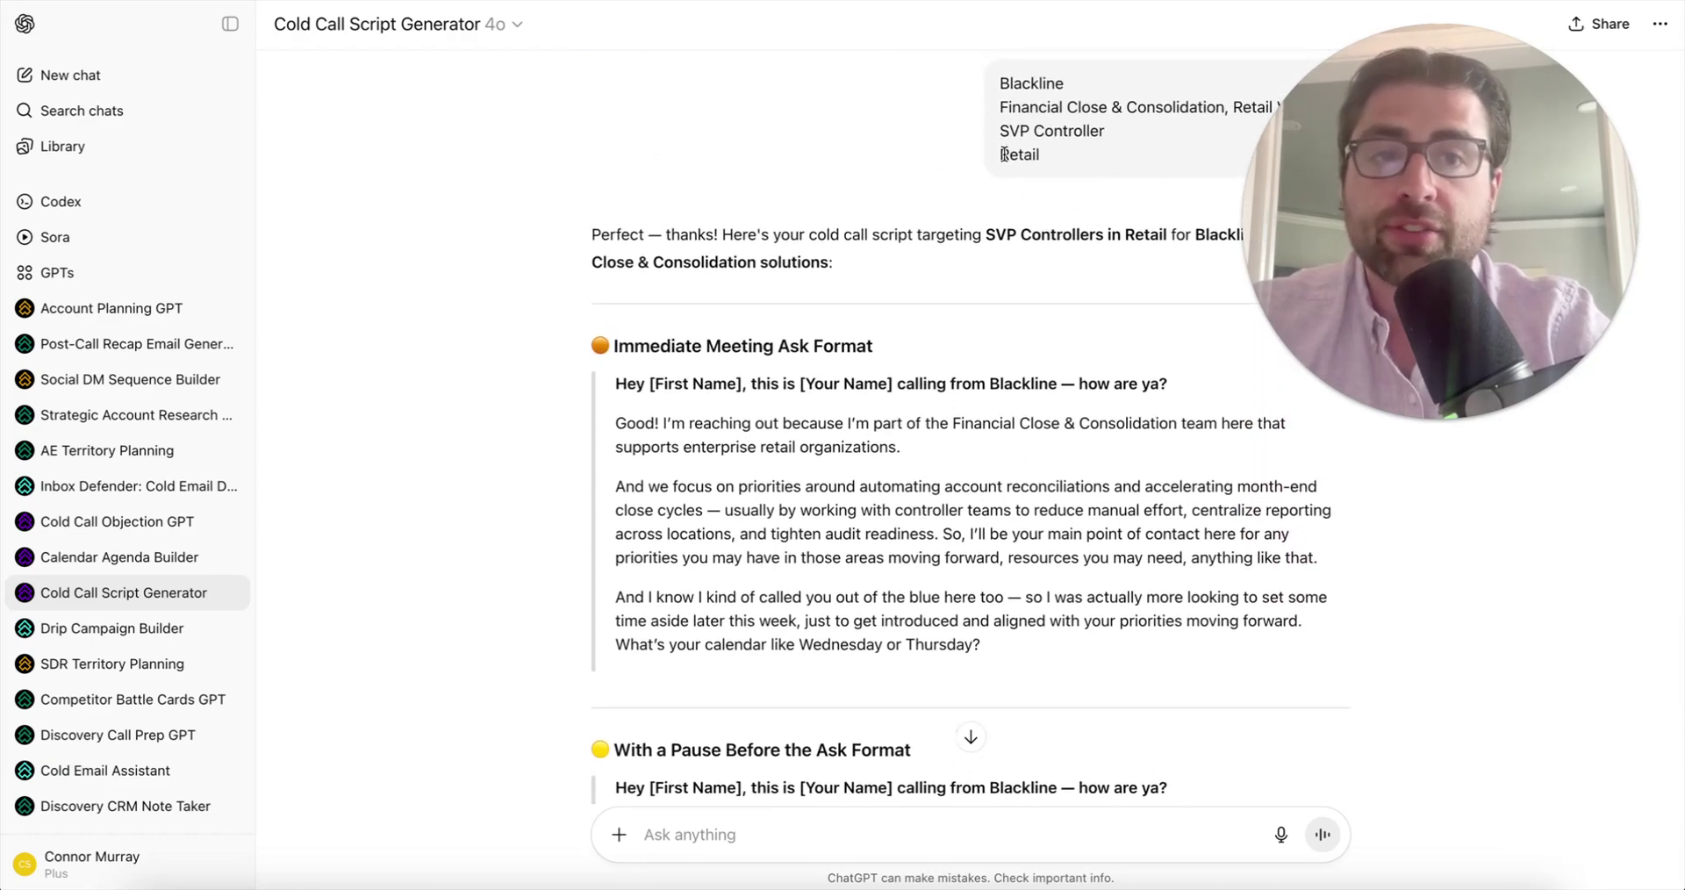
pyautogui.scroll(-5, 835, 560)
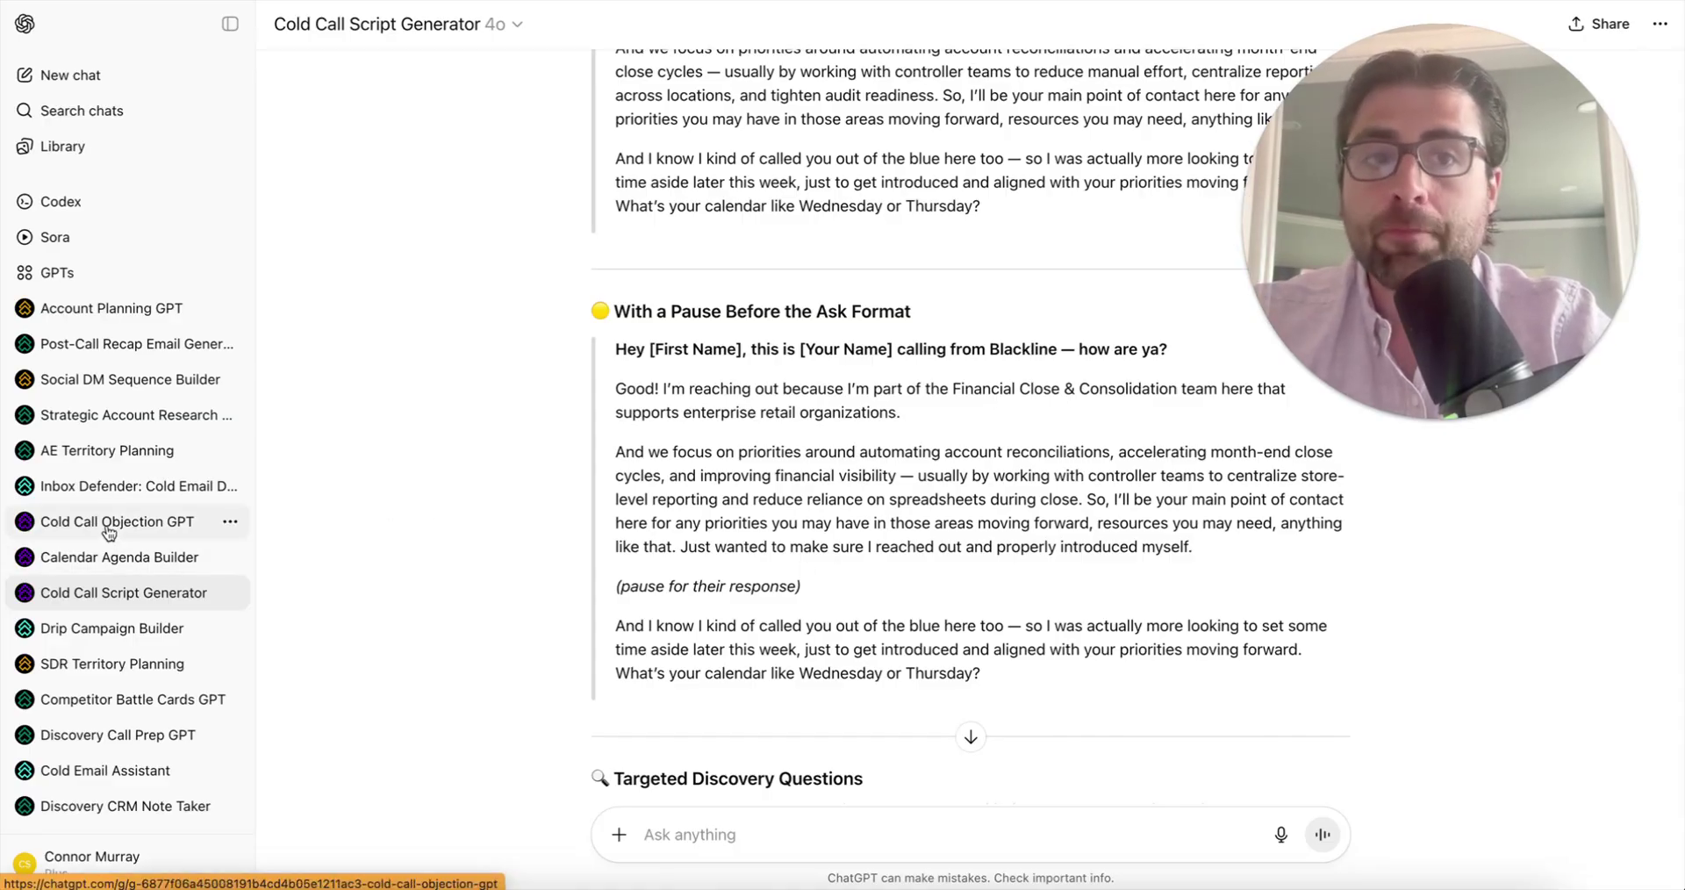
# - Read the Cold Call Objection GPT description, highlighting its (ARA) term
pyautogui.scroll(-1, 108, 531)
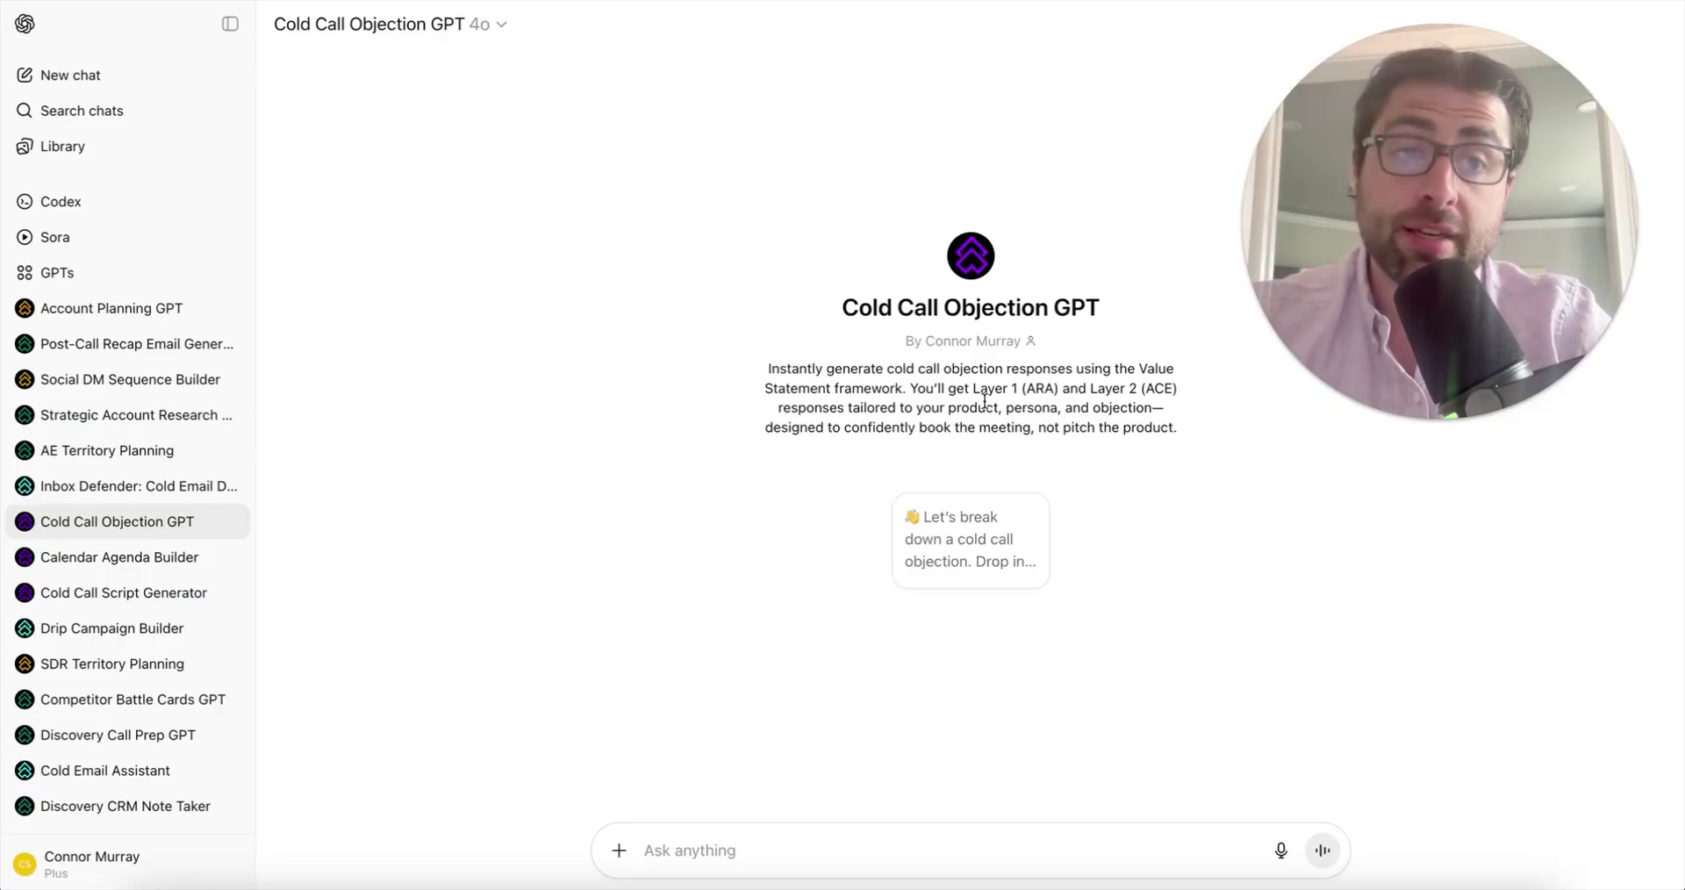
pyautogui.moveTo(1021, 390); pyautogui.dragTo(1056, 389)
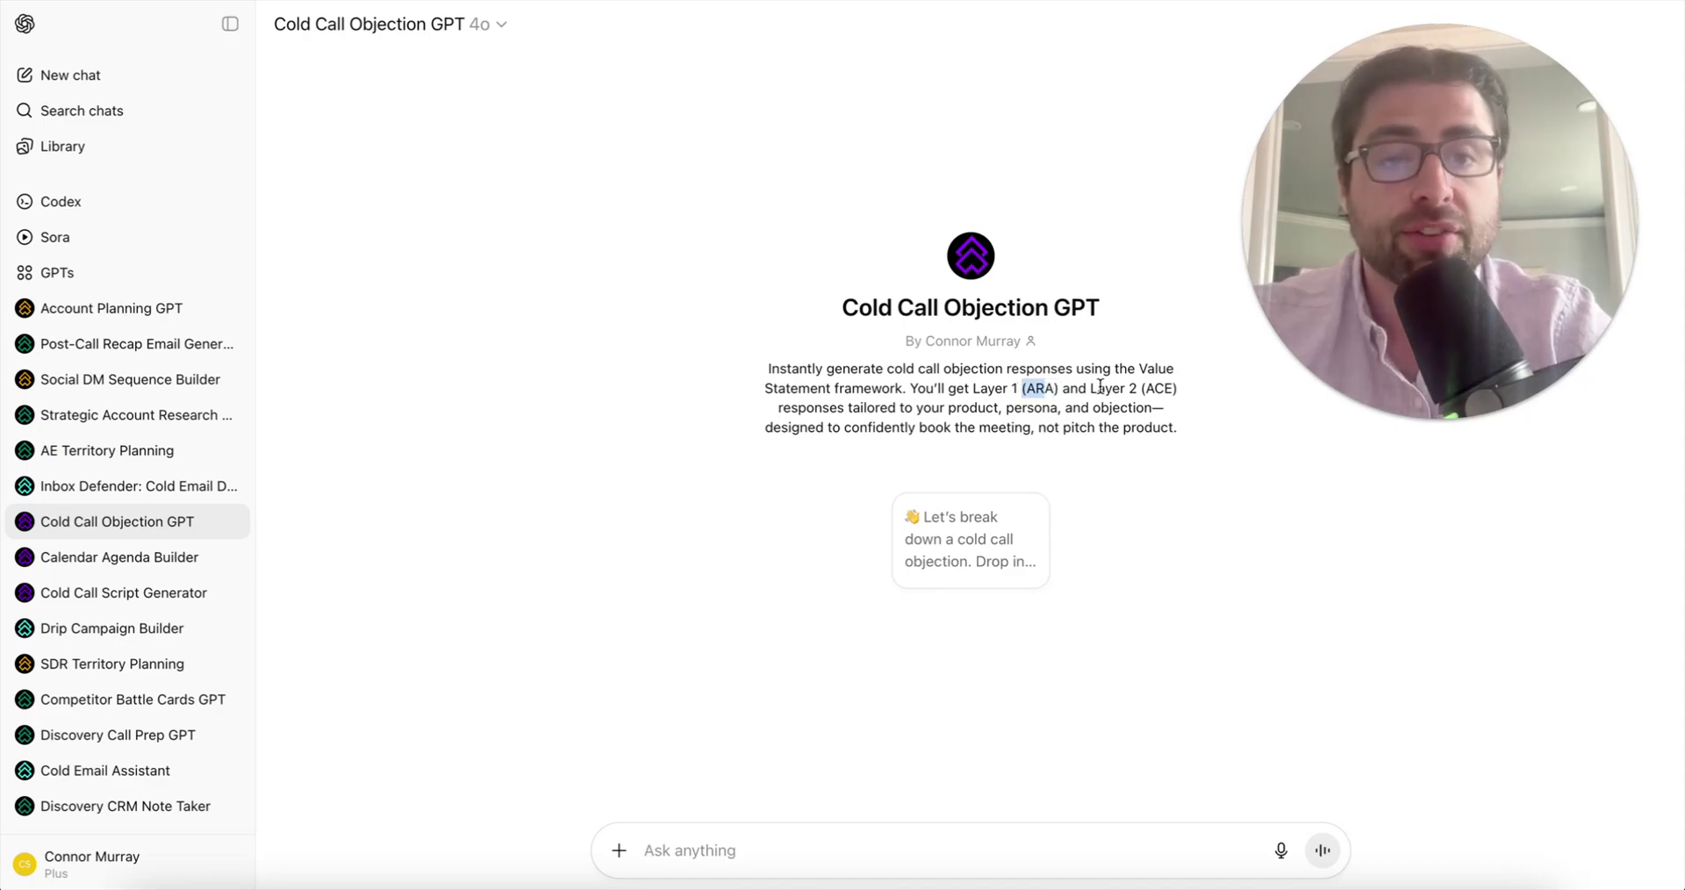
pyautogui.click(1085, 390)
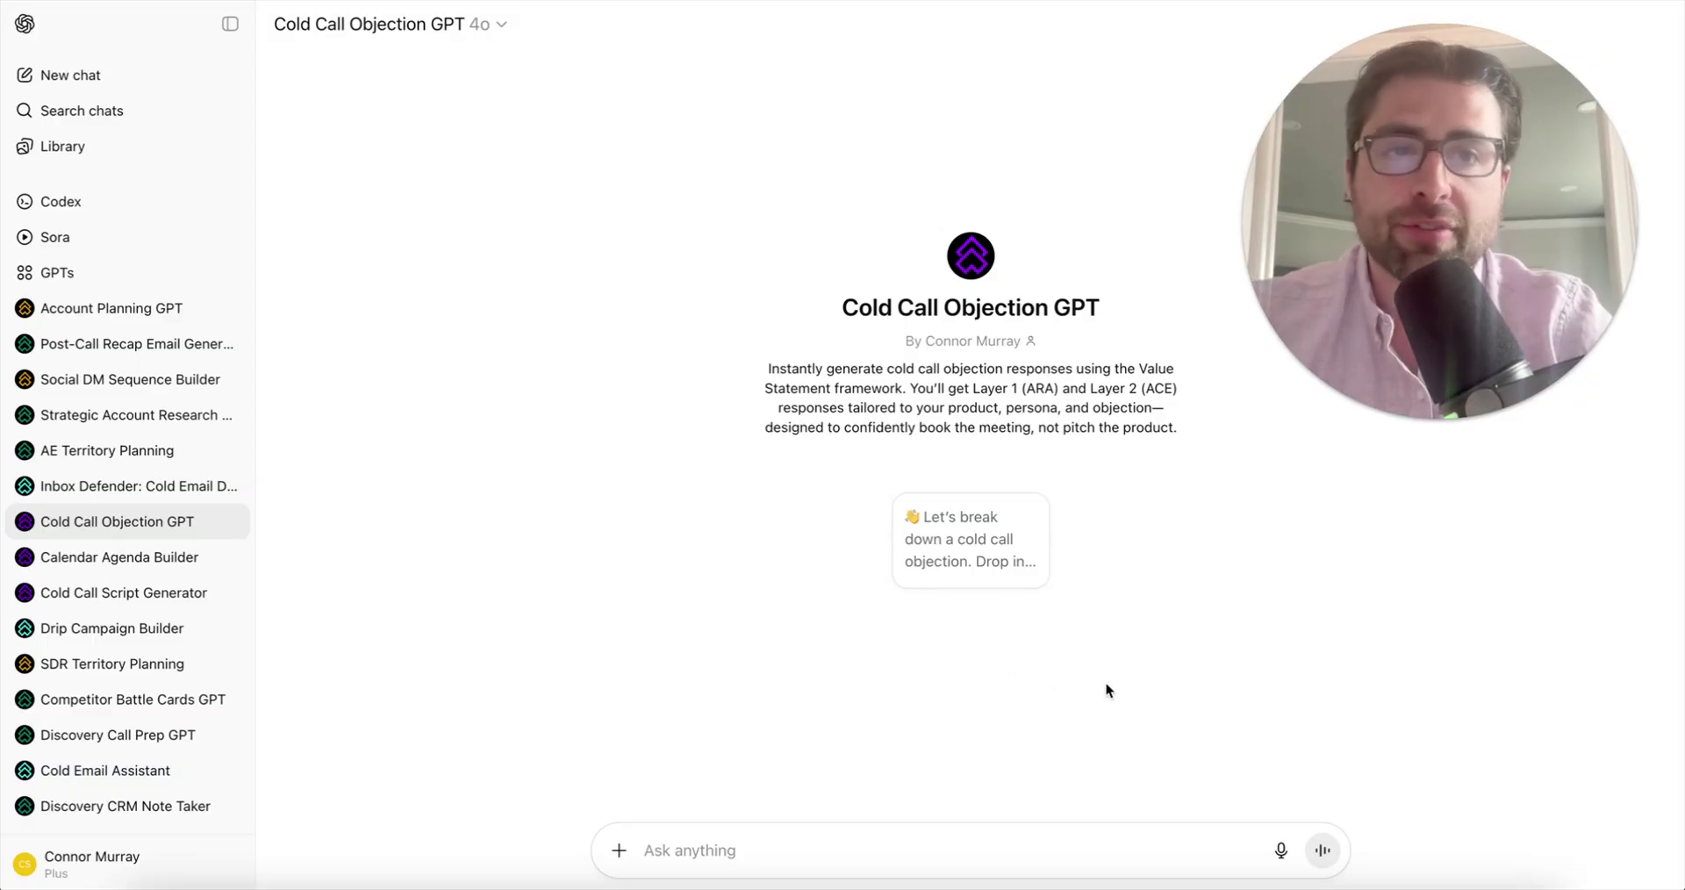
# - Send the Blackline product, Controller persona and FloQast objection details without the attachment
pyautogui.click(952, 531)
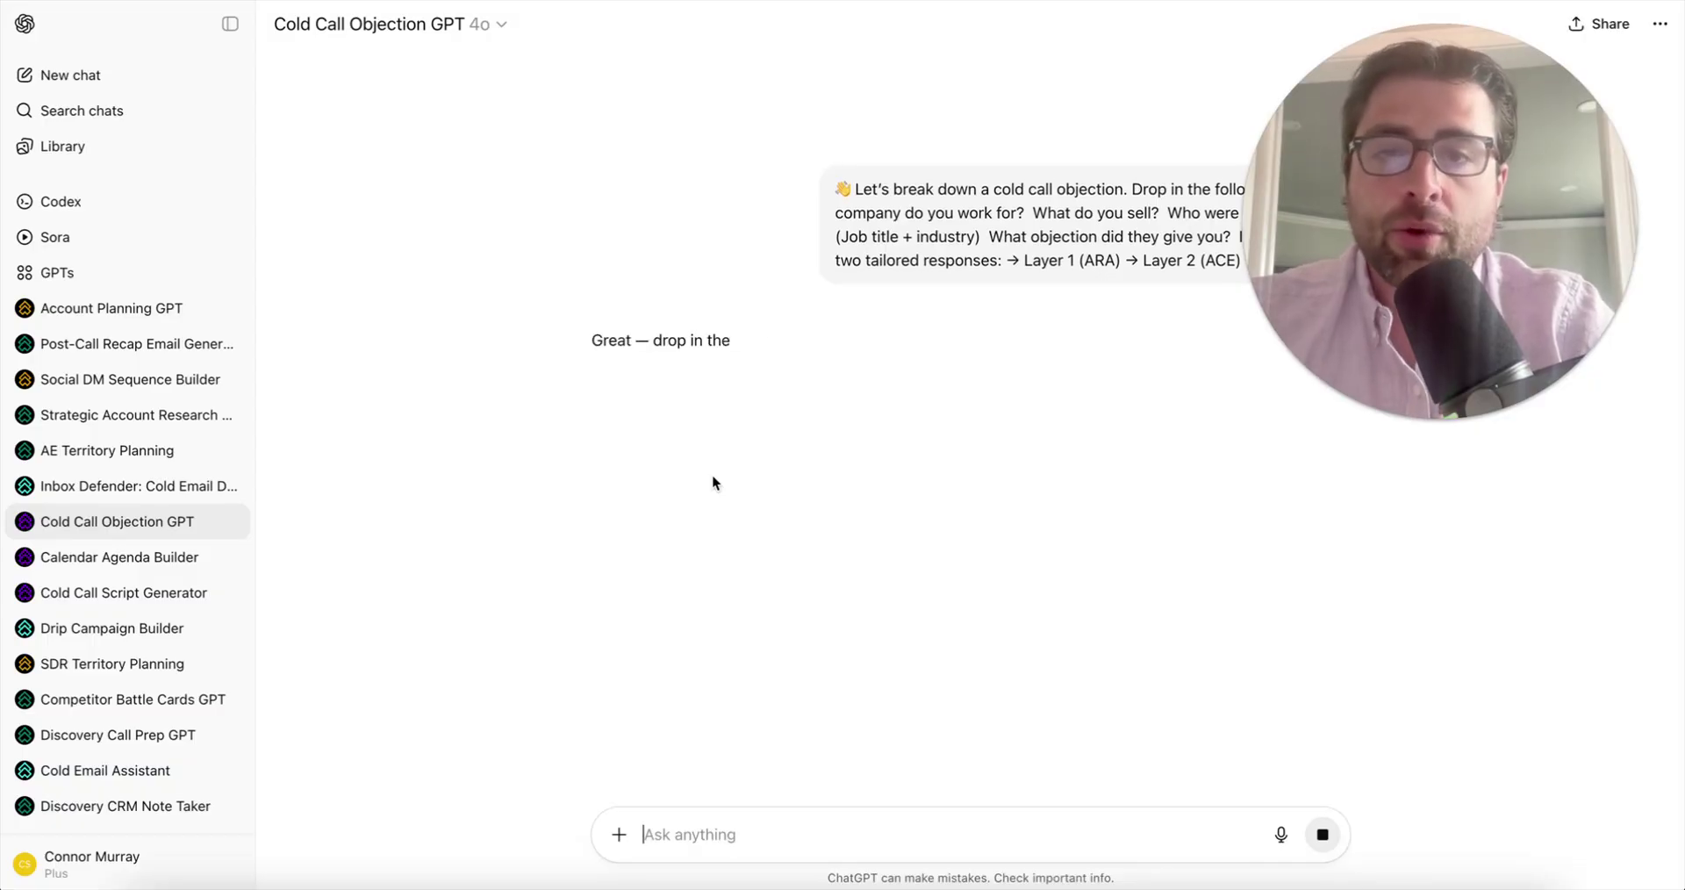
pyautogui.click(728, 834)
pyautogui.write("Blackline Financial Close & Consolidation Controller We already use FloQast so I don't think it makes sense to meet")
pyautogui.click(727, 558)
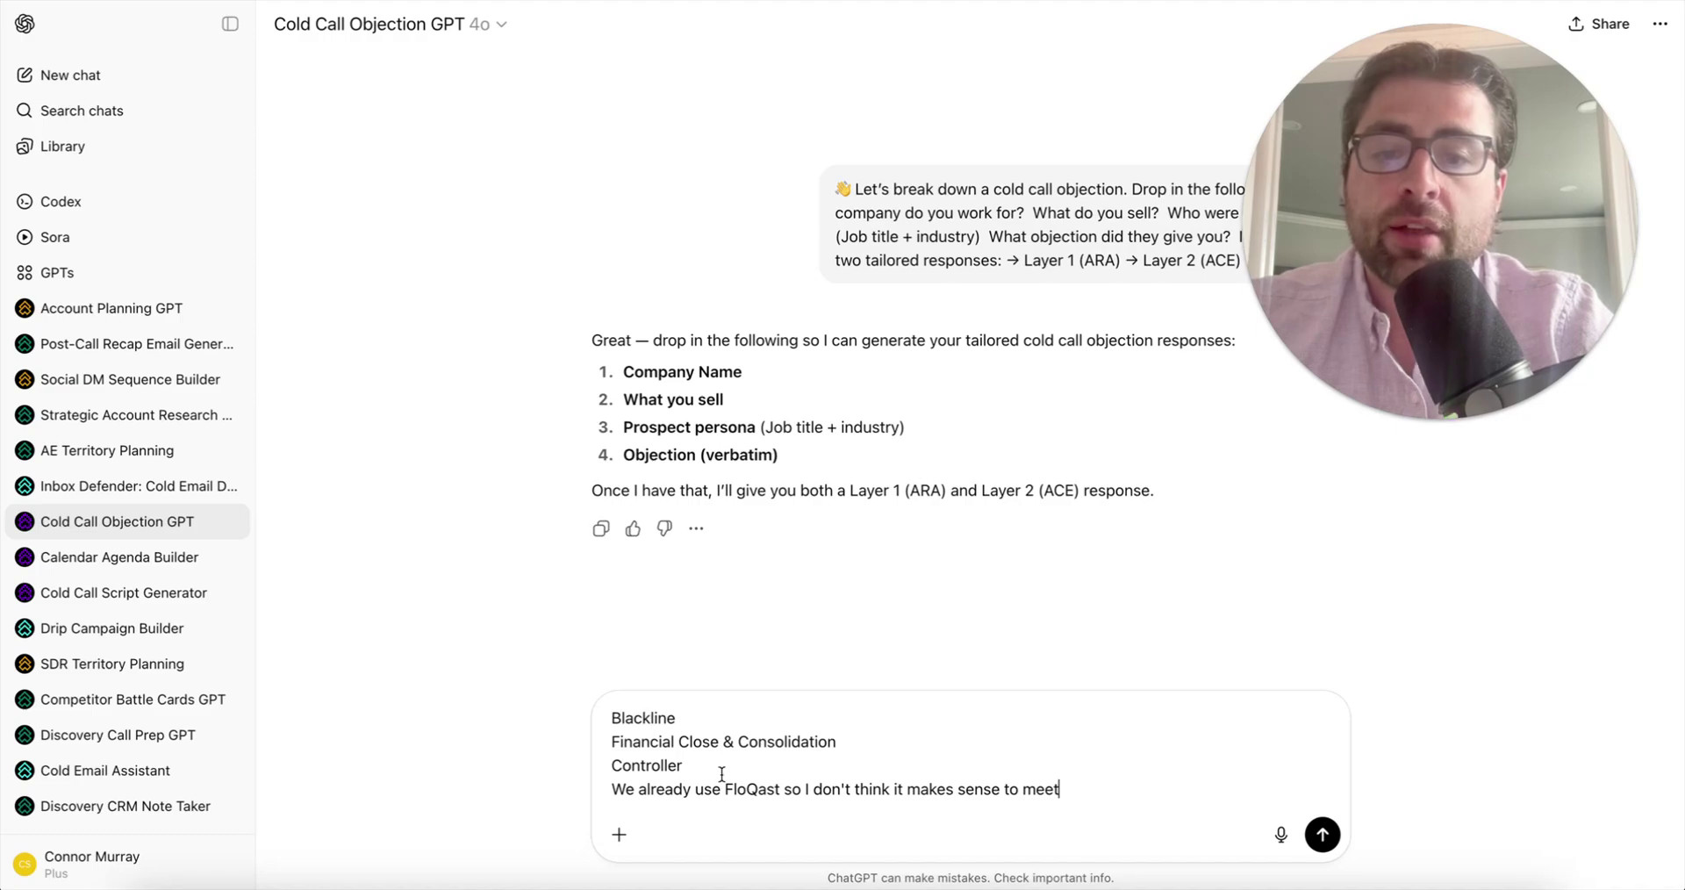
pyautogui.moveTo(725, 790); pyautogui.dragTo(779, 791)
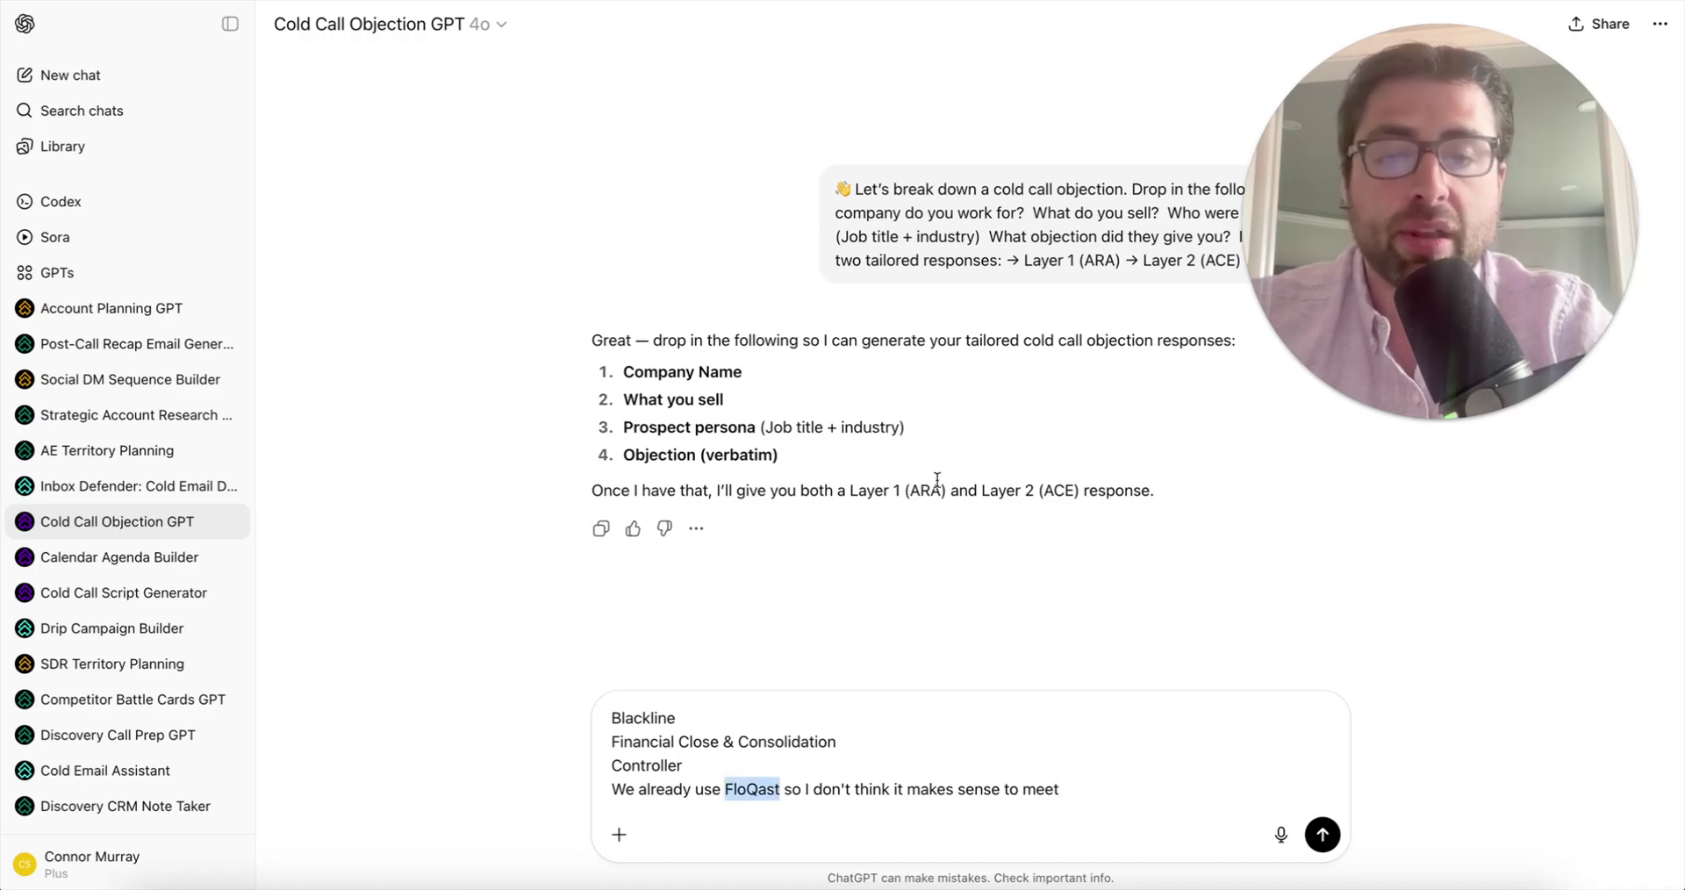
pyautogui.click(1054, 784)
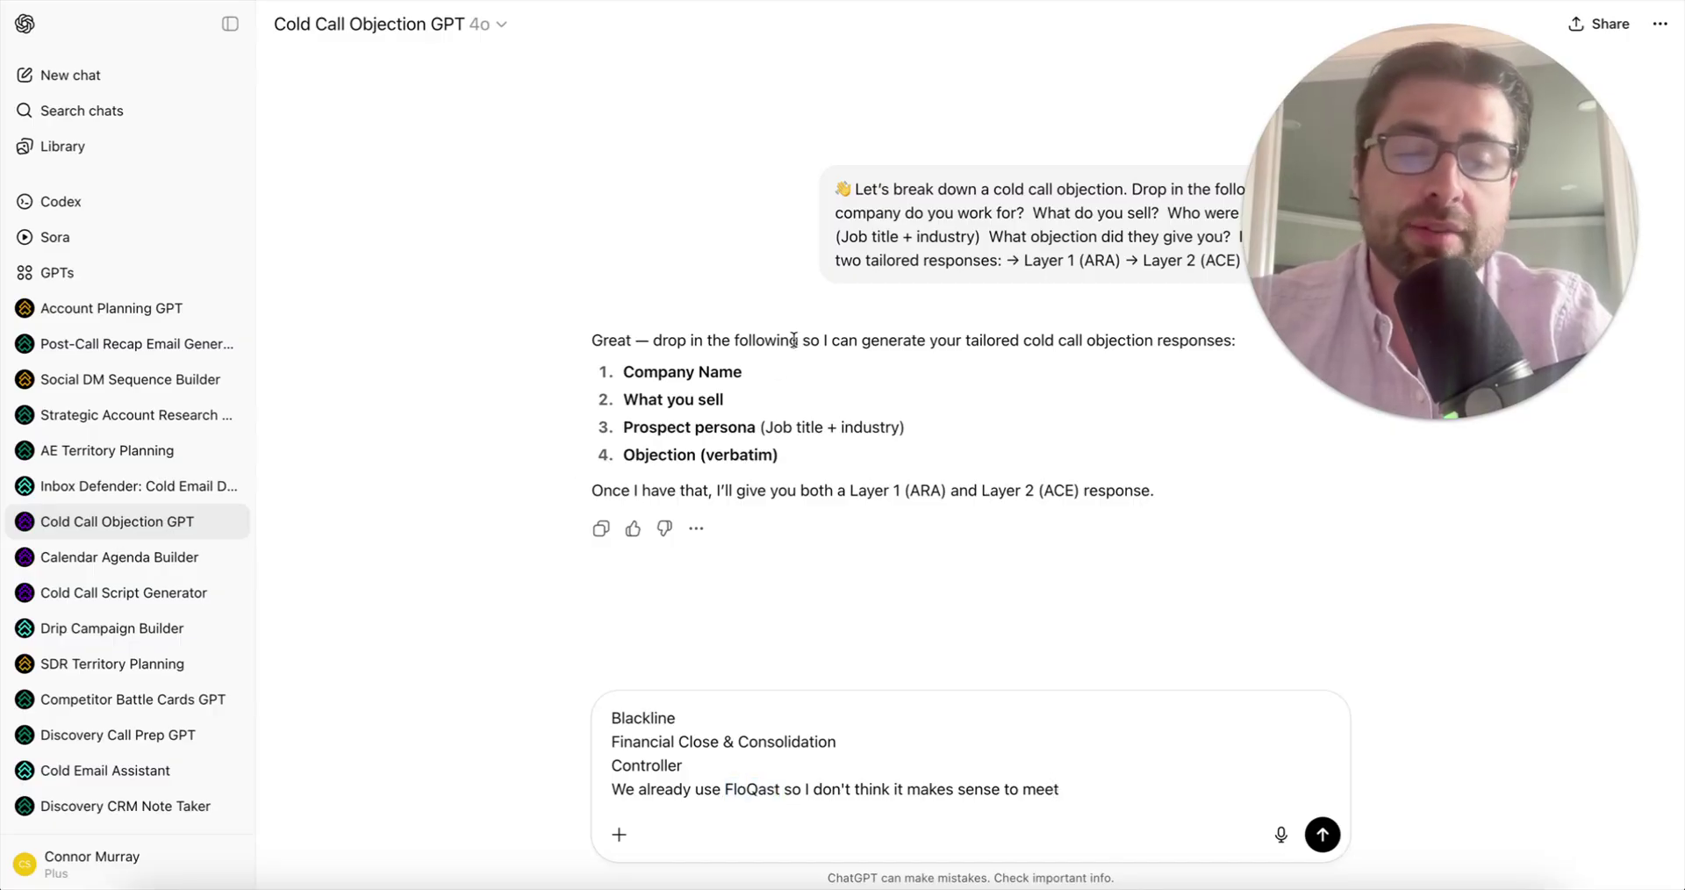
pyautogui.press('Return')
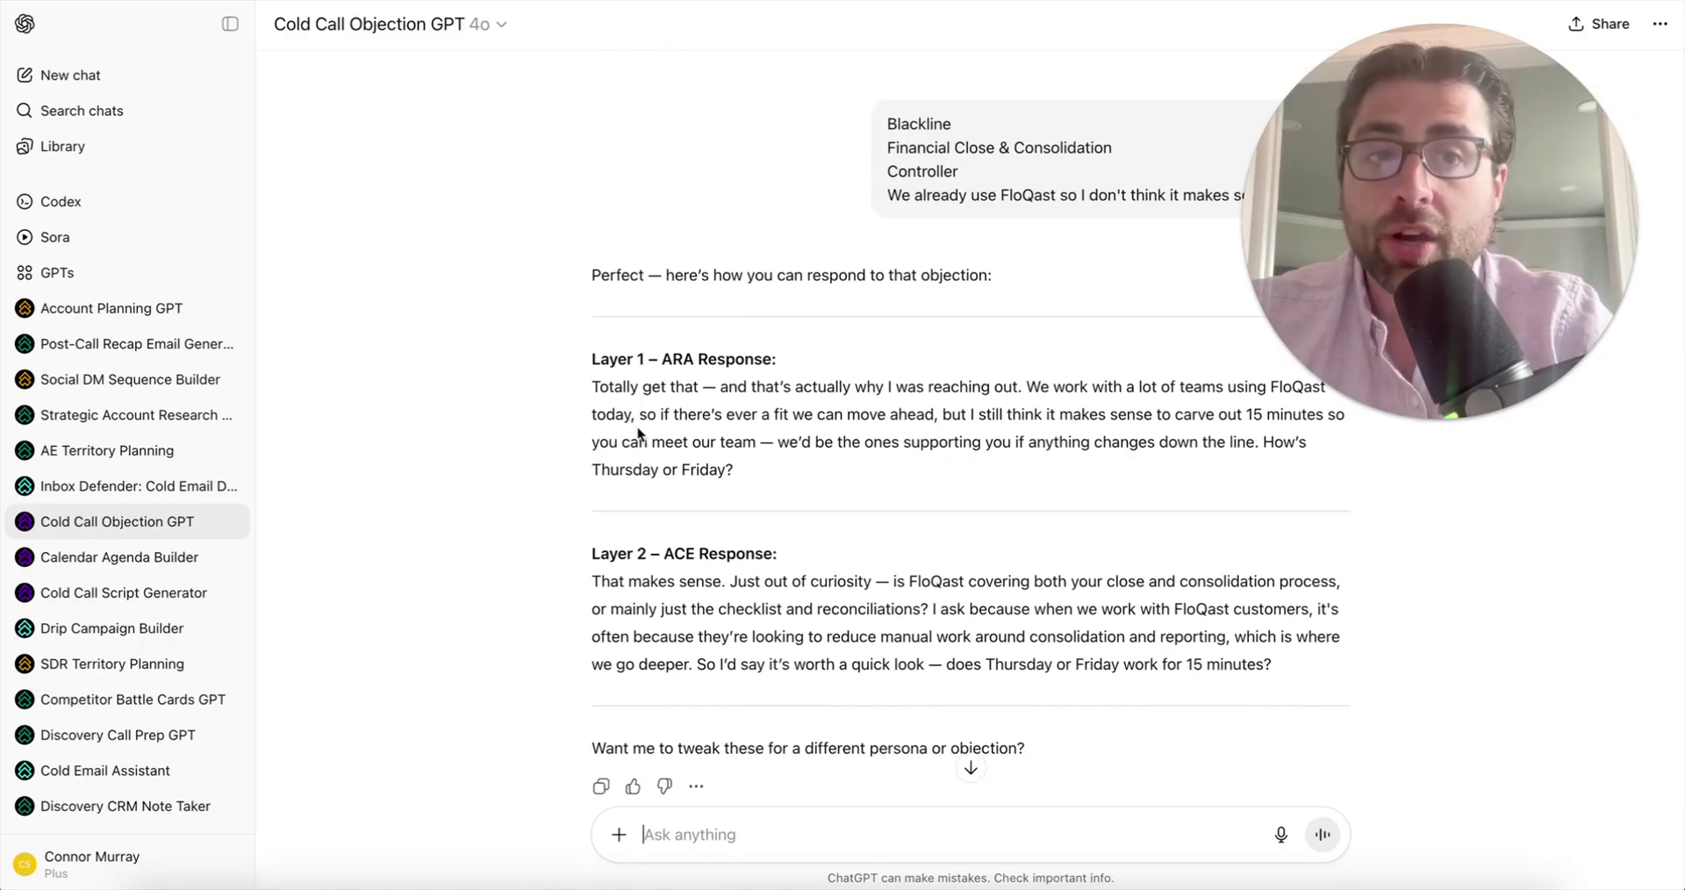
pyautogui.scroll(1, 918, 416)
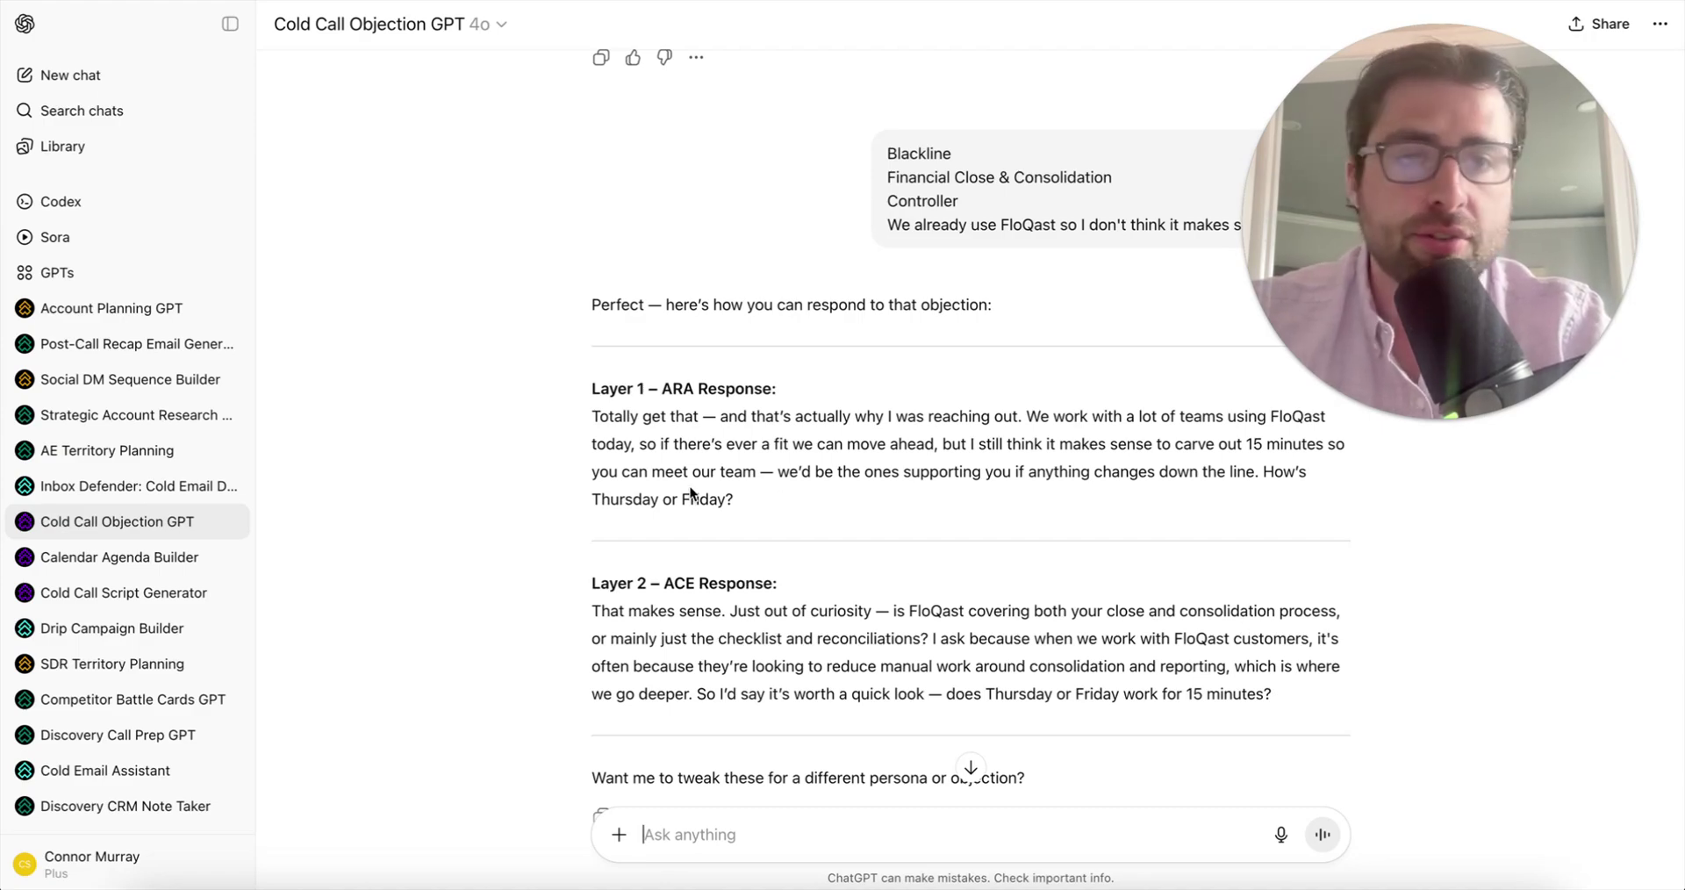
pyautogui.scroll(-1, 690, 486)
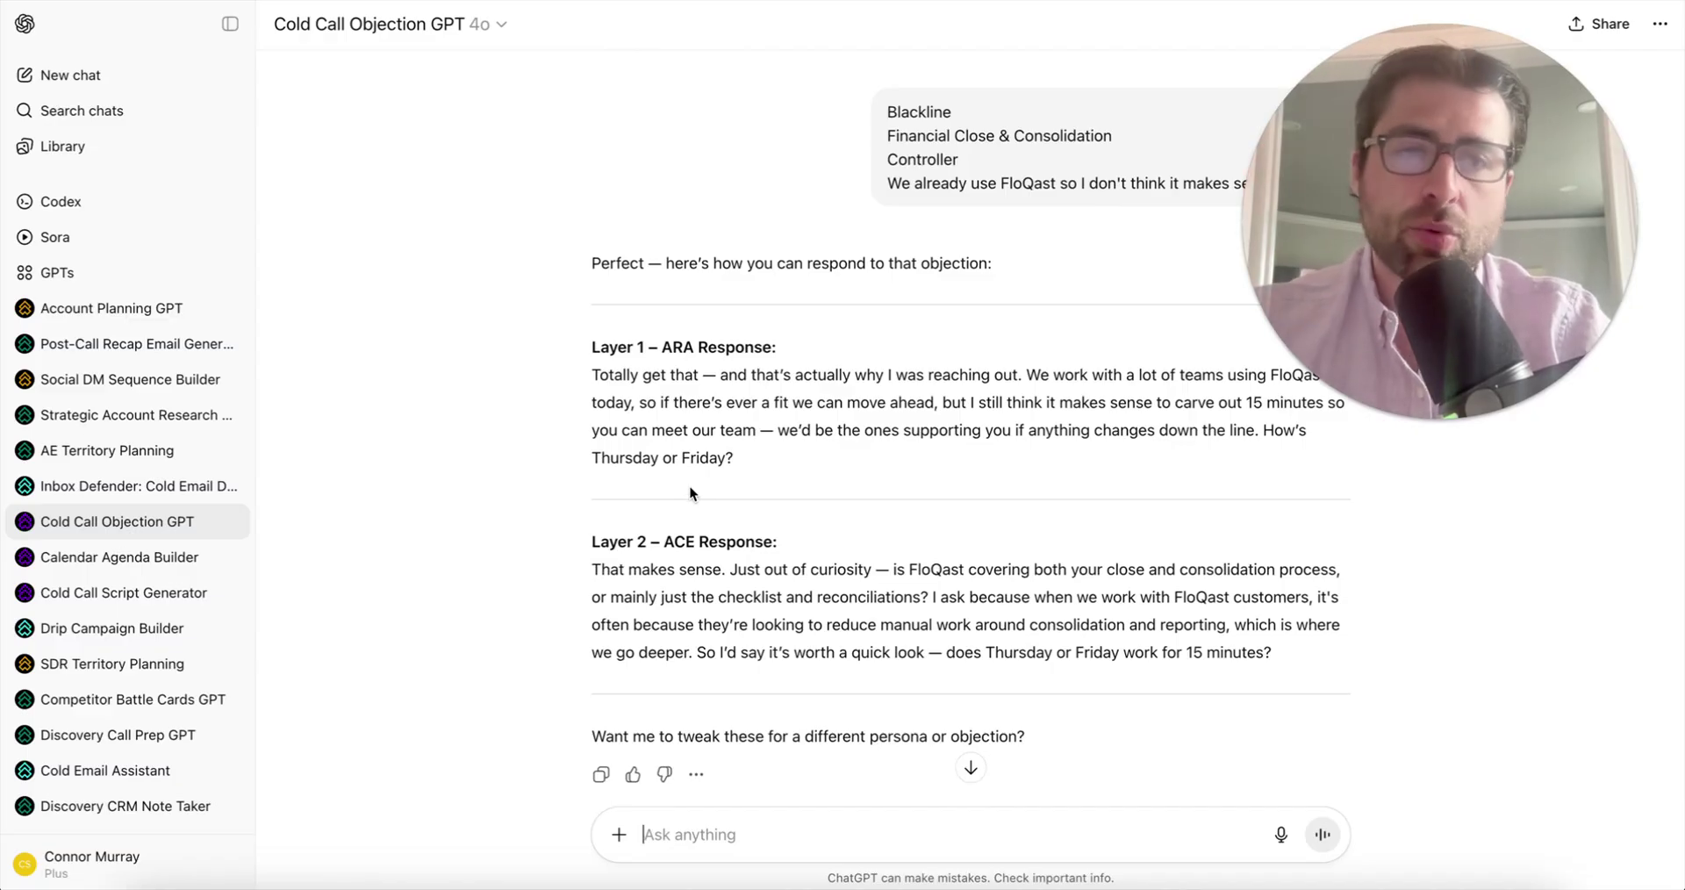
pyautogui.scroll(-2, 757, 497)
pyautogui.scroll(2, 757, 497)
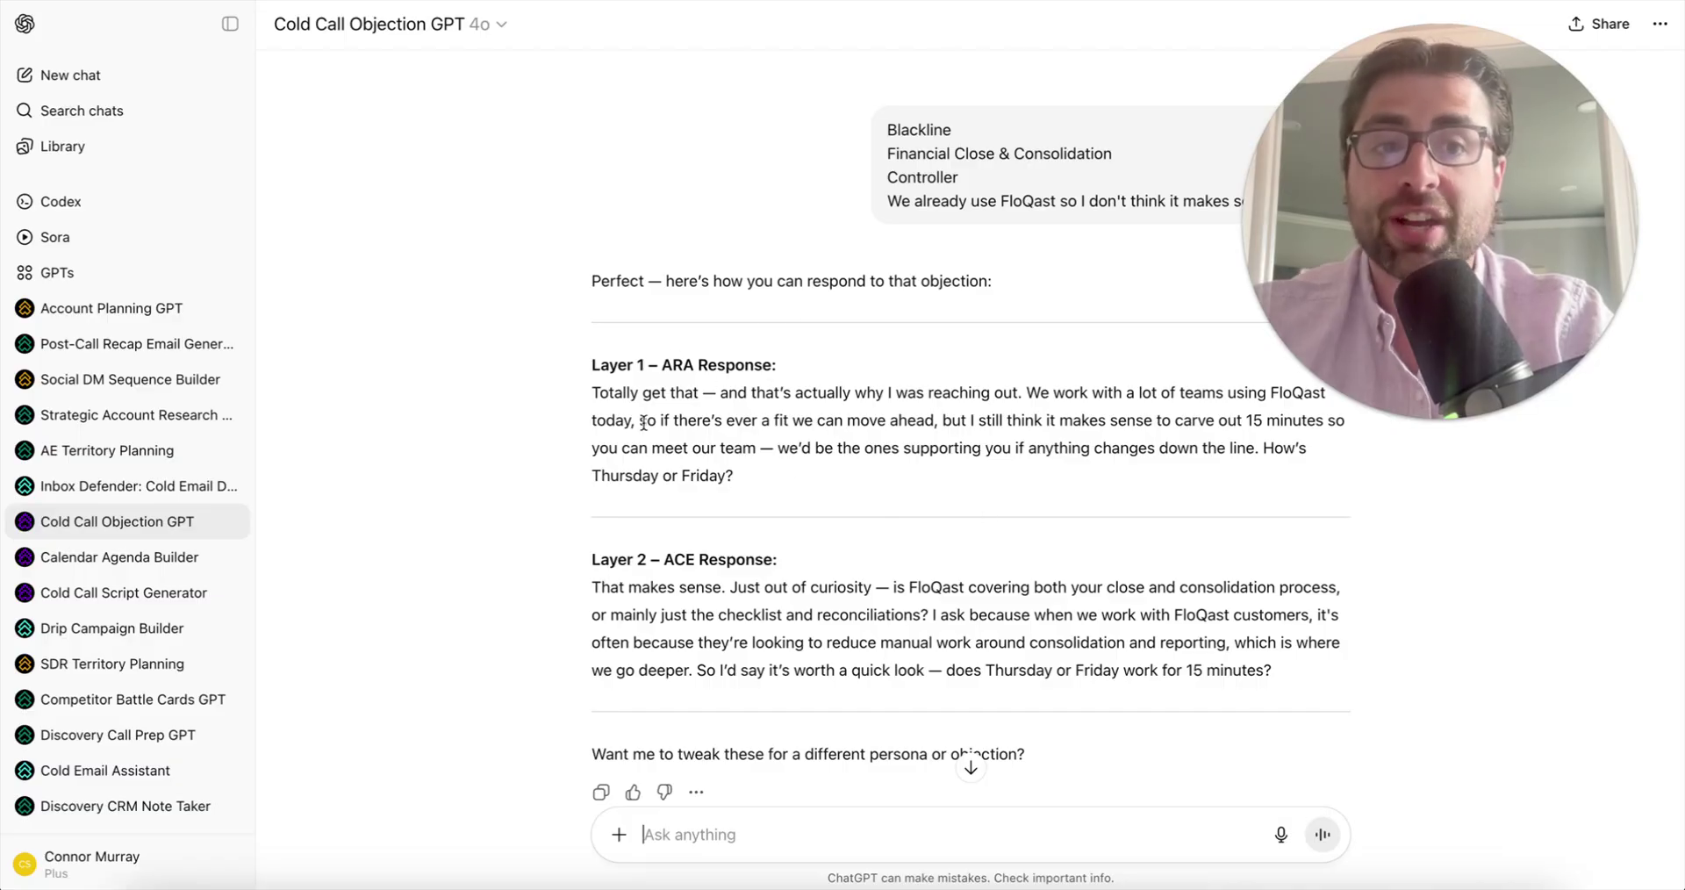
pyautogui.scroll(-2, 644, 423)
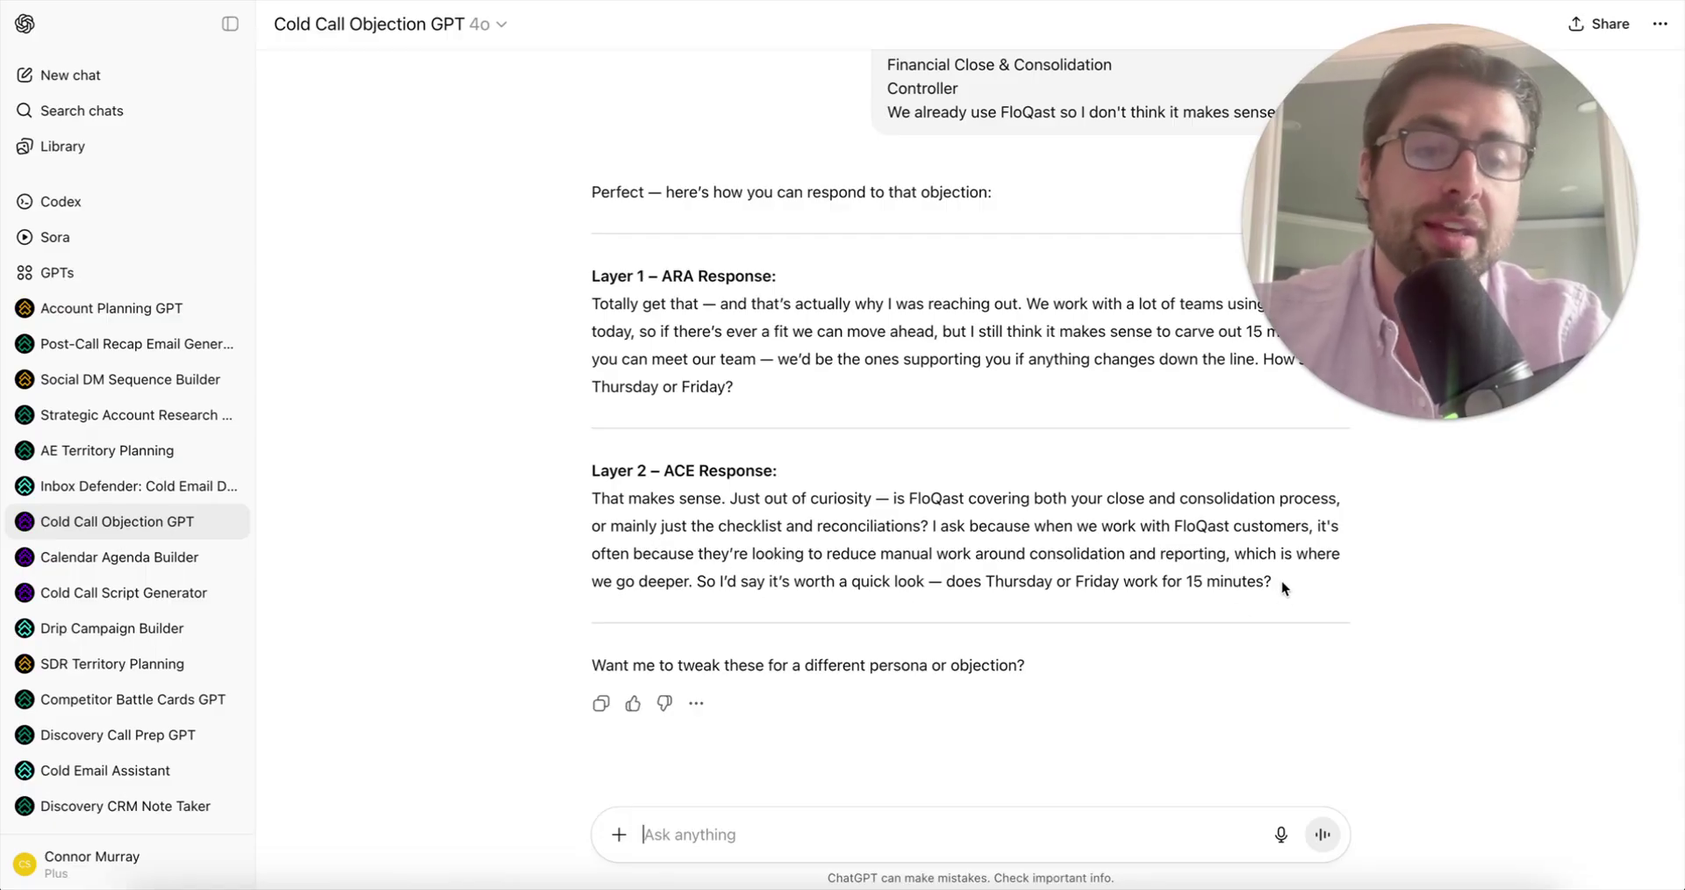
# - Highlight the Layer 2 ACE curiosity questions, from the opening sentence through 'we go deeper.'
pyautogui.moveTo(1281, 581); pyautogui.dragTo(695, 576)
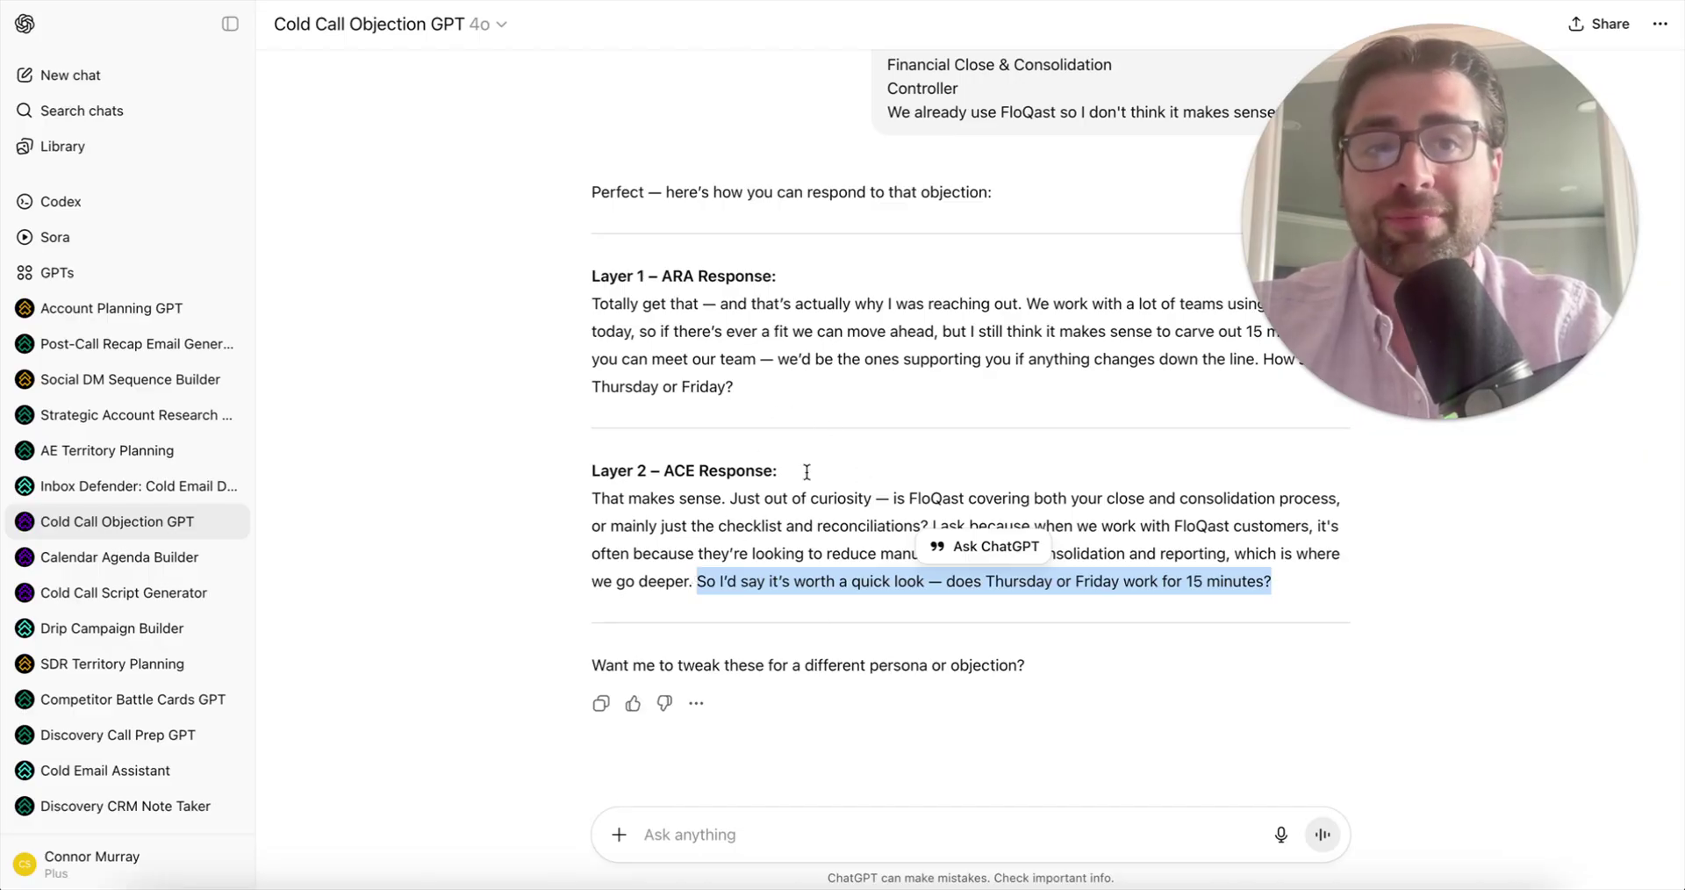
pyautogui.click(751, 555)
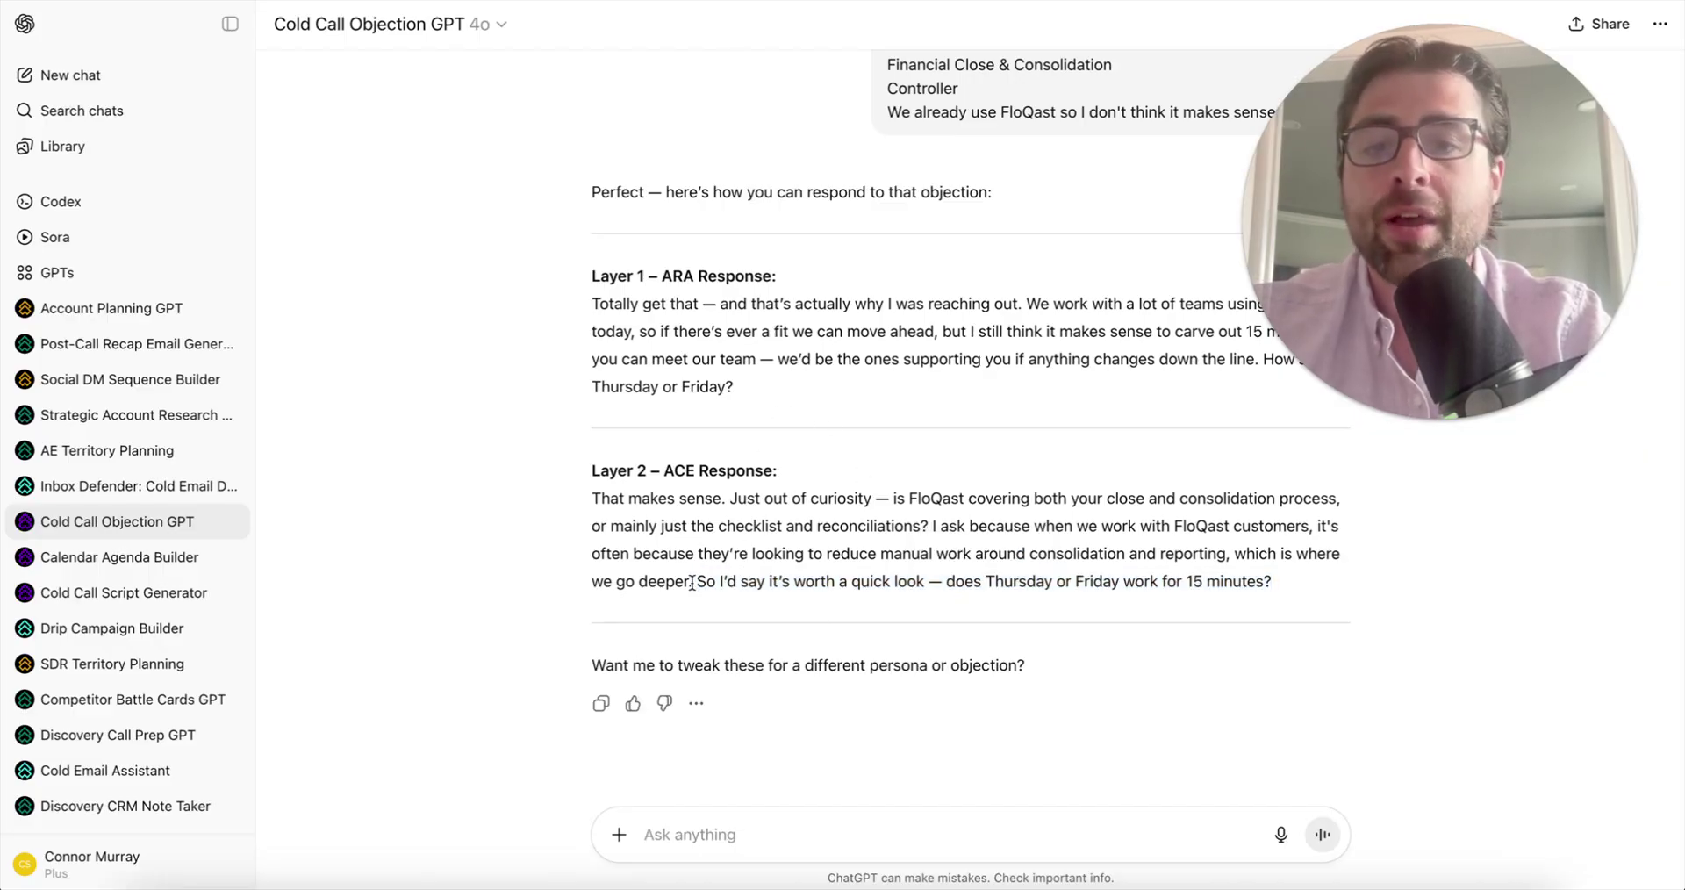
pyautogui.moveTo(698, 584); pyautogui.dragTo(578, 512)
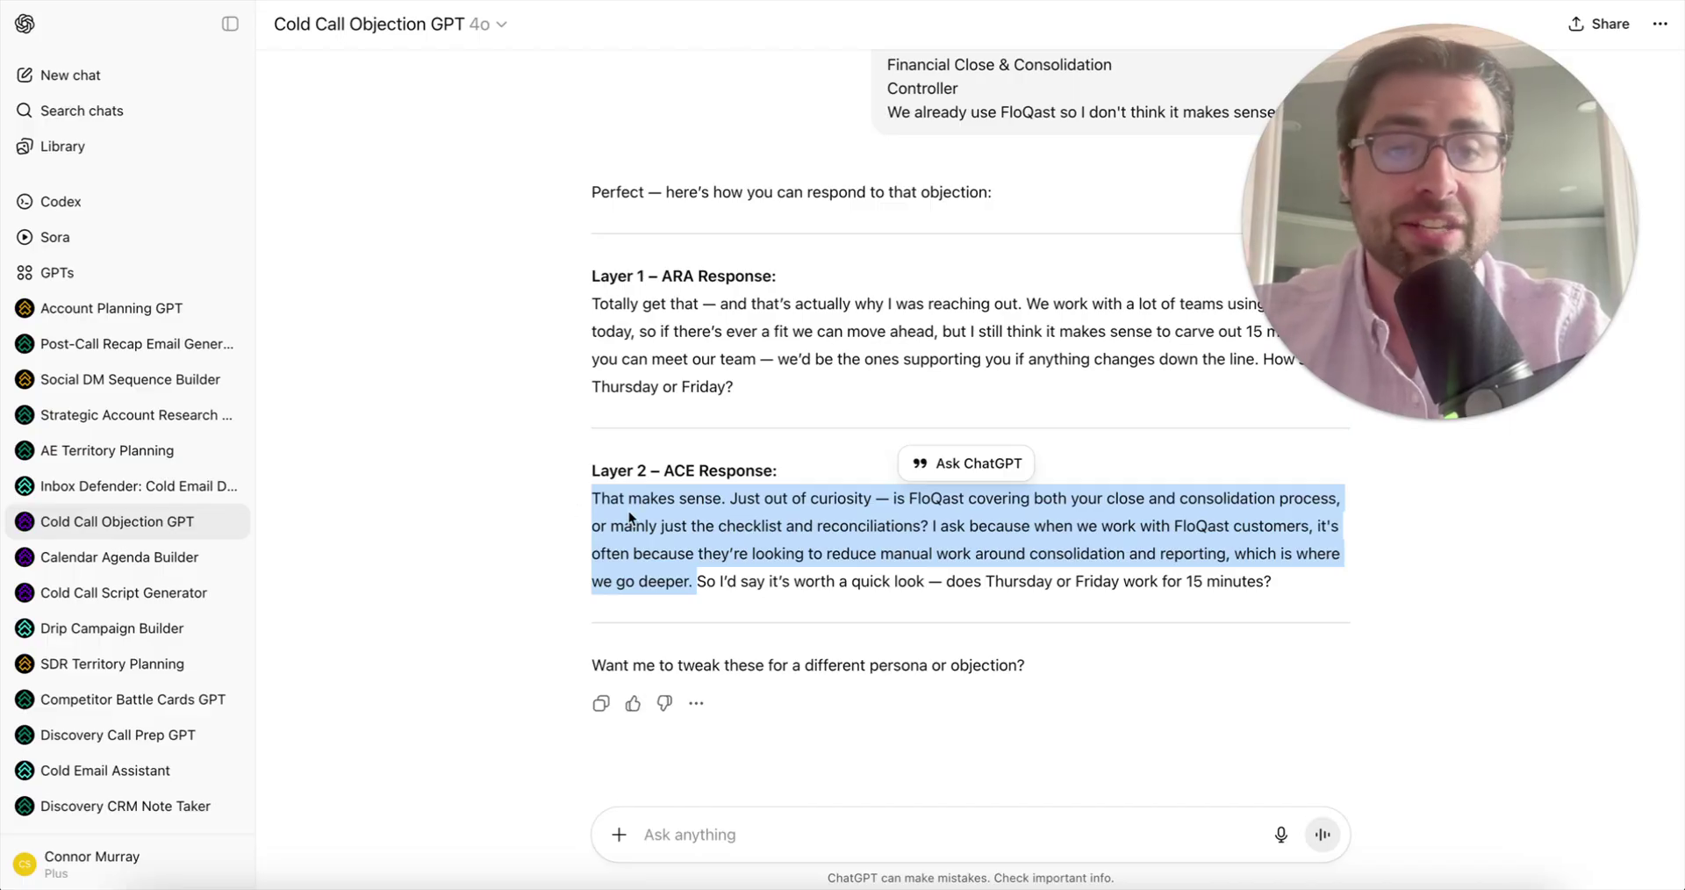
pyautogui.scroll(2, 558, 386)
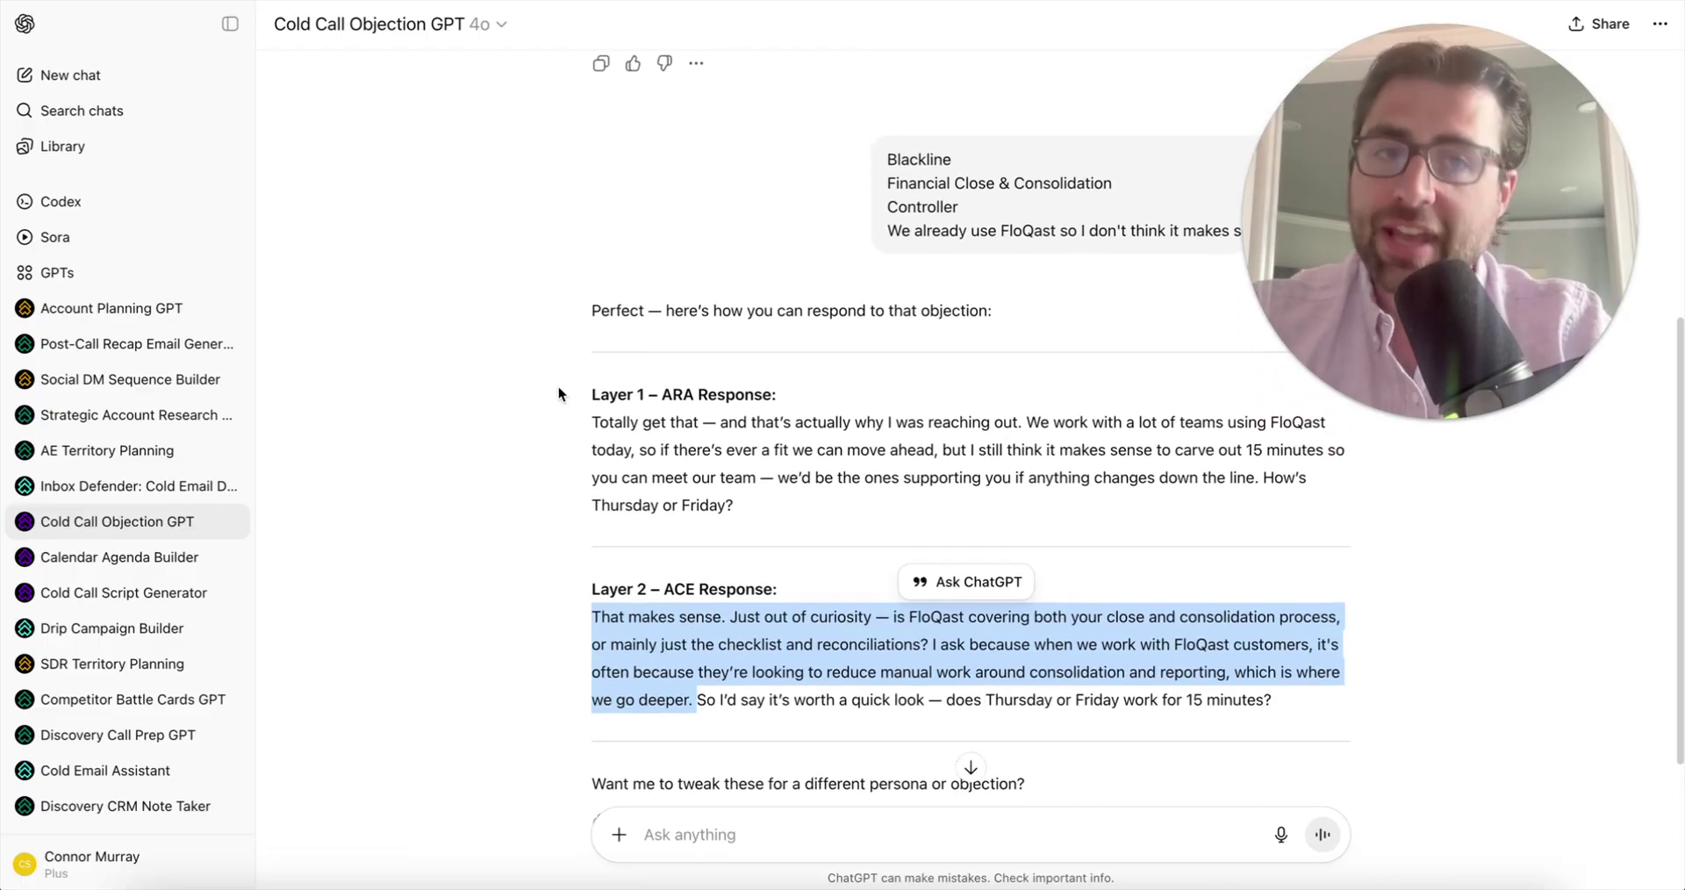
pyautogui.scroll(1, 1017, 609)
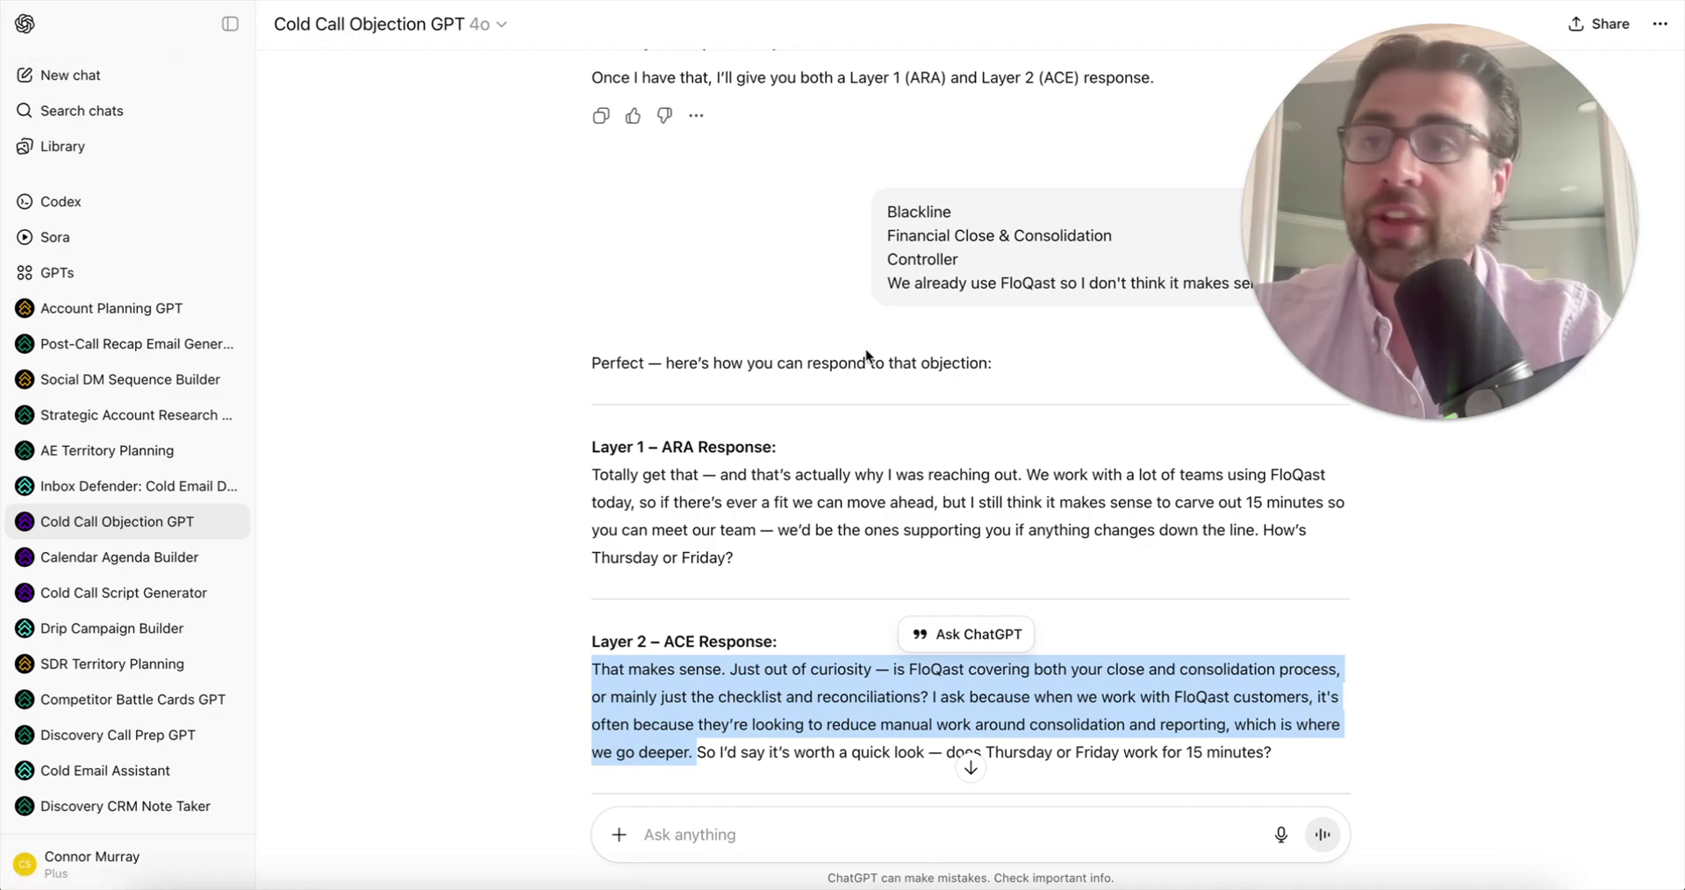
pyautogui.scroll(-2, 865, 351)
pyautogui.scroll(-1, 113, 605)
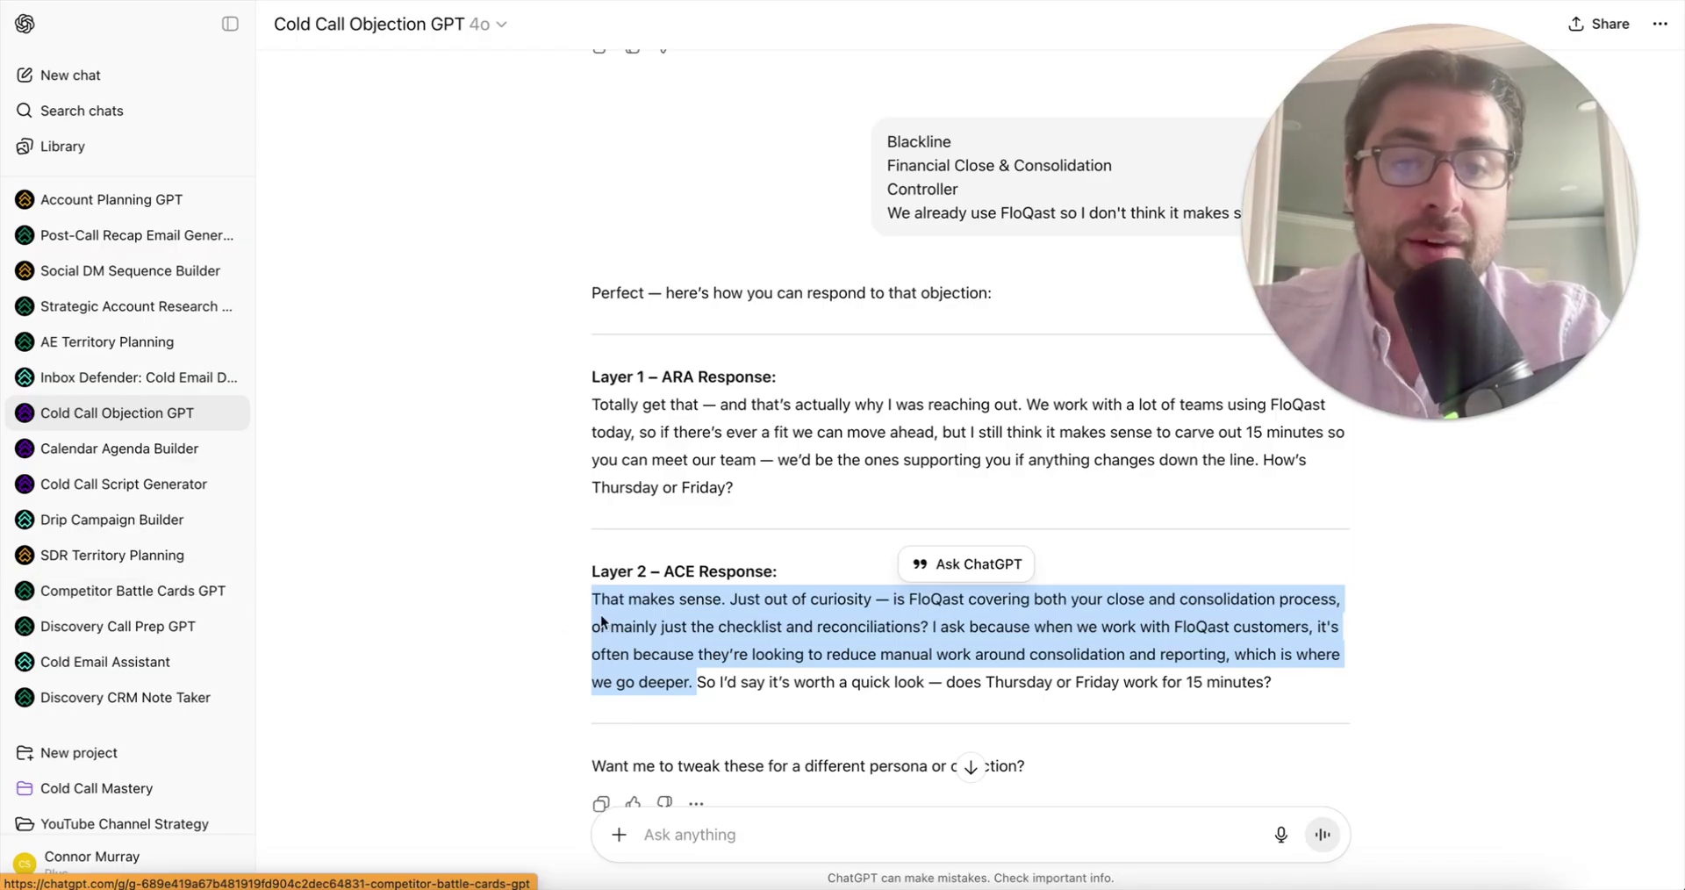
# - Clear the Layer 2 highlight and switch to the Discovery Call Prep GPT
pyautogui.click(603, 514)
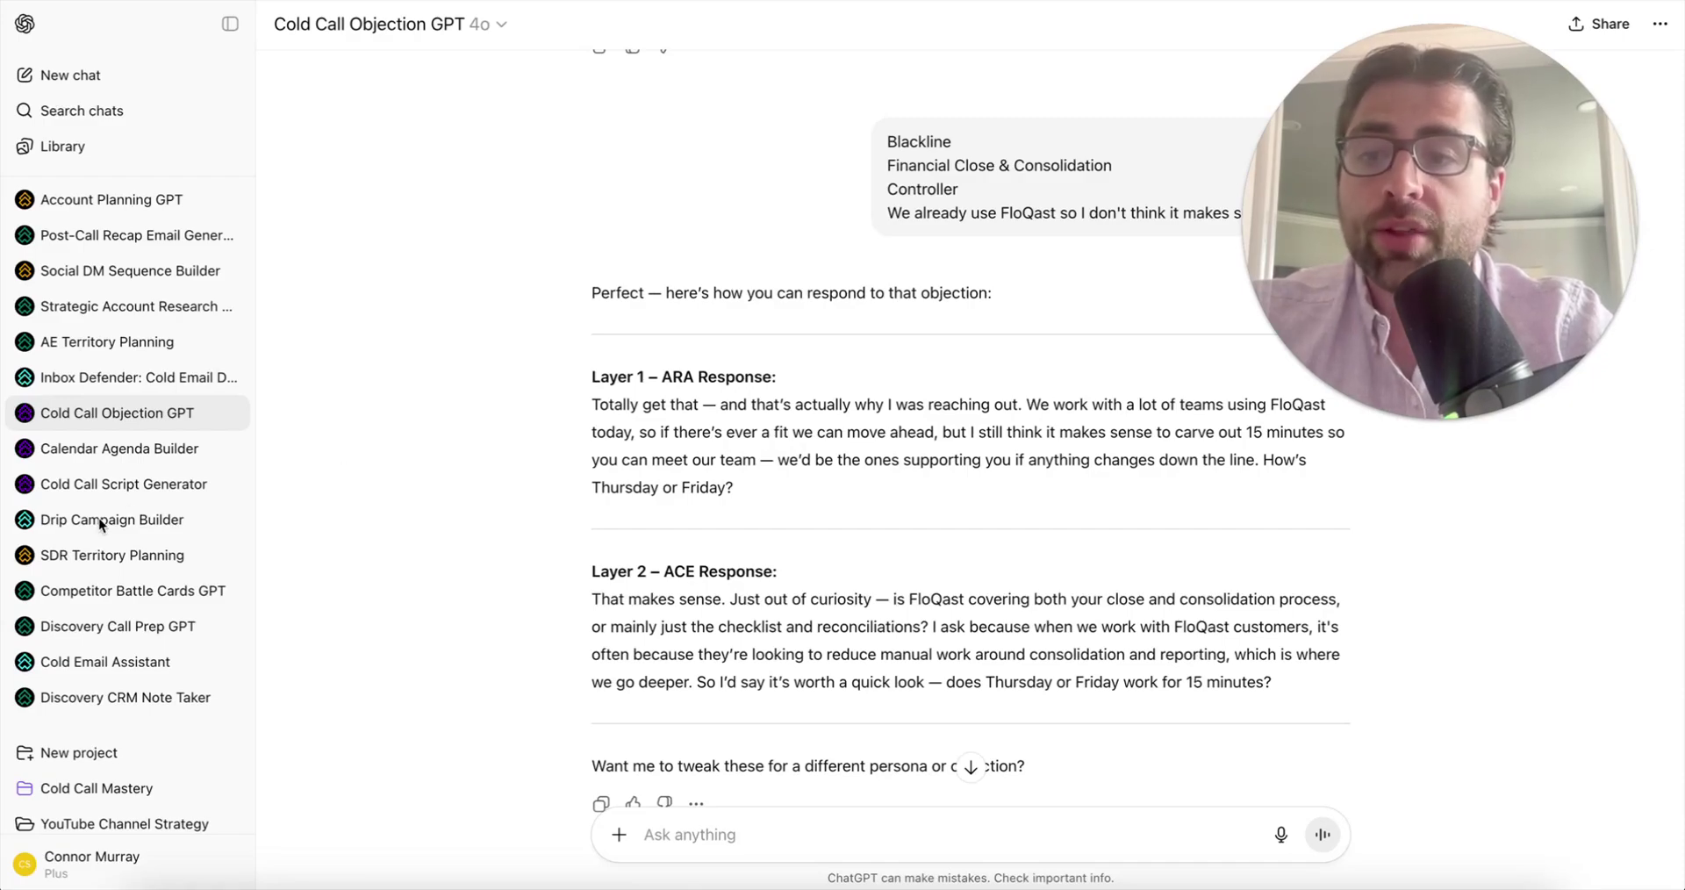
pyautogui.click(70, 628)
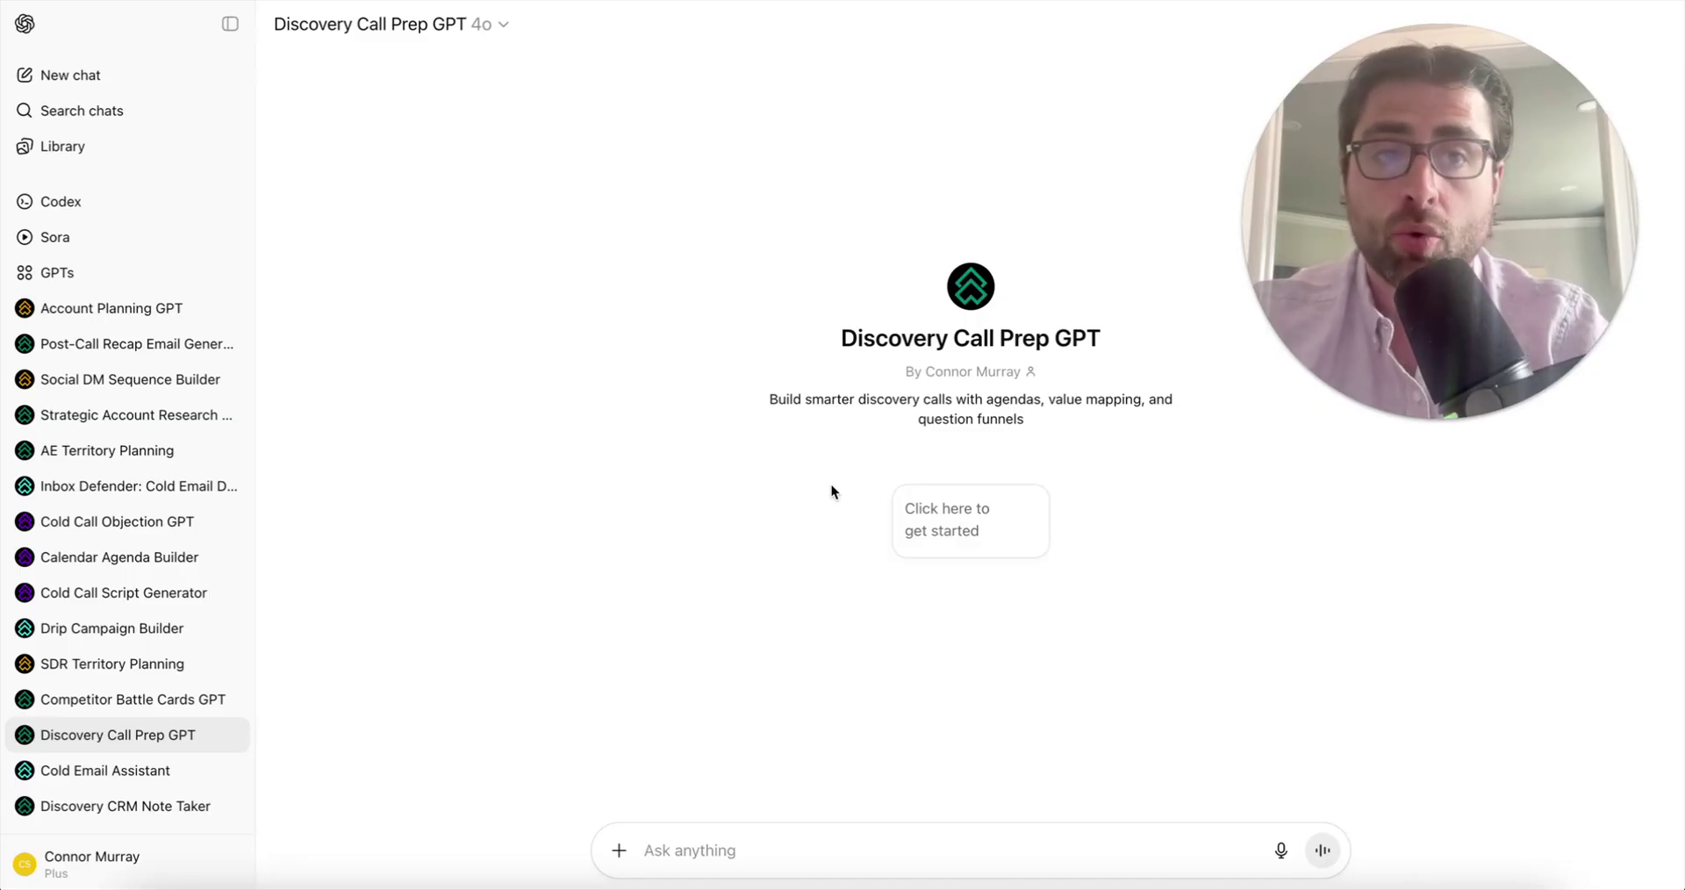
# - Start the Discovery Call Prep GPT and send the Walgreens, Retail and Blackline details
pyautogui.click(970, 523)
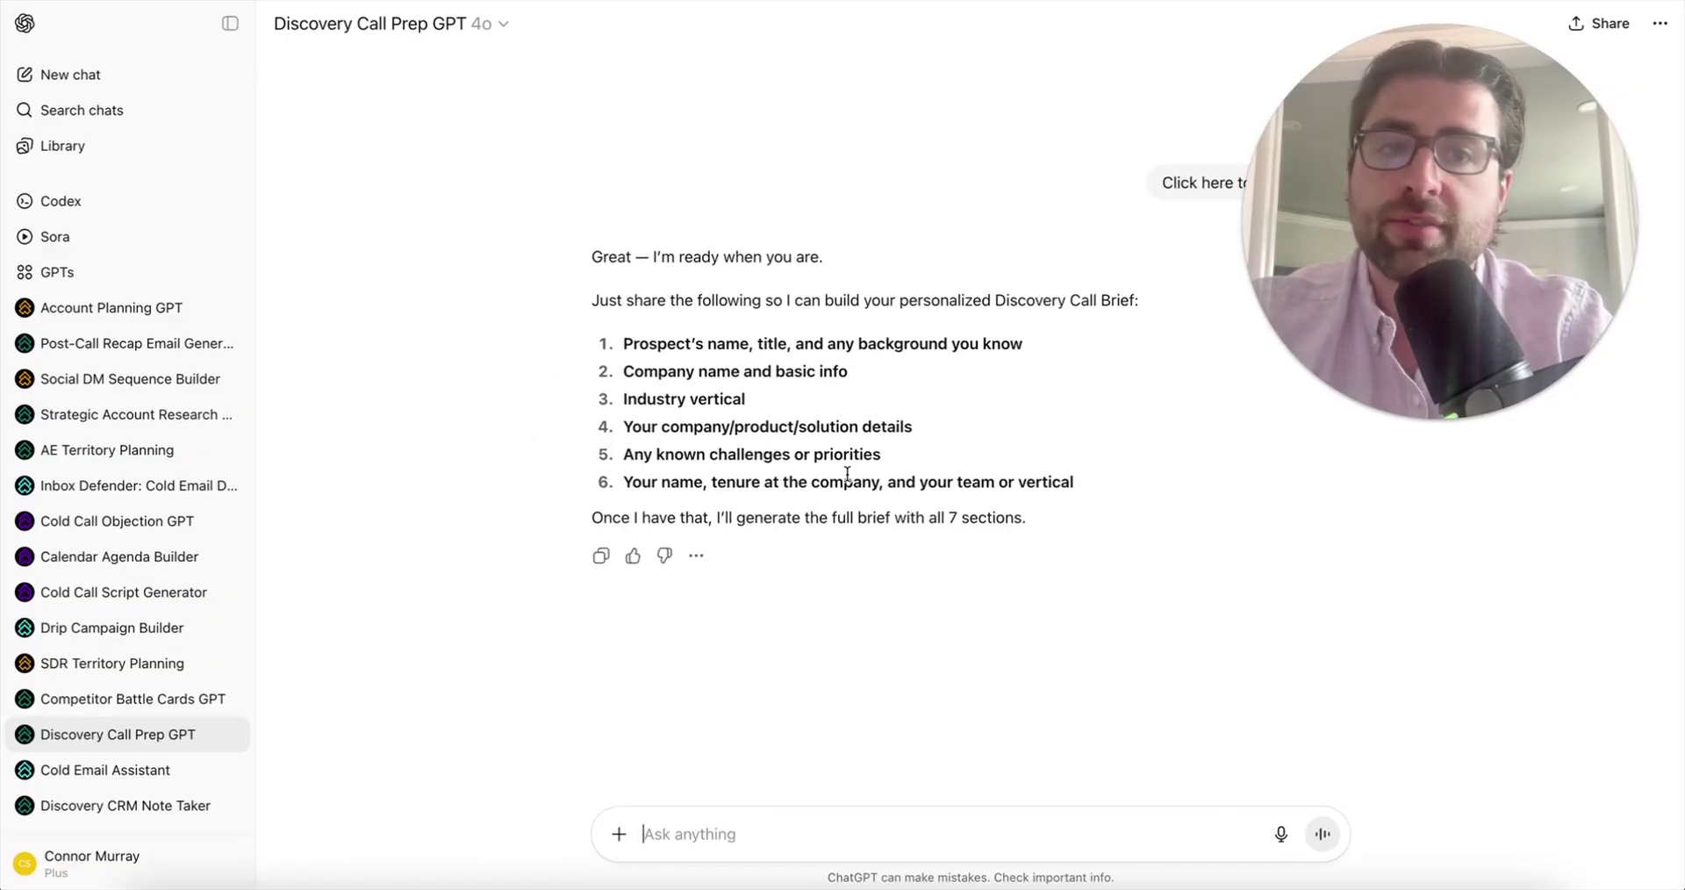
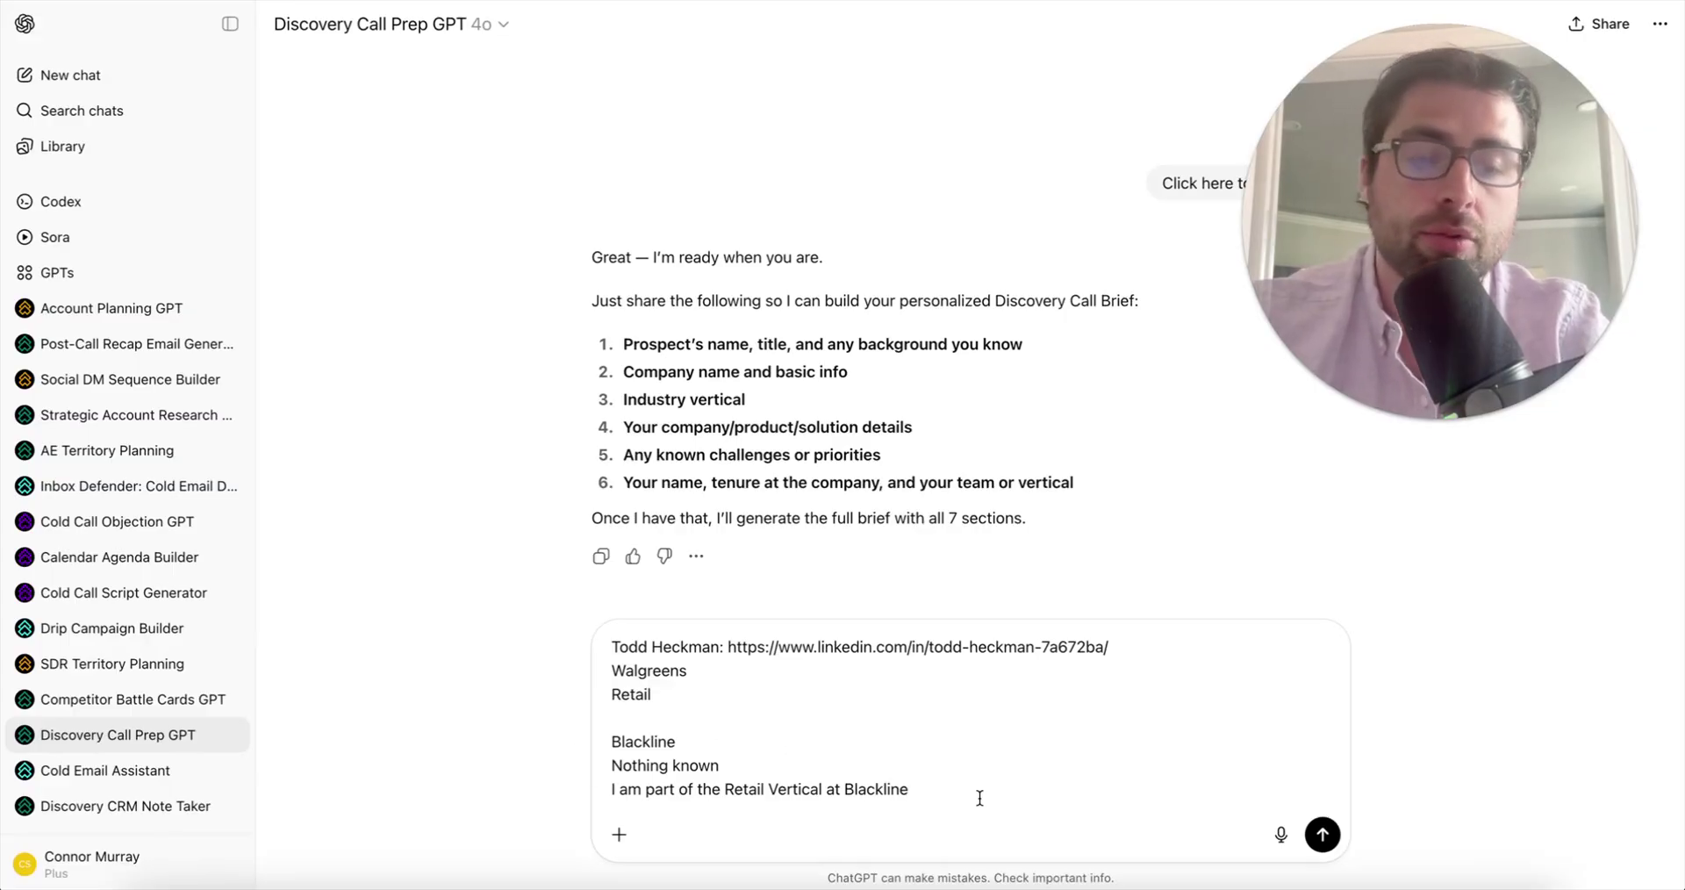
pyautogui.press('Return')
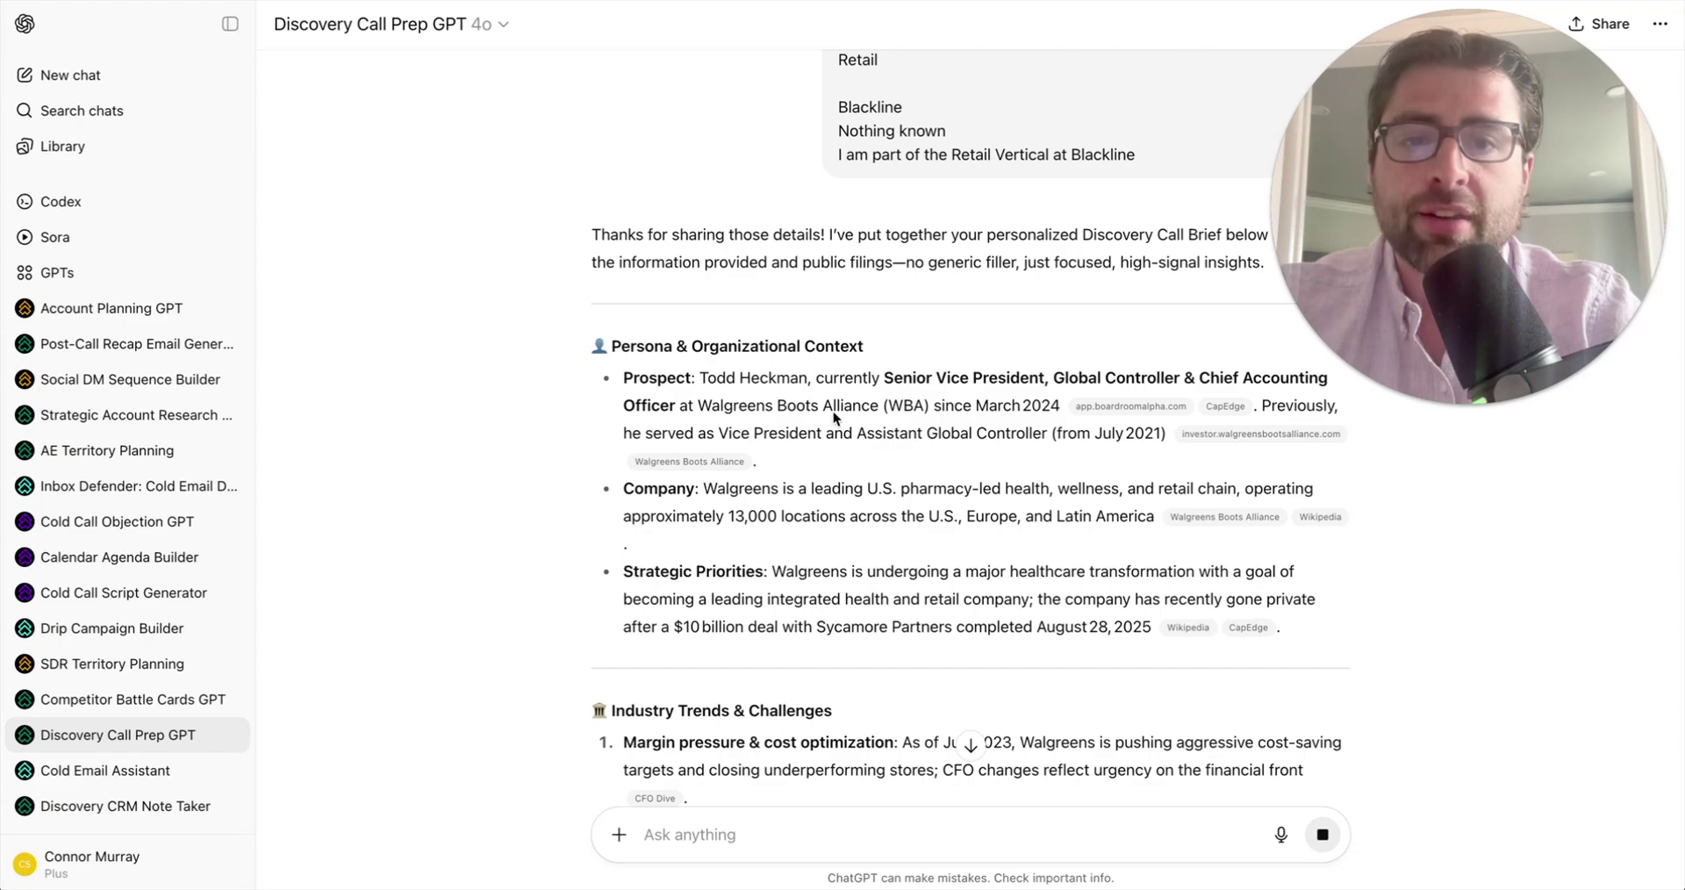
# - Scroll through the Walgreens brief to its Targeted Question Funnels, Value Props and Opening Script
pyautogui.scroll(-3, 798, 445)
pyautogui.scroll(1, 798, 445)
pyautogui.scroll(2, 847, 220)
pyautogui.scroll(-1, 848, 219)
pyautogui.scroll(1, 848, 220)
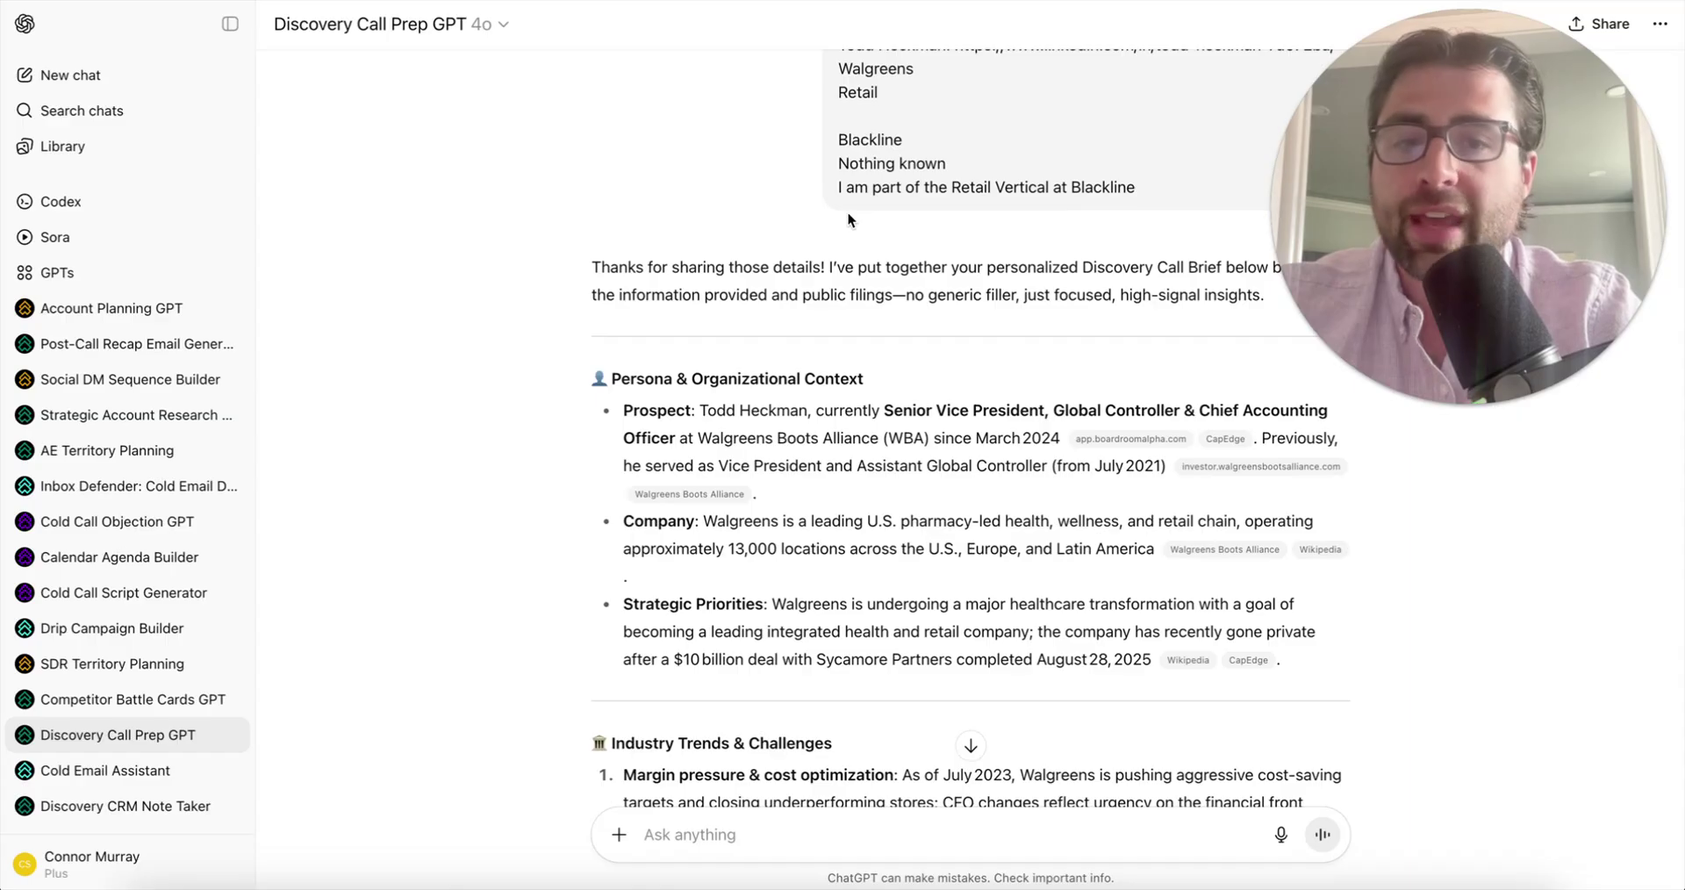
pyautogui.scroll(-1, 891, 537)
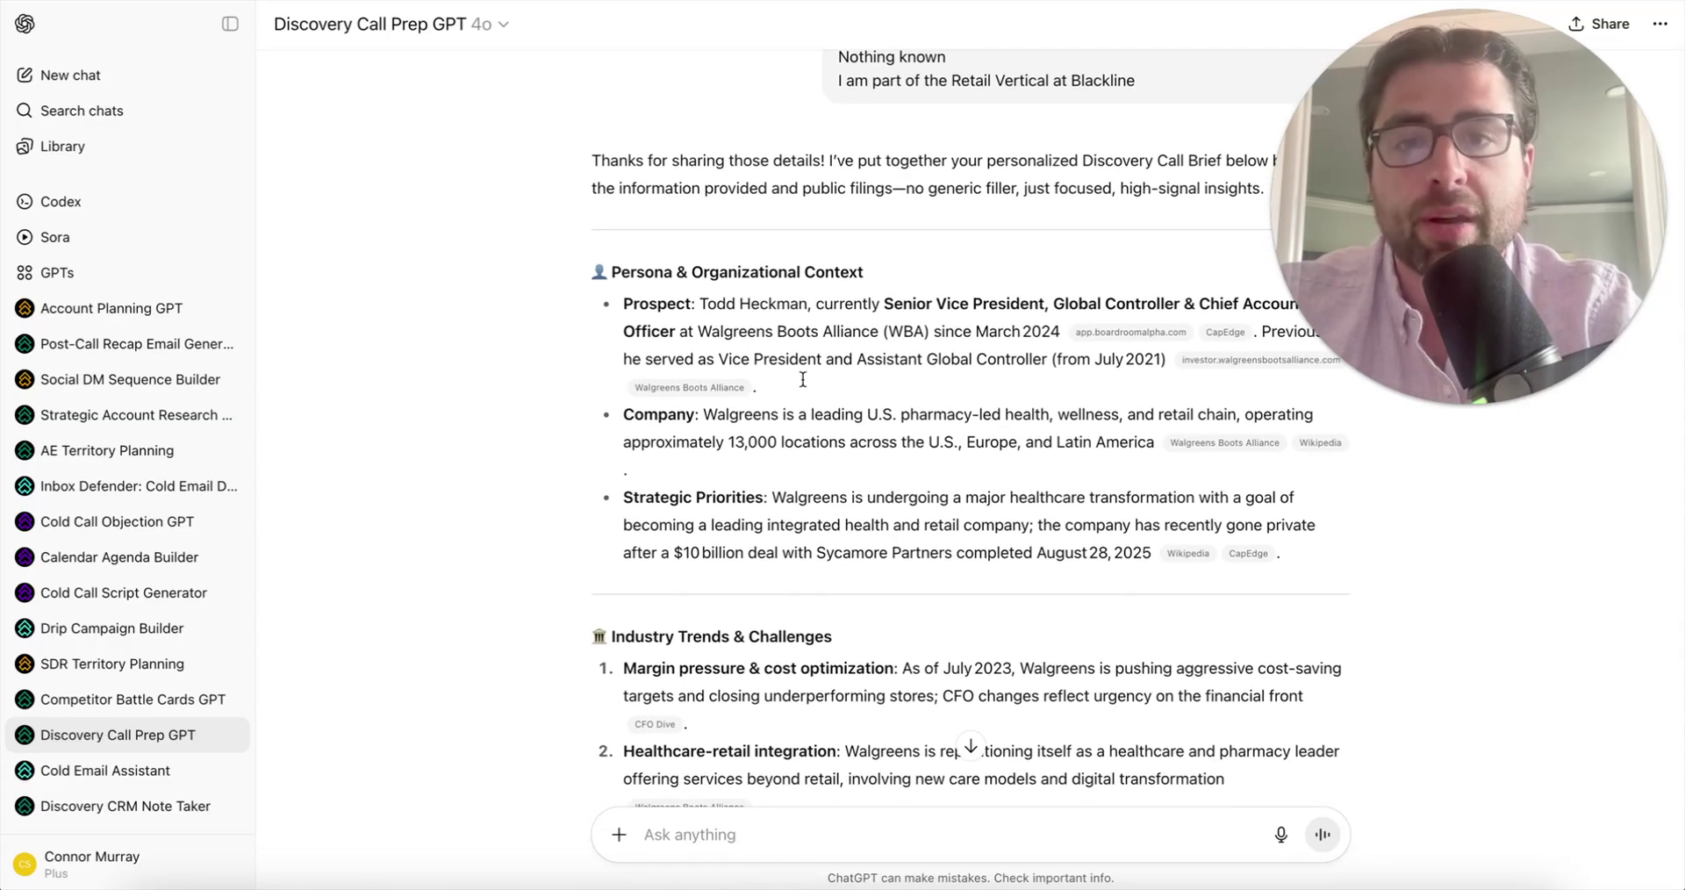
pyautogui.scroll(-3, 989, 494)
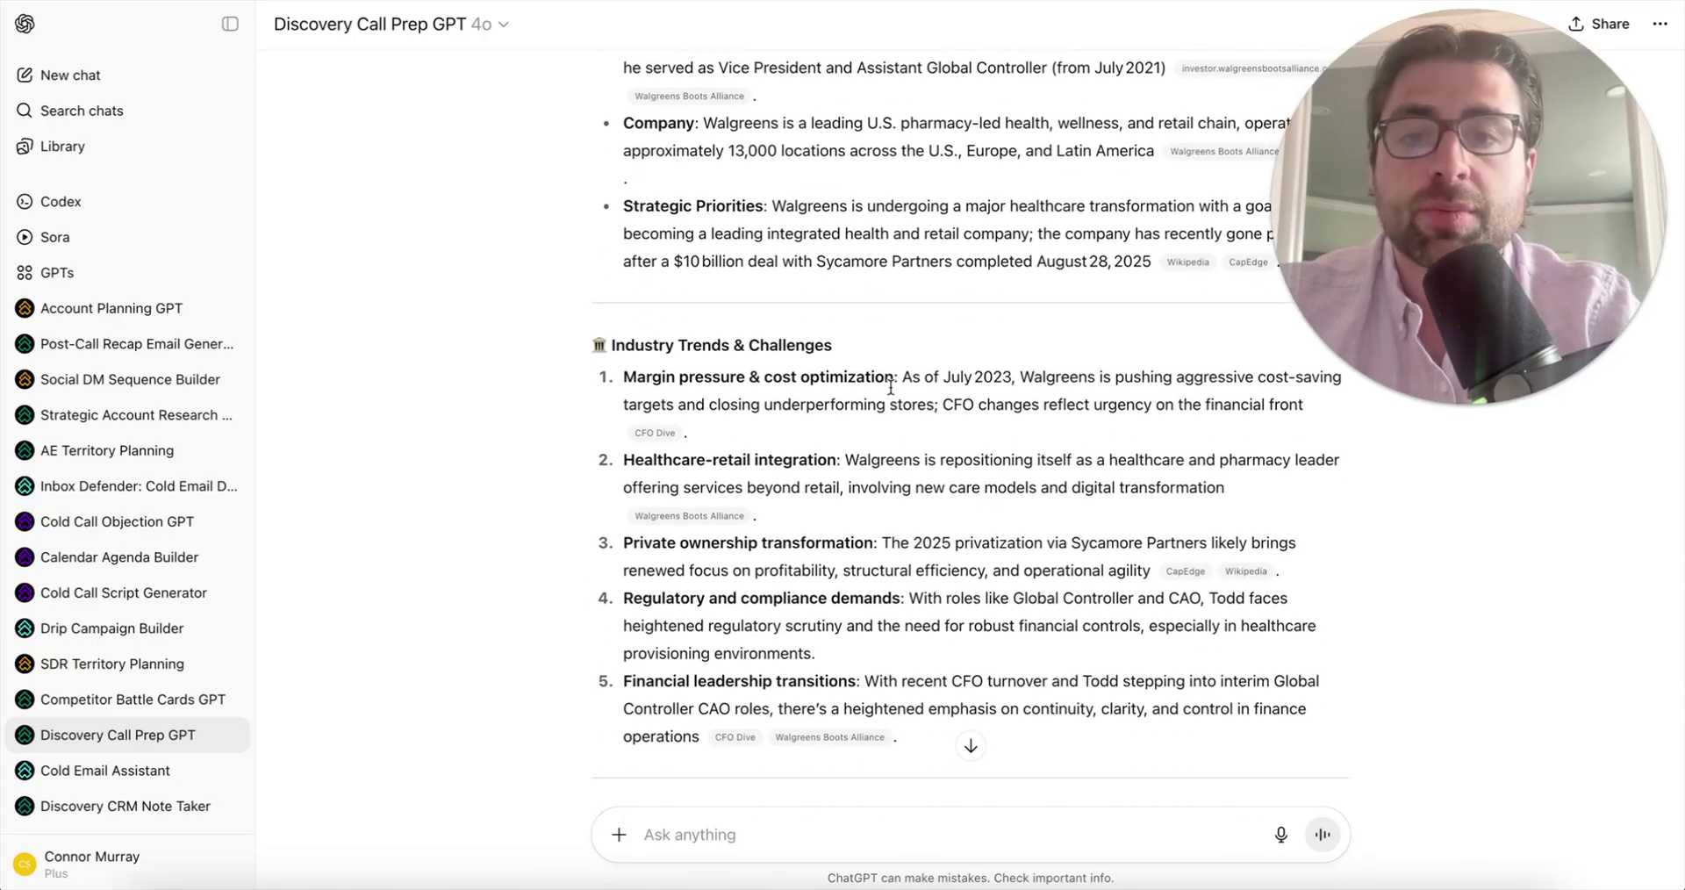
pyautogui.scroll(-5, 896, 522)
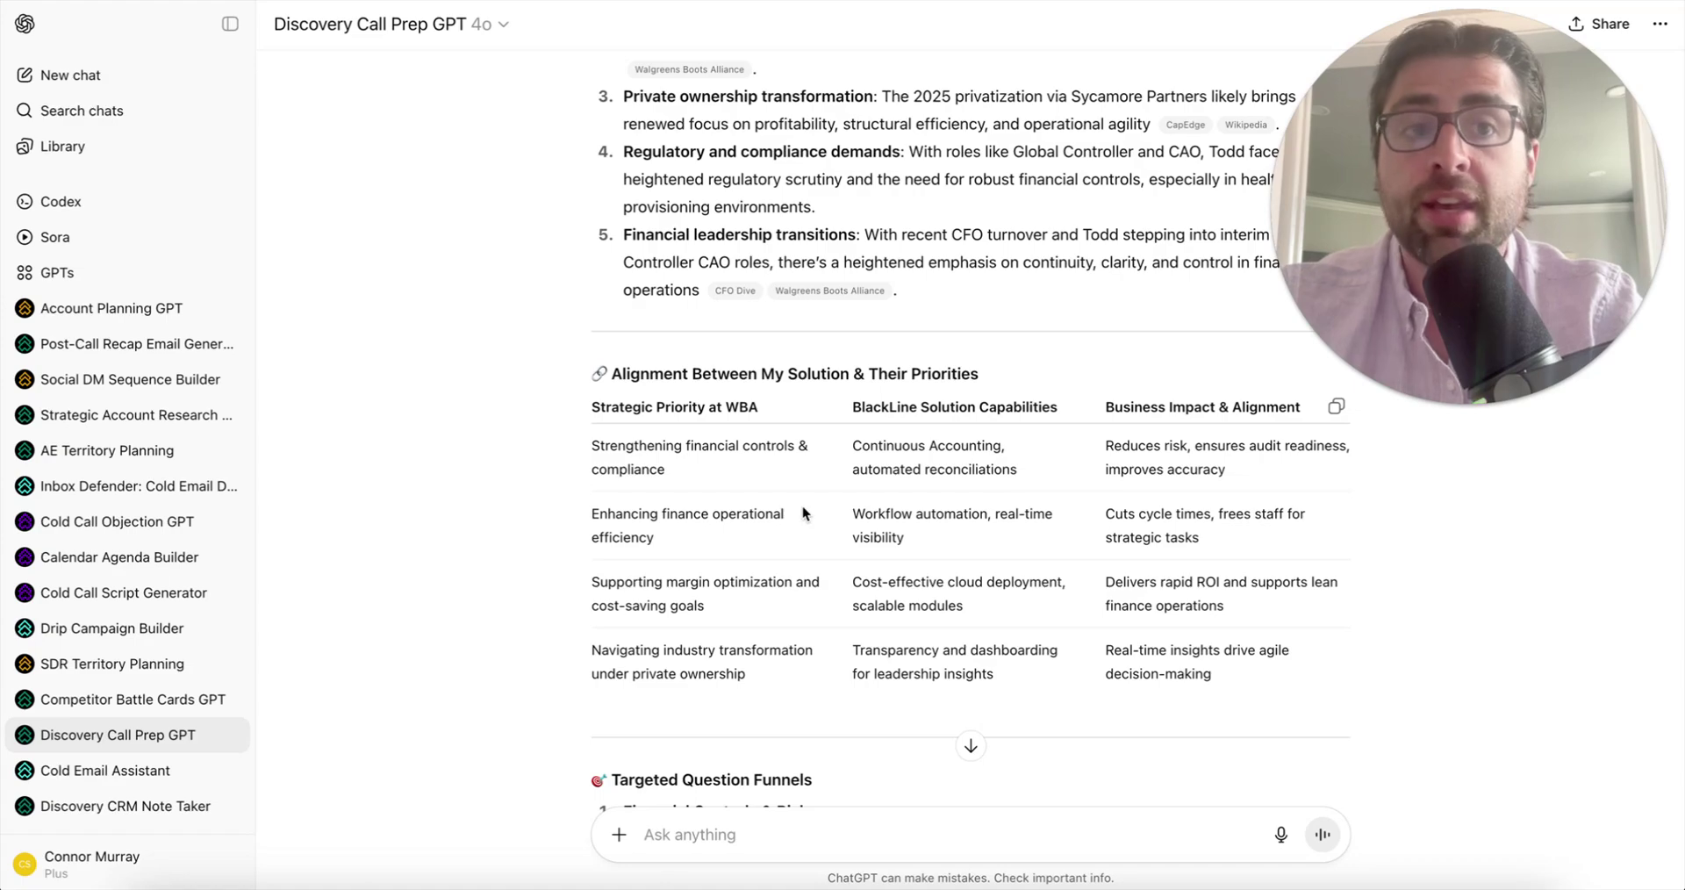
pyautogui.scroll(-5, 802, 514)
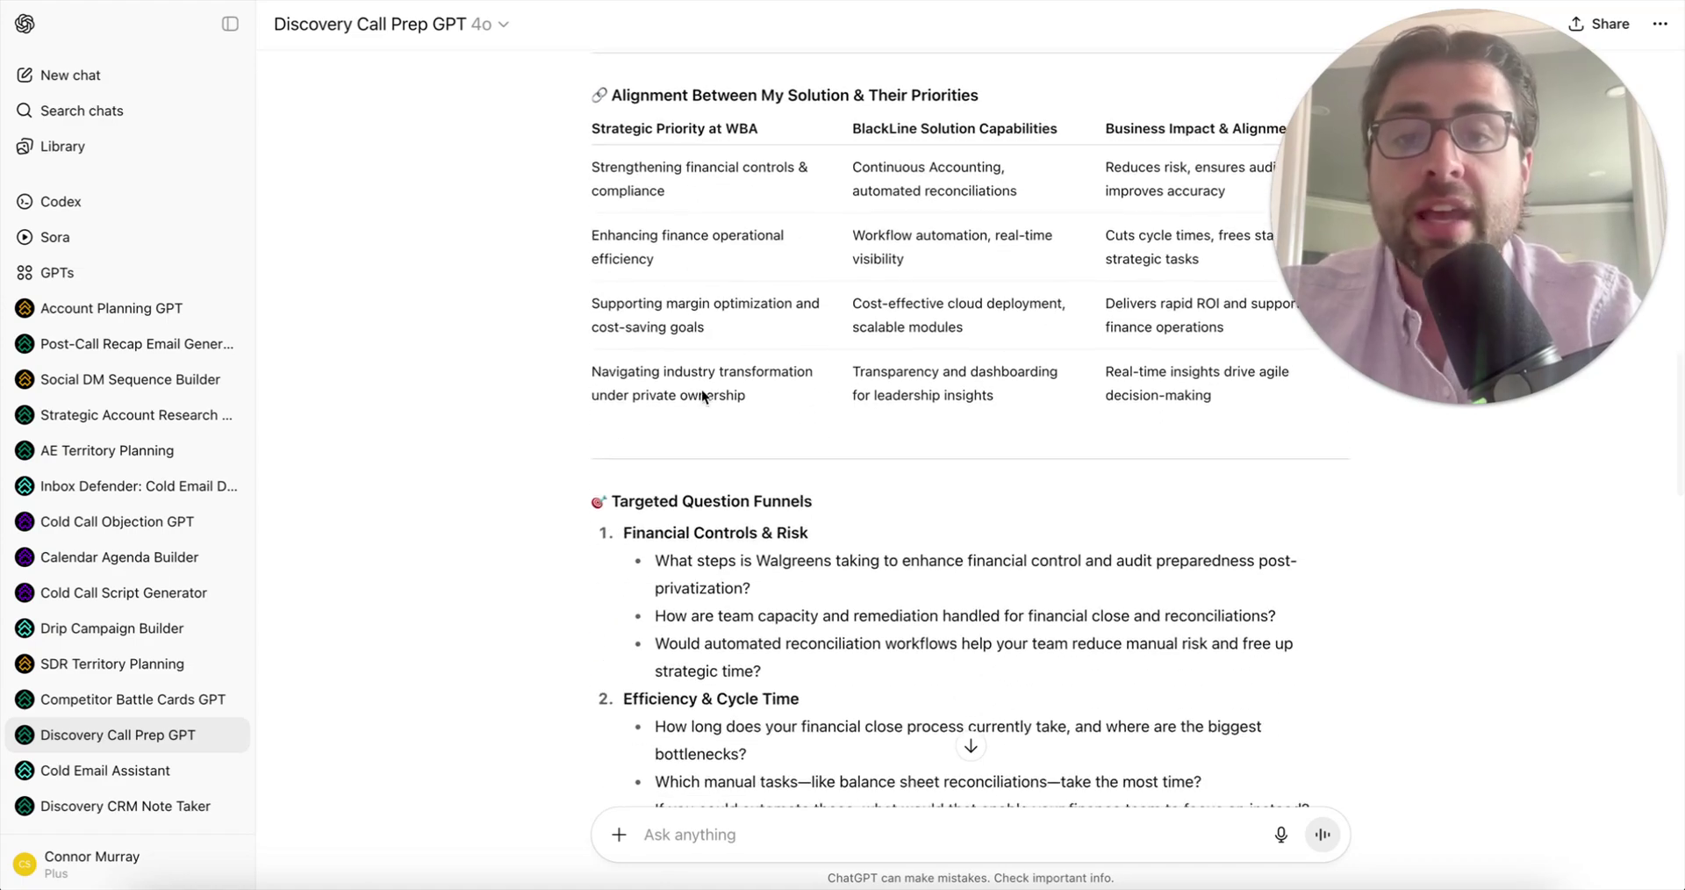
pyautogui.scroll(-4, 719, 423)
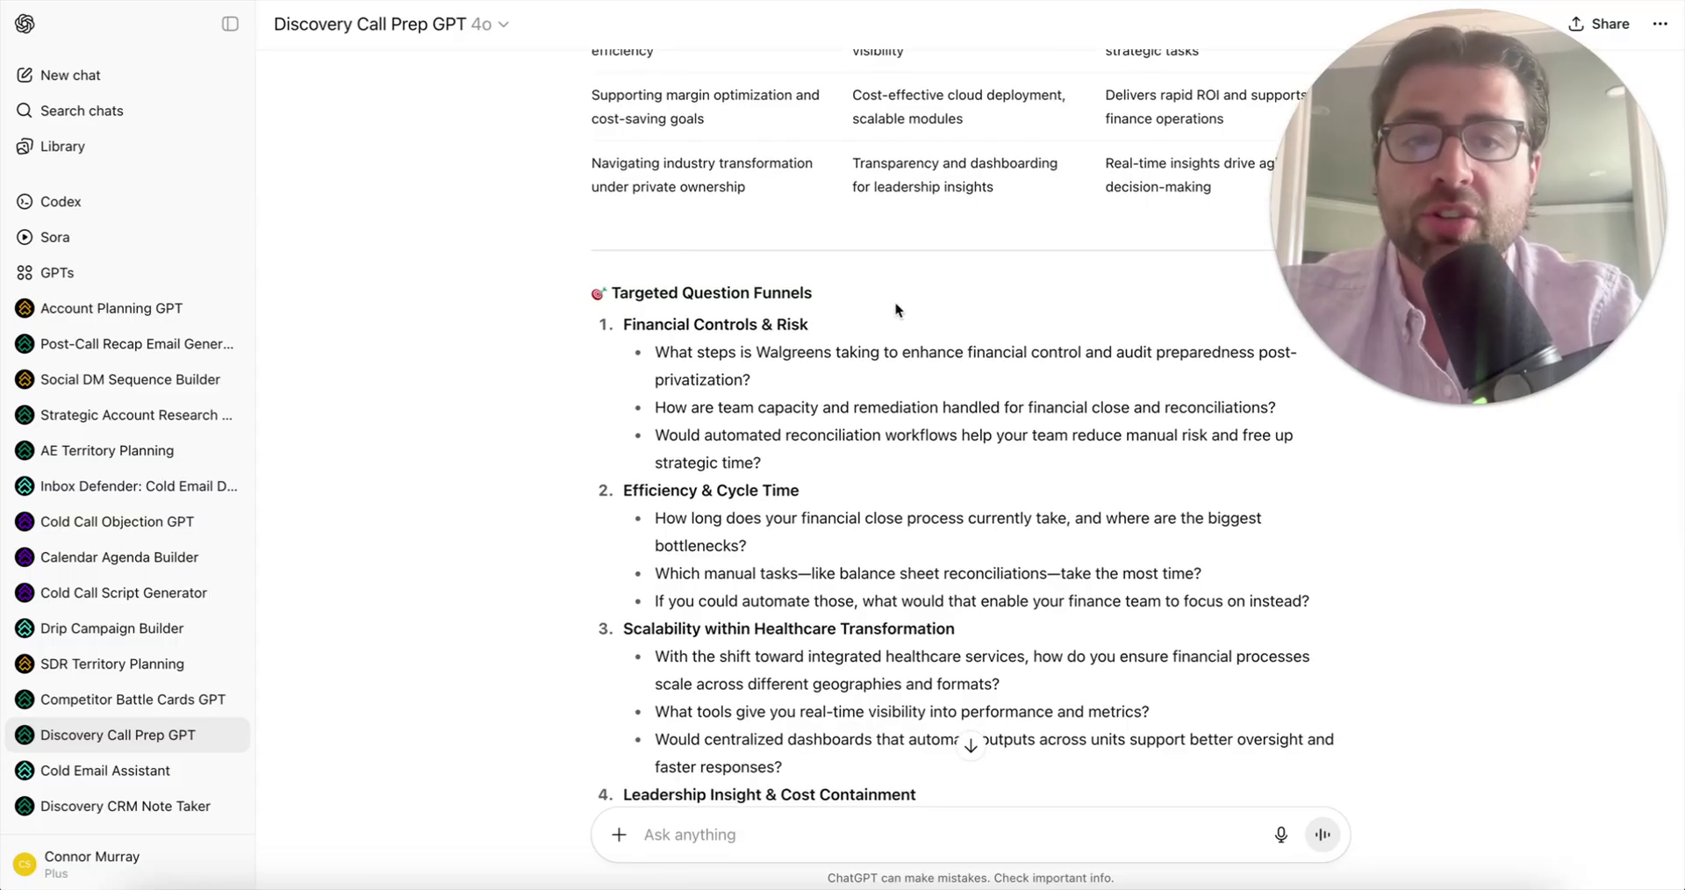
pyautogui.scroll(5, 895, 303)
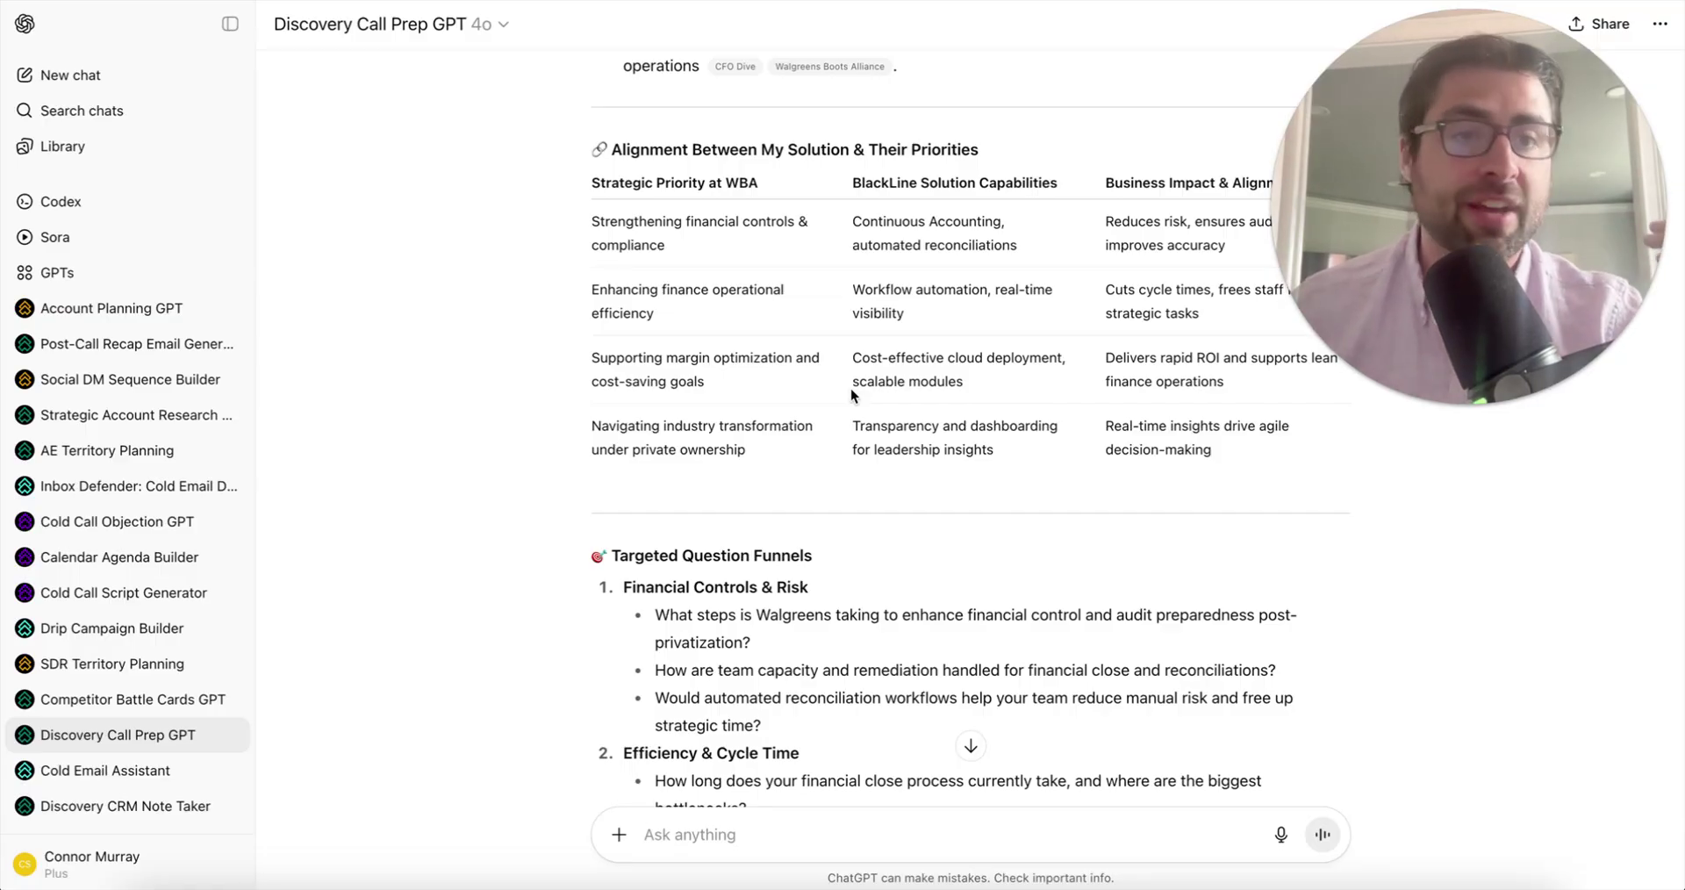
pyautogui.scroll(-3, 851, 388)
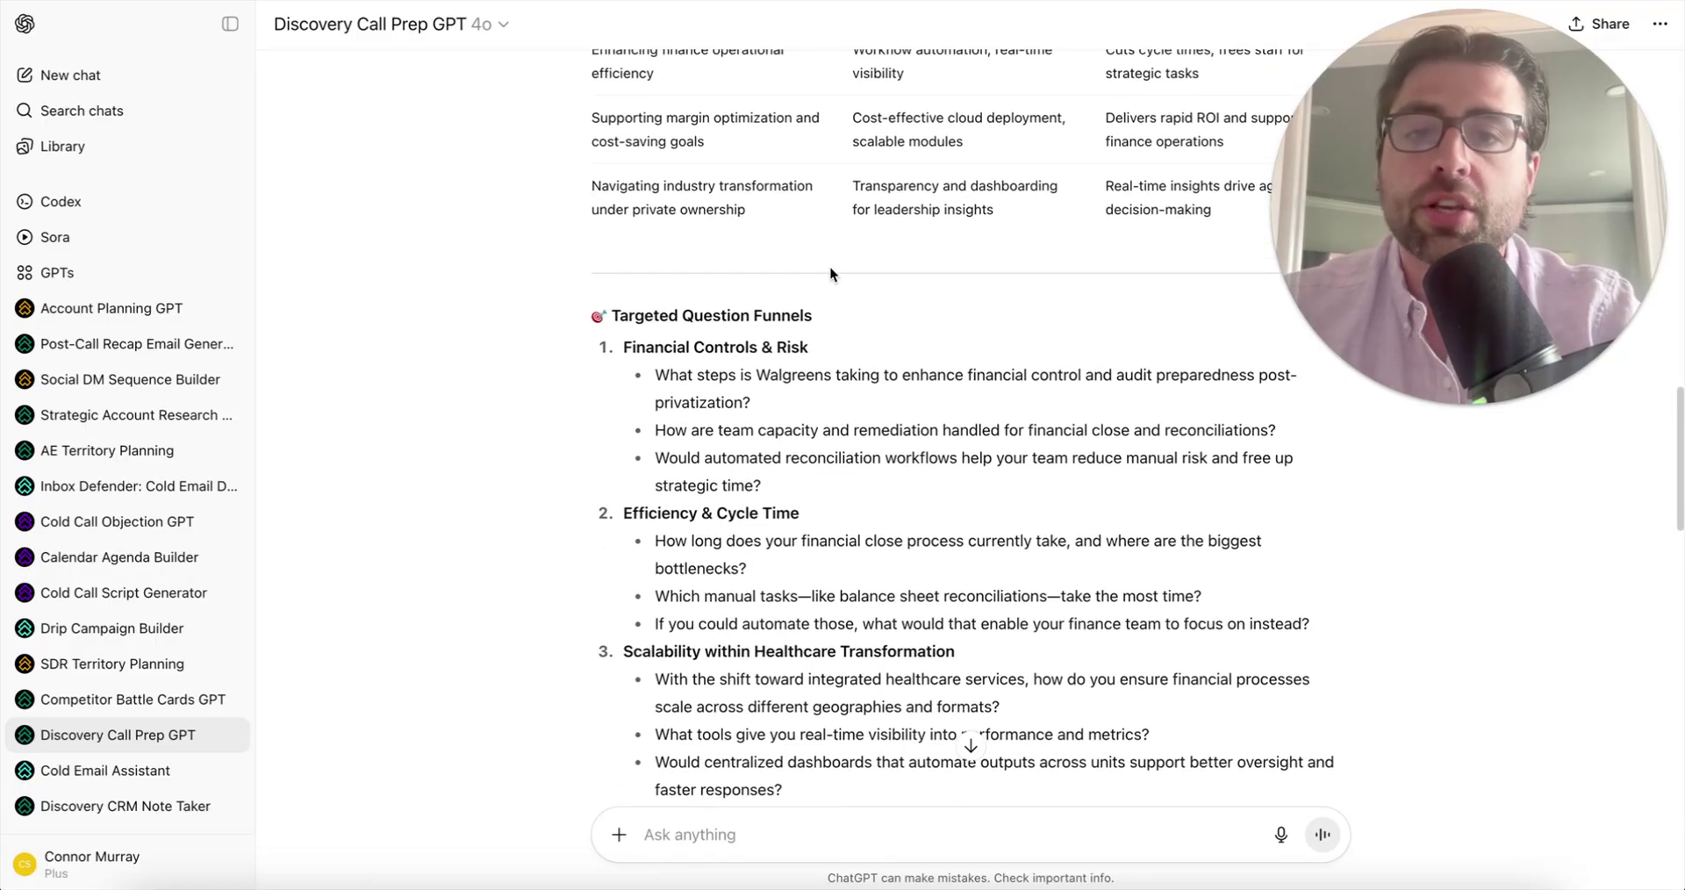
pyautogui.scroll(-1, 663, 481)
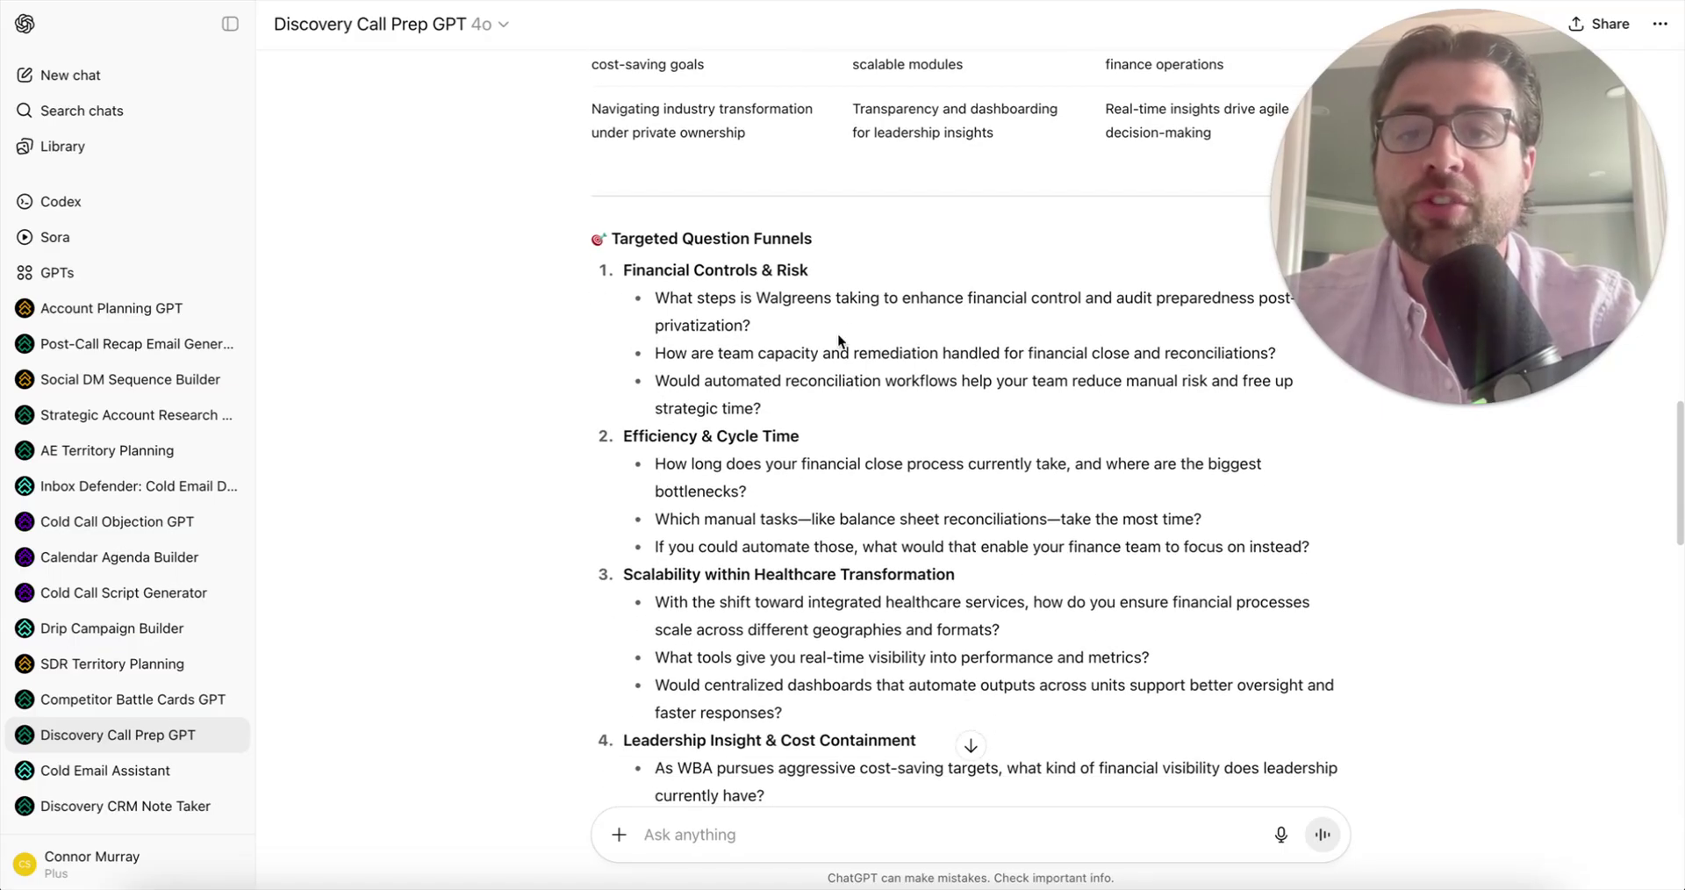
pyautogui.scroll(-1, 853, 492)
pyautogui.scroll(2, 807, 334)
pyautogui.scroll(-1, 679, 421)
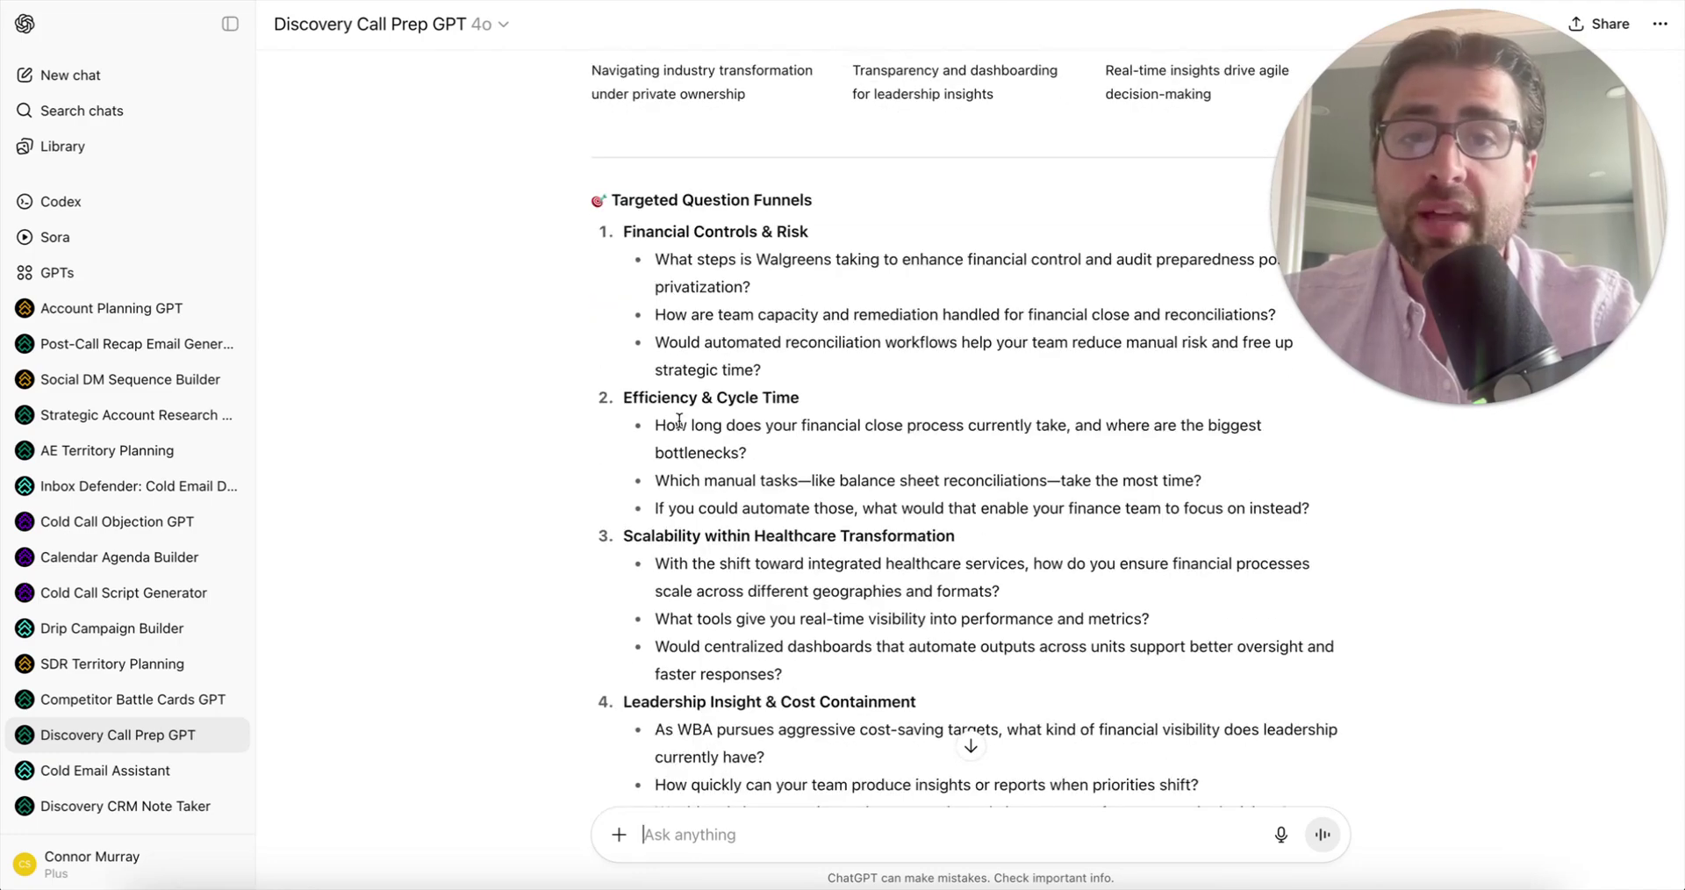
pyautogui.scroll(4, 679, 422)
pyautogui.scroll(-4, 908, 438)
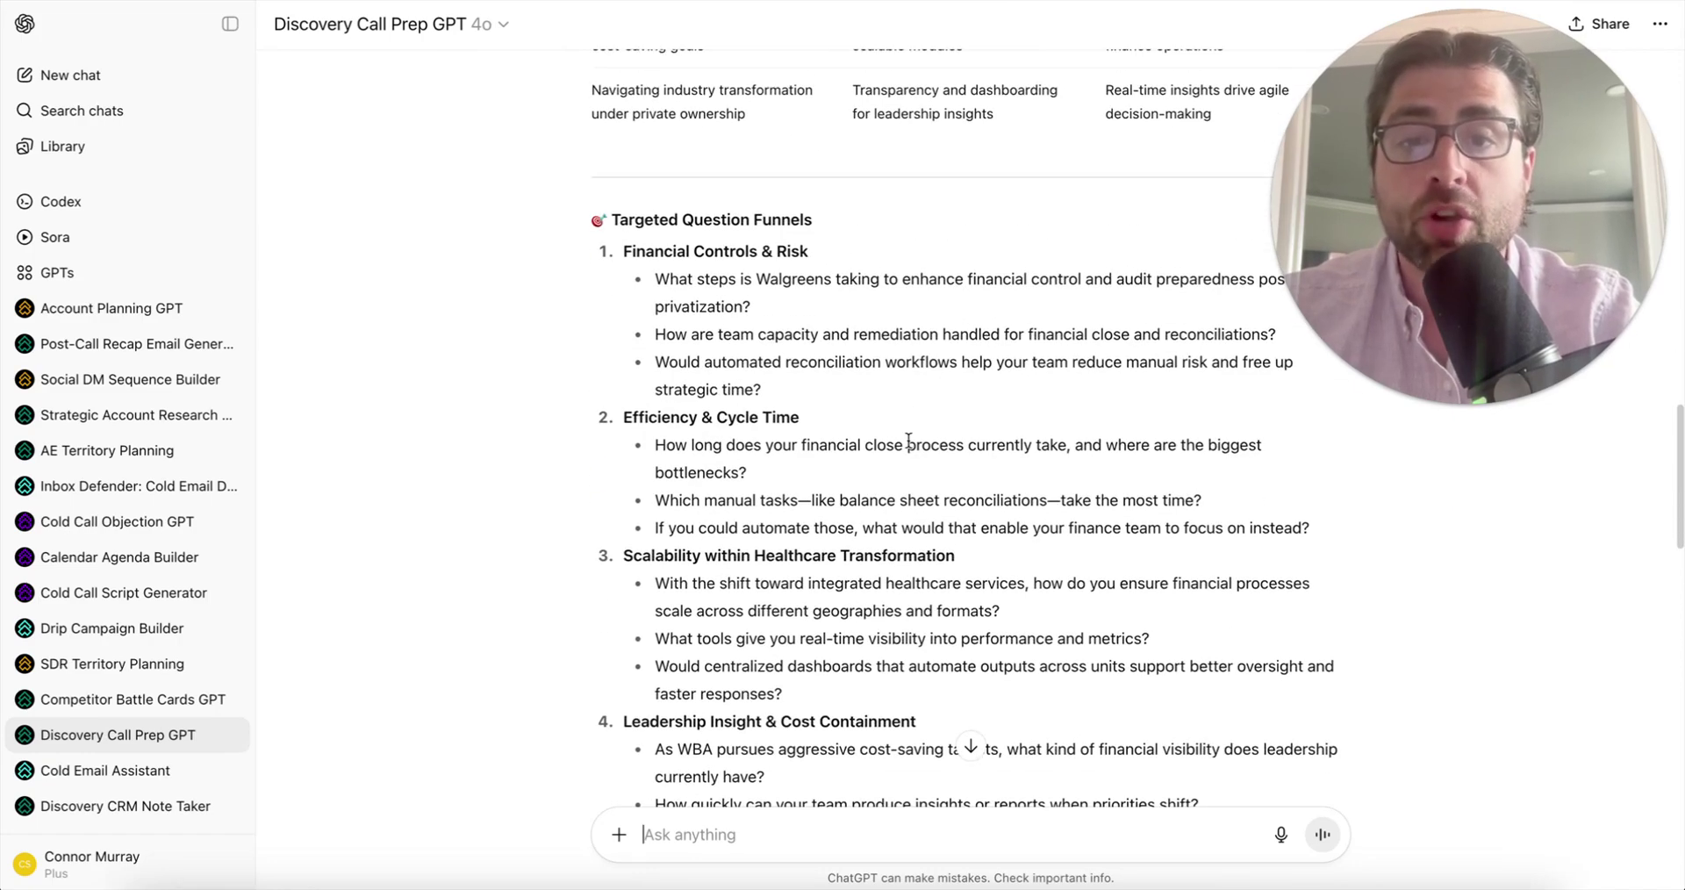
pyautogui.scroll(-1, 908, 439)
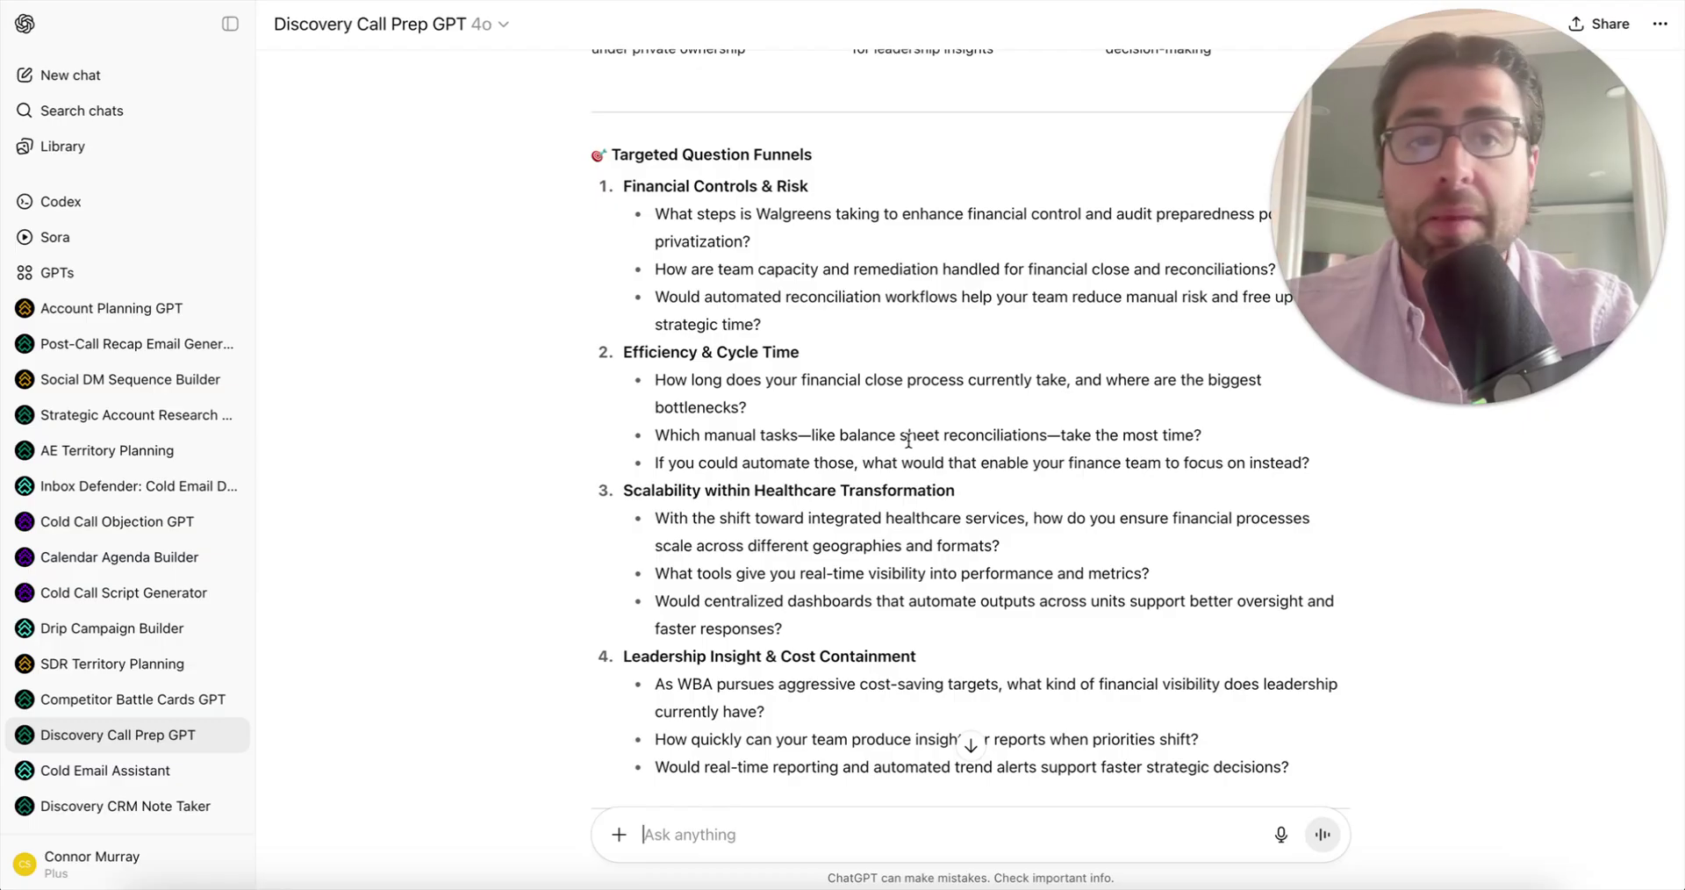
pyautogui.scroll(-1, 909, 440)
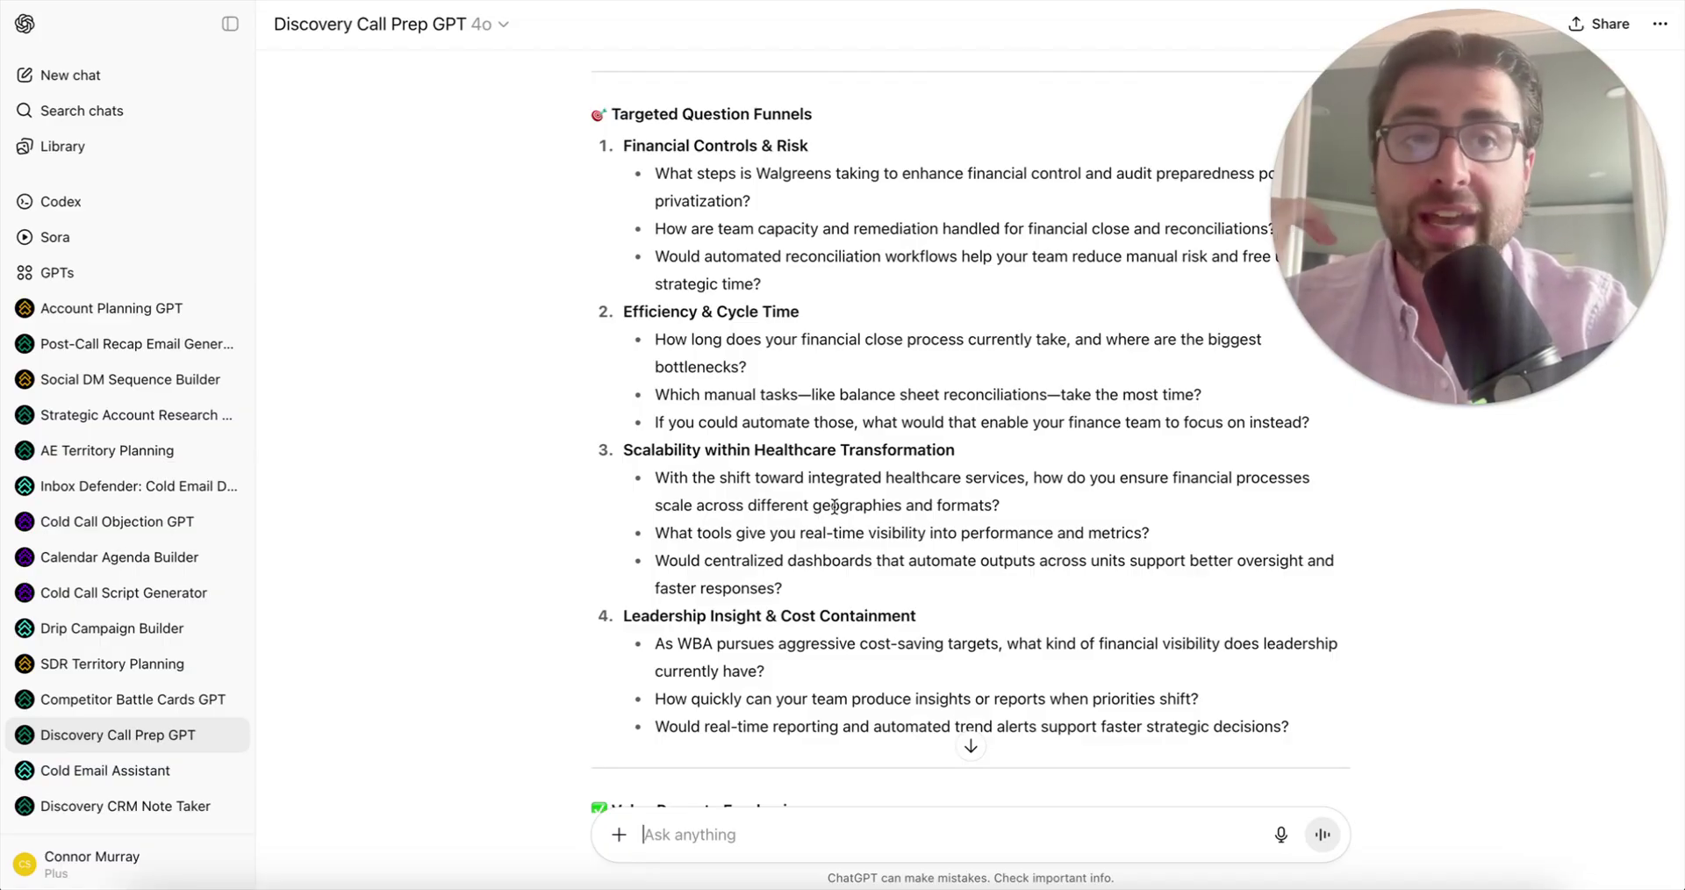
pyautogui.scroll(-5, 876, 328)
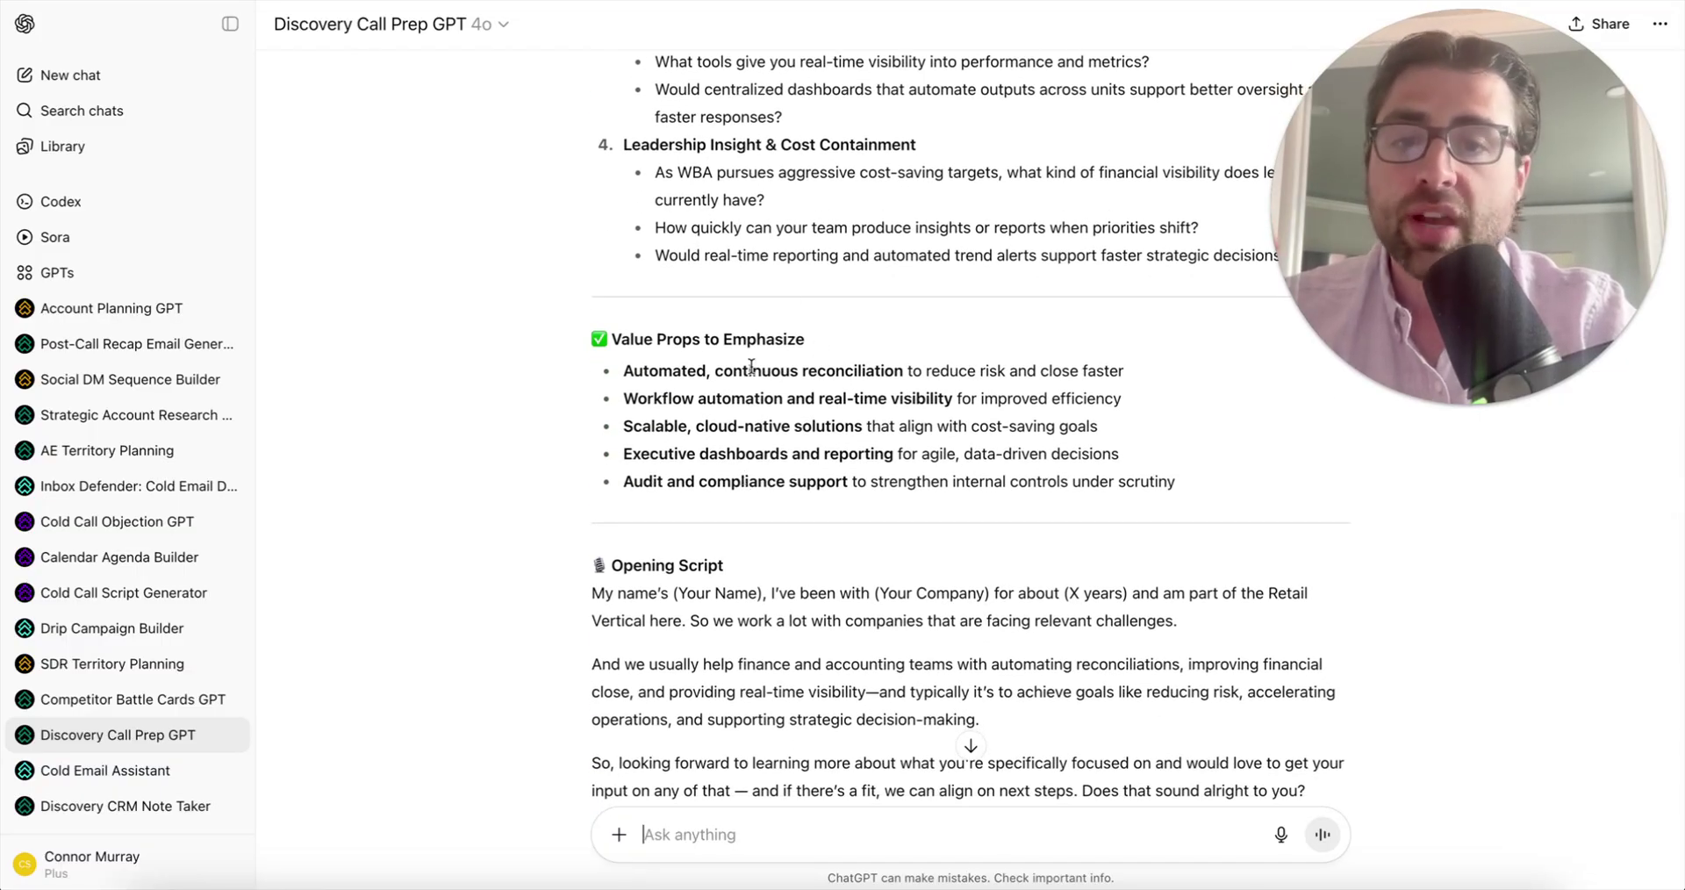
# - Scroll through the Walgreens brief's Value Props and Opening Script sections
pyautogui.scroll(-1, 746, 502)
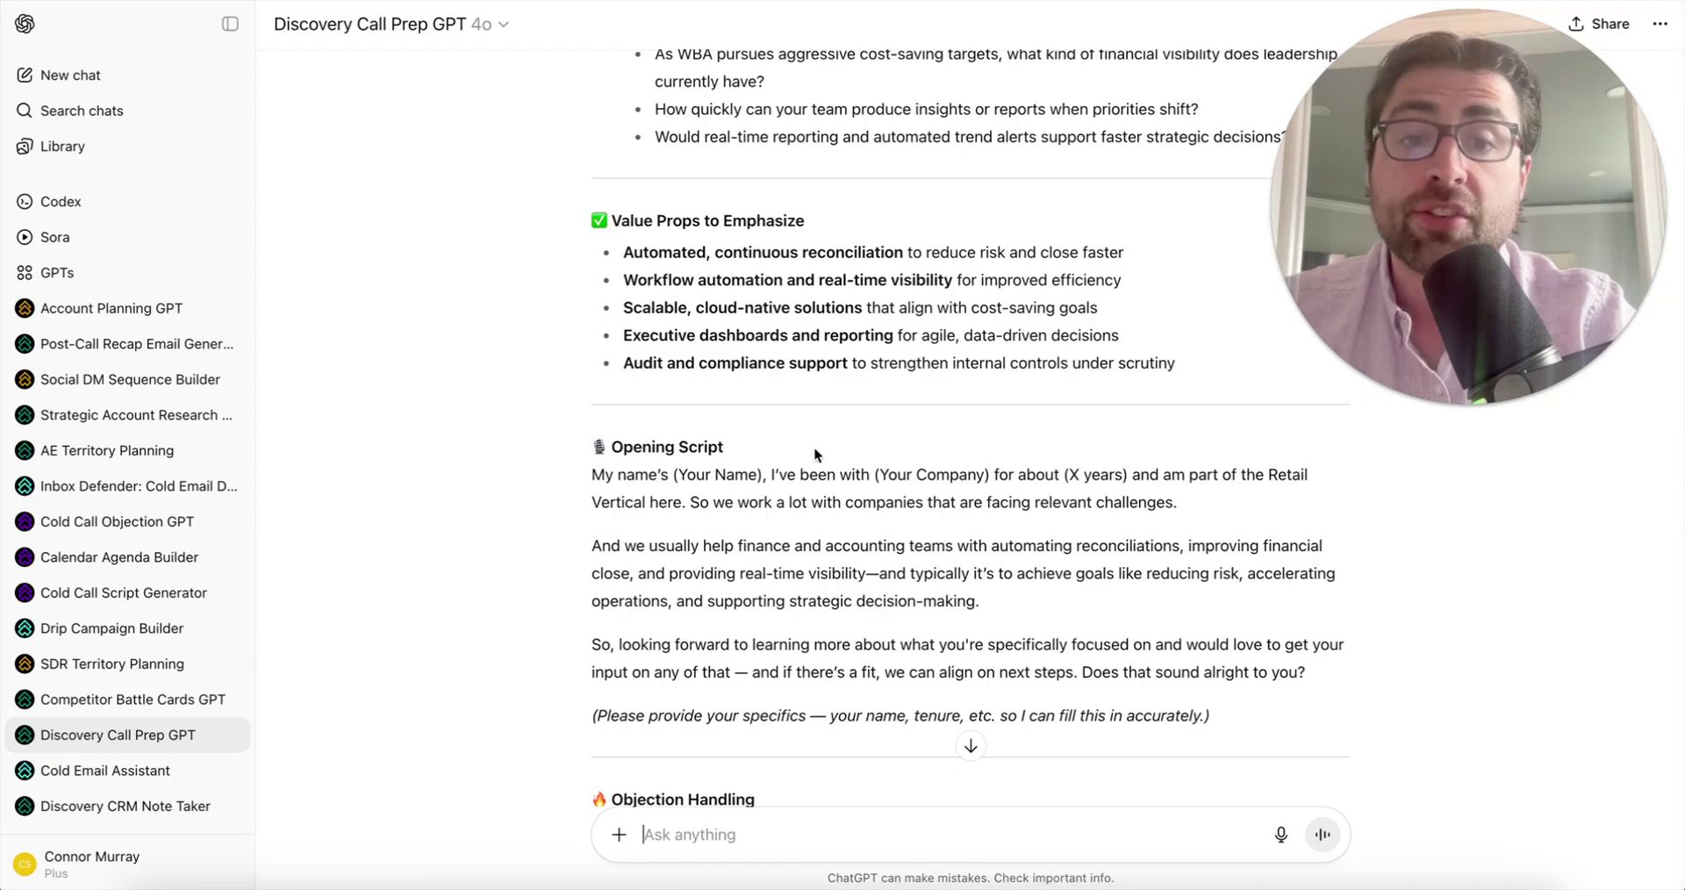
pyautogui.scroll(-1, 759, 493)
pyautogui.scroll(1, 774, 483)
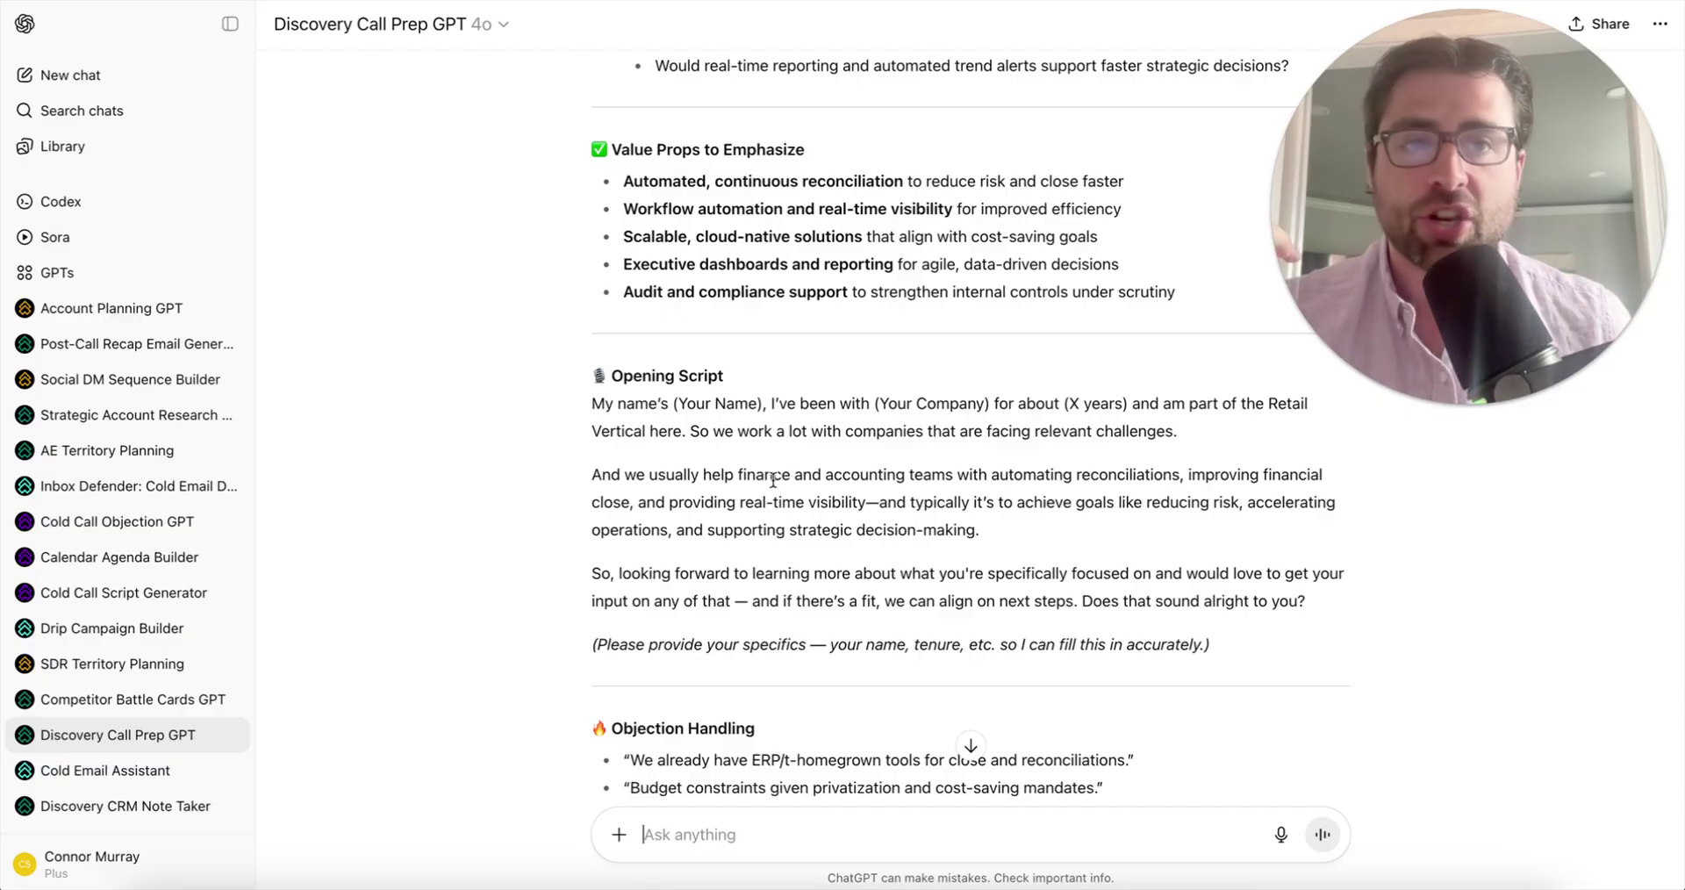
pyautogui.scroll(1, 773, 480)
pyautogui.scroll(-1, 778, 474)
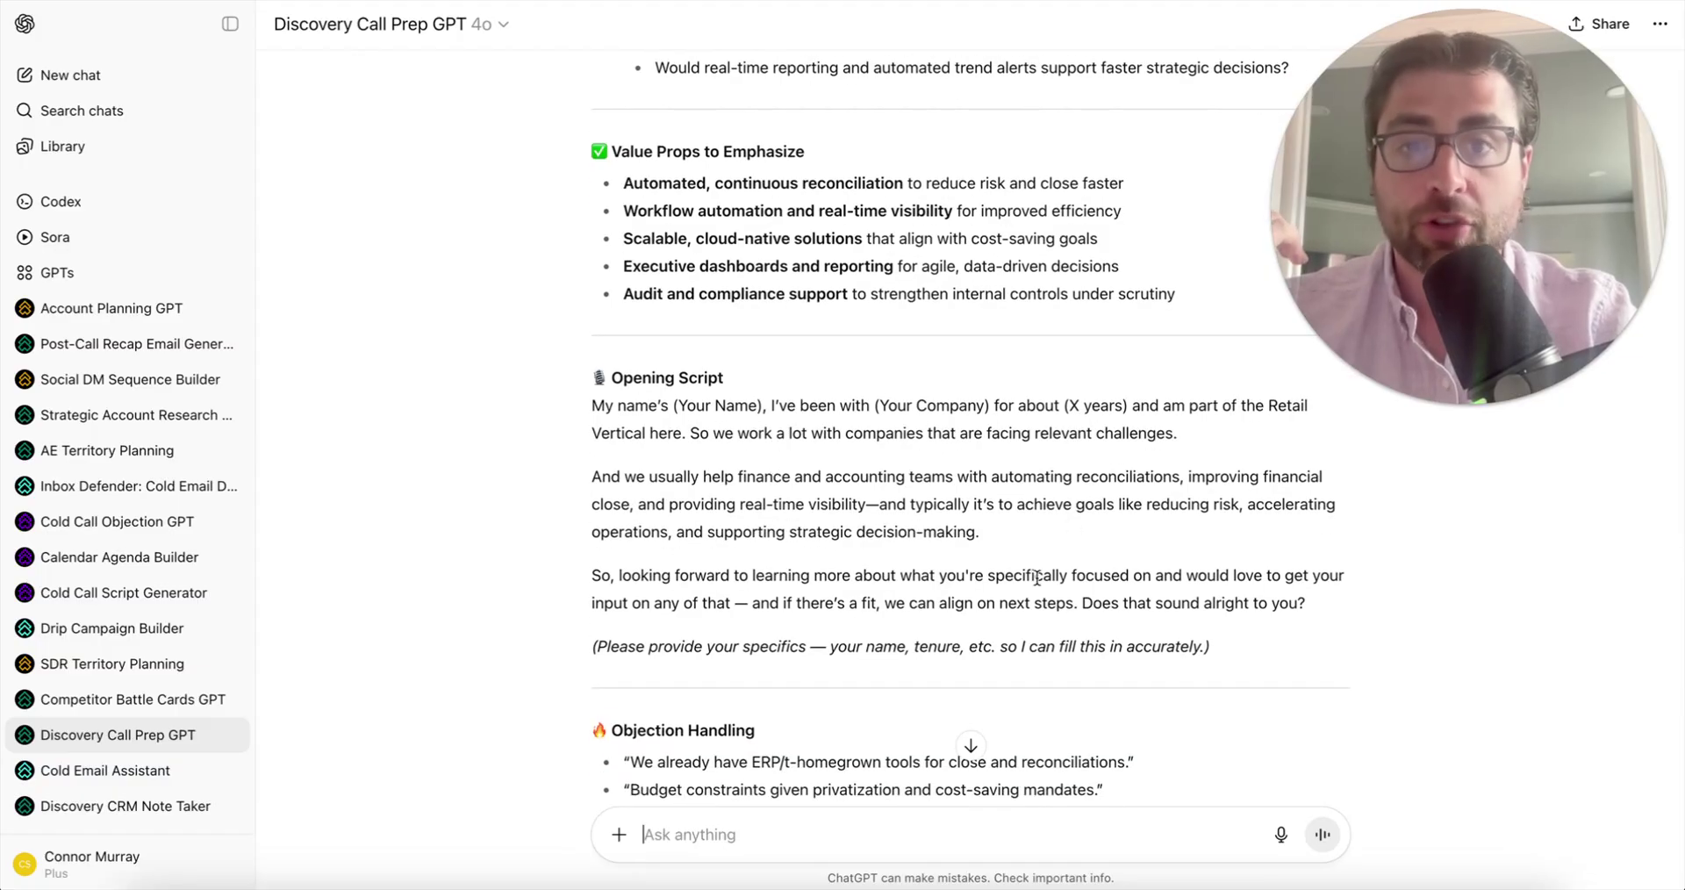
pyautogui.scroll(-3, 1038, 576)
pyautogui.scroll(-1, 903, 583)
pyautogui.scroll(-1, 903, 583)
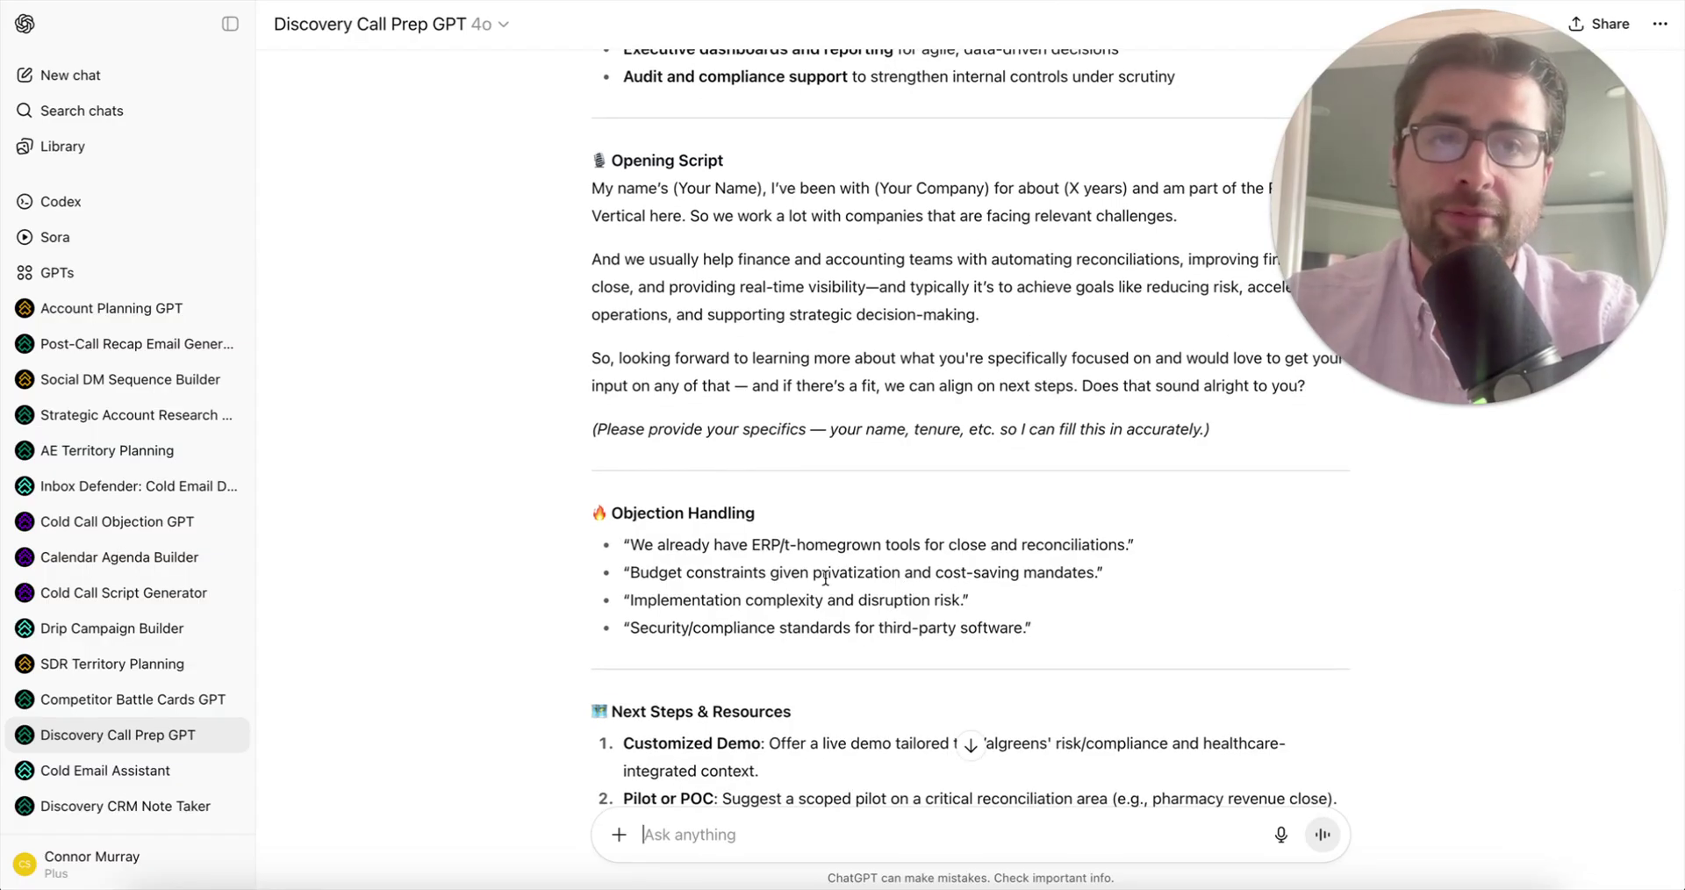
pyautogui.scroll(-1, 825, 579)
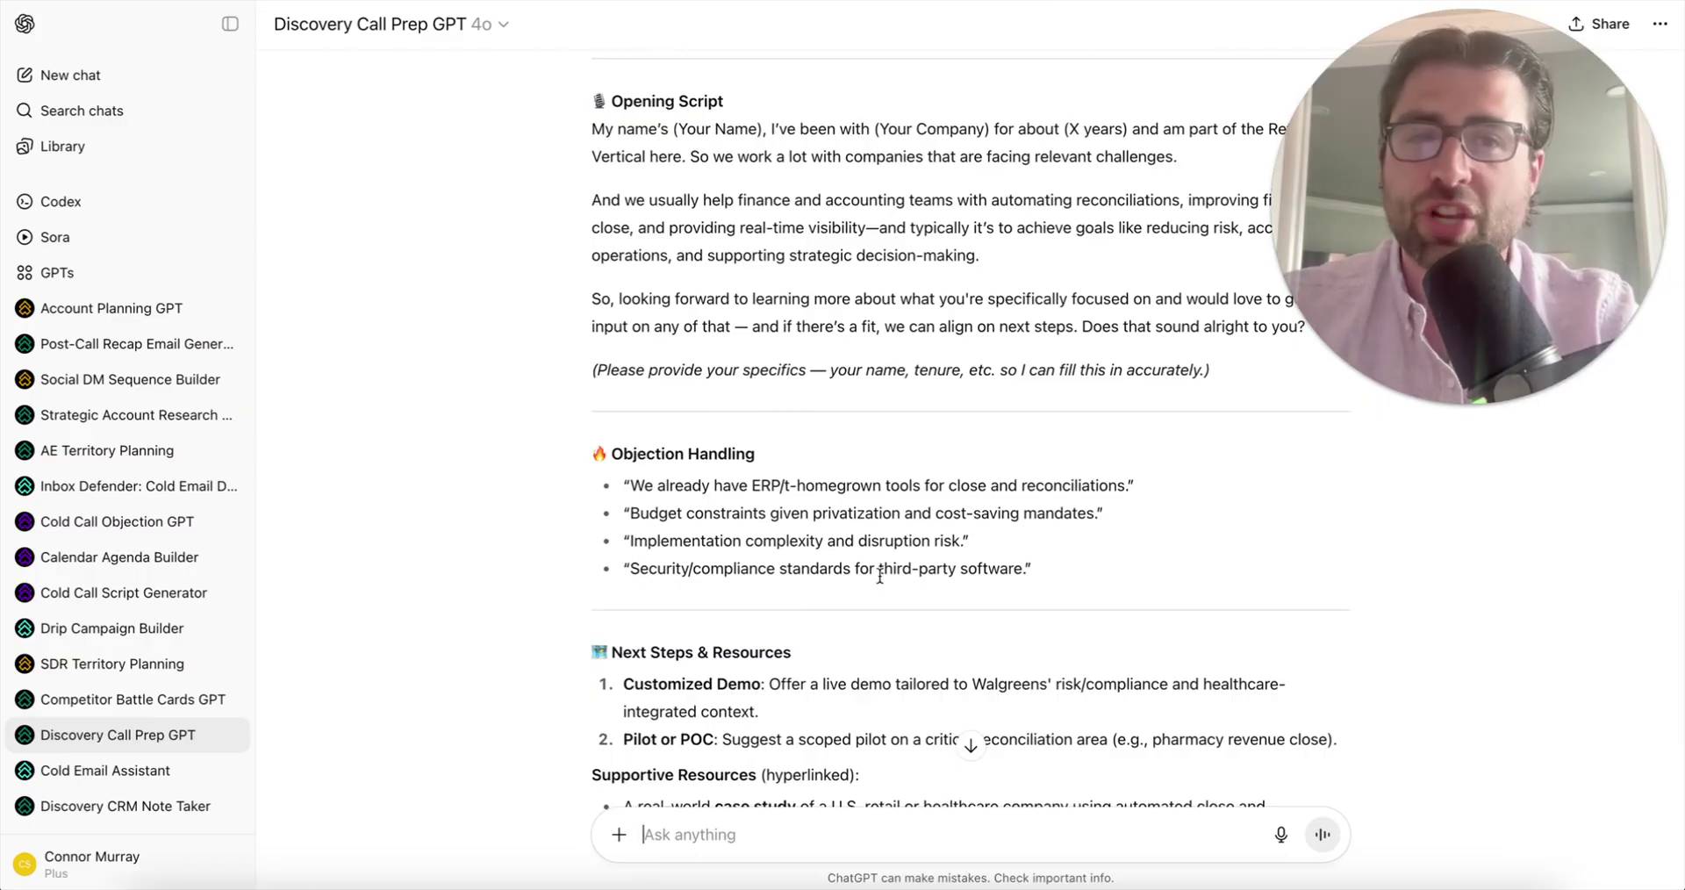
pyautogui.scroll(-1, 789, 549)
# - Select the four Objection Handling bullets, then read down to Next Steps
pyautogui.moveTo(1034, 507); pyautogui.dragTo(624, 422)
pyautogui.scroll(-3, 624, 423)
pyautogui.scroll(-1, 825, 424)
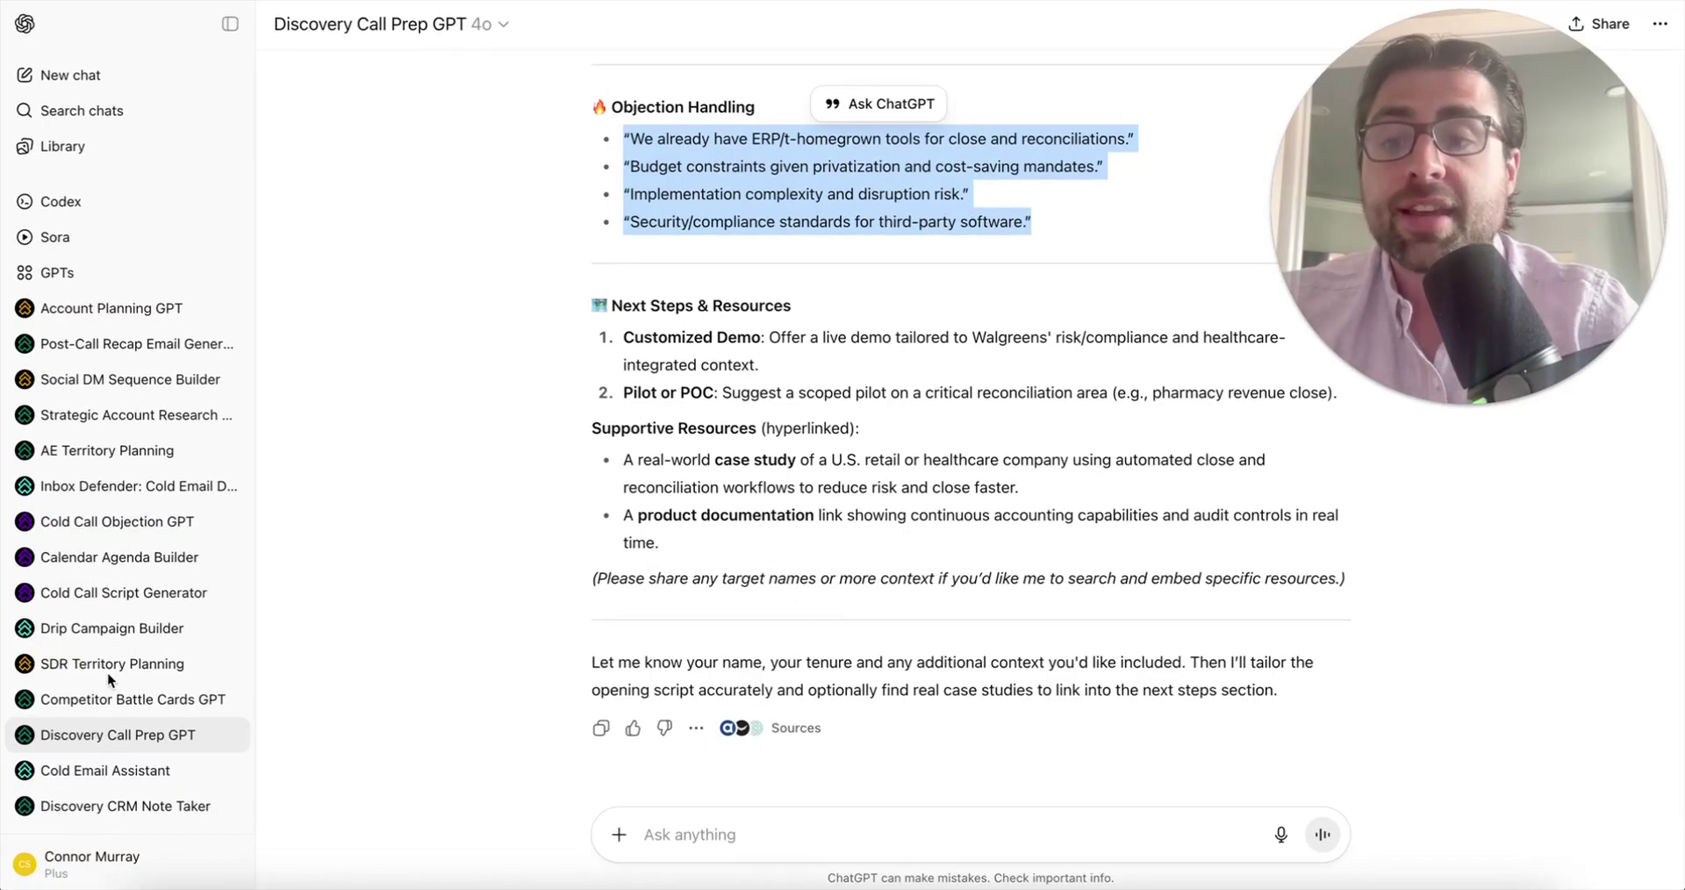
pyautogui.scroll(-1, 105, 711)
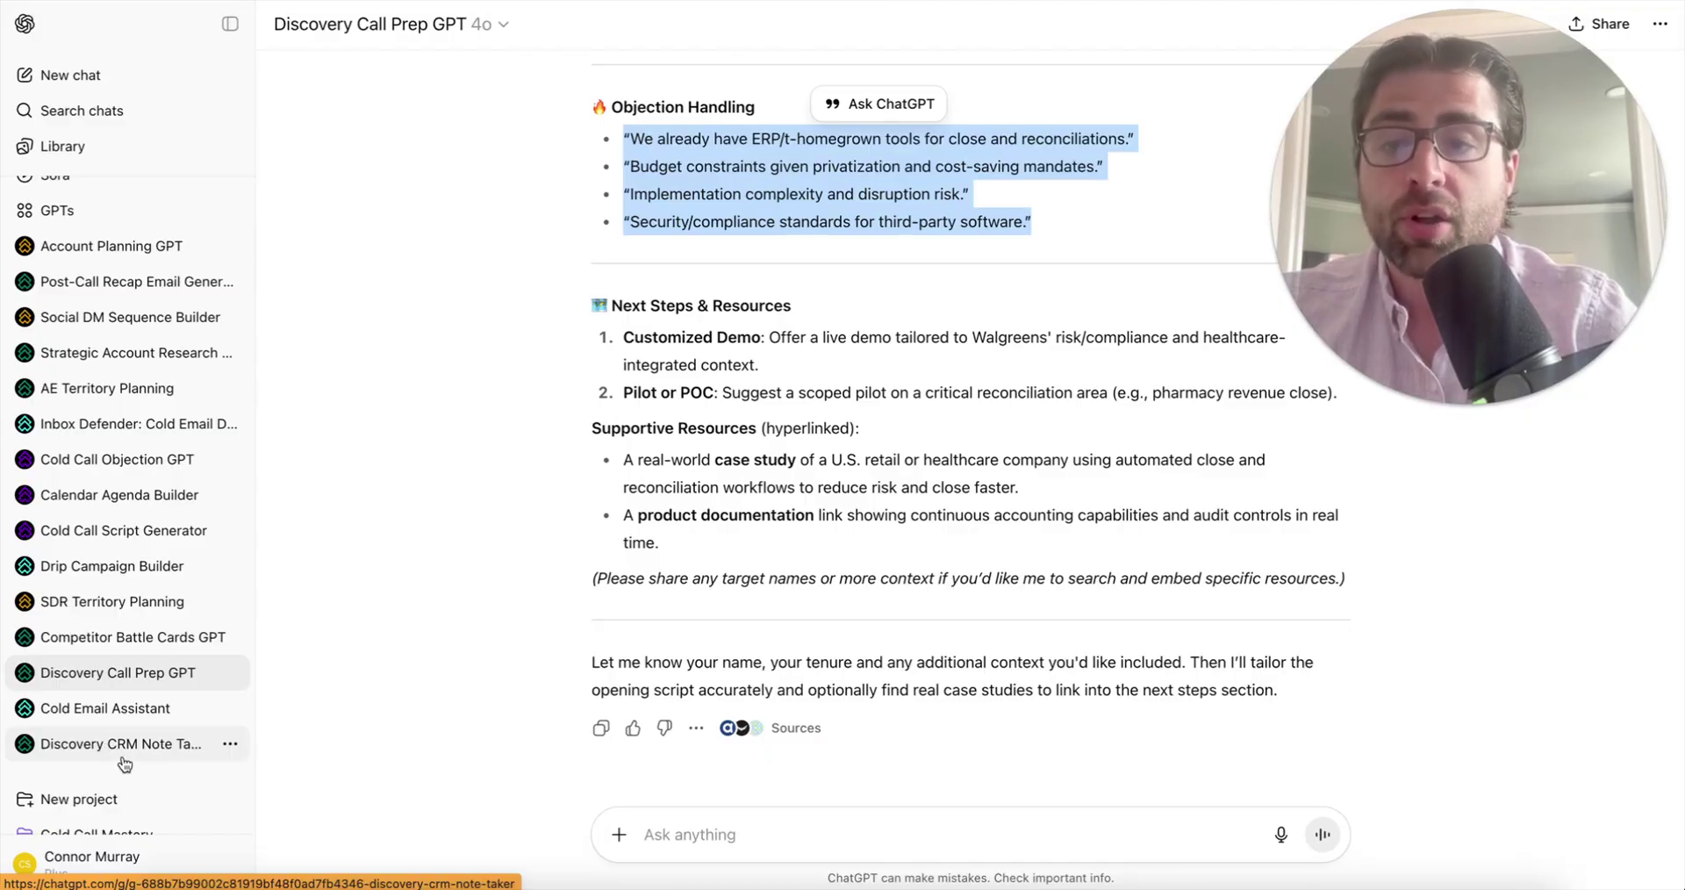
# - Paste the discovery call transcript into Discovery CRM Note Taker's 'Analyze Discovery Call' starter and send it
pyautogui.click(107, 746)
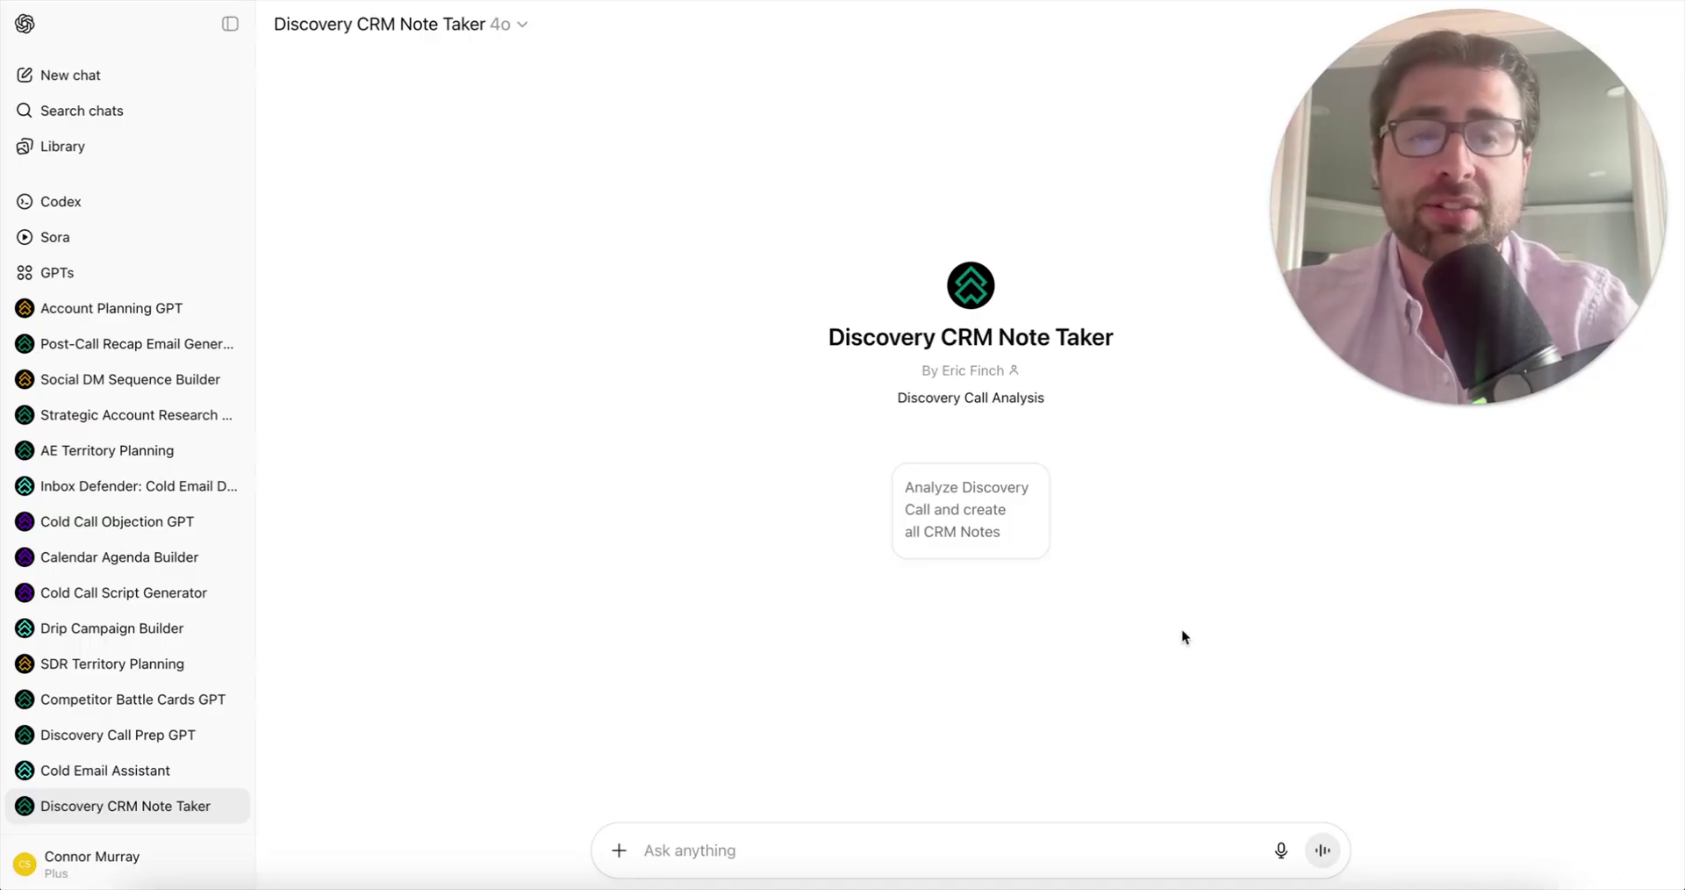
pyautogui.click(985, 513)
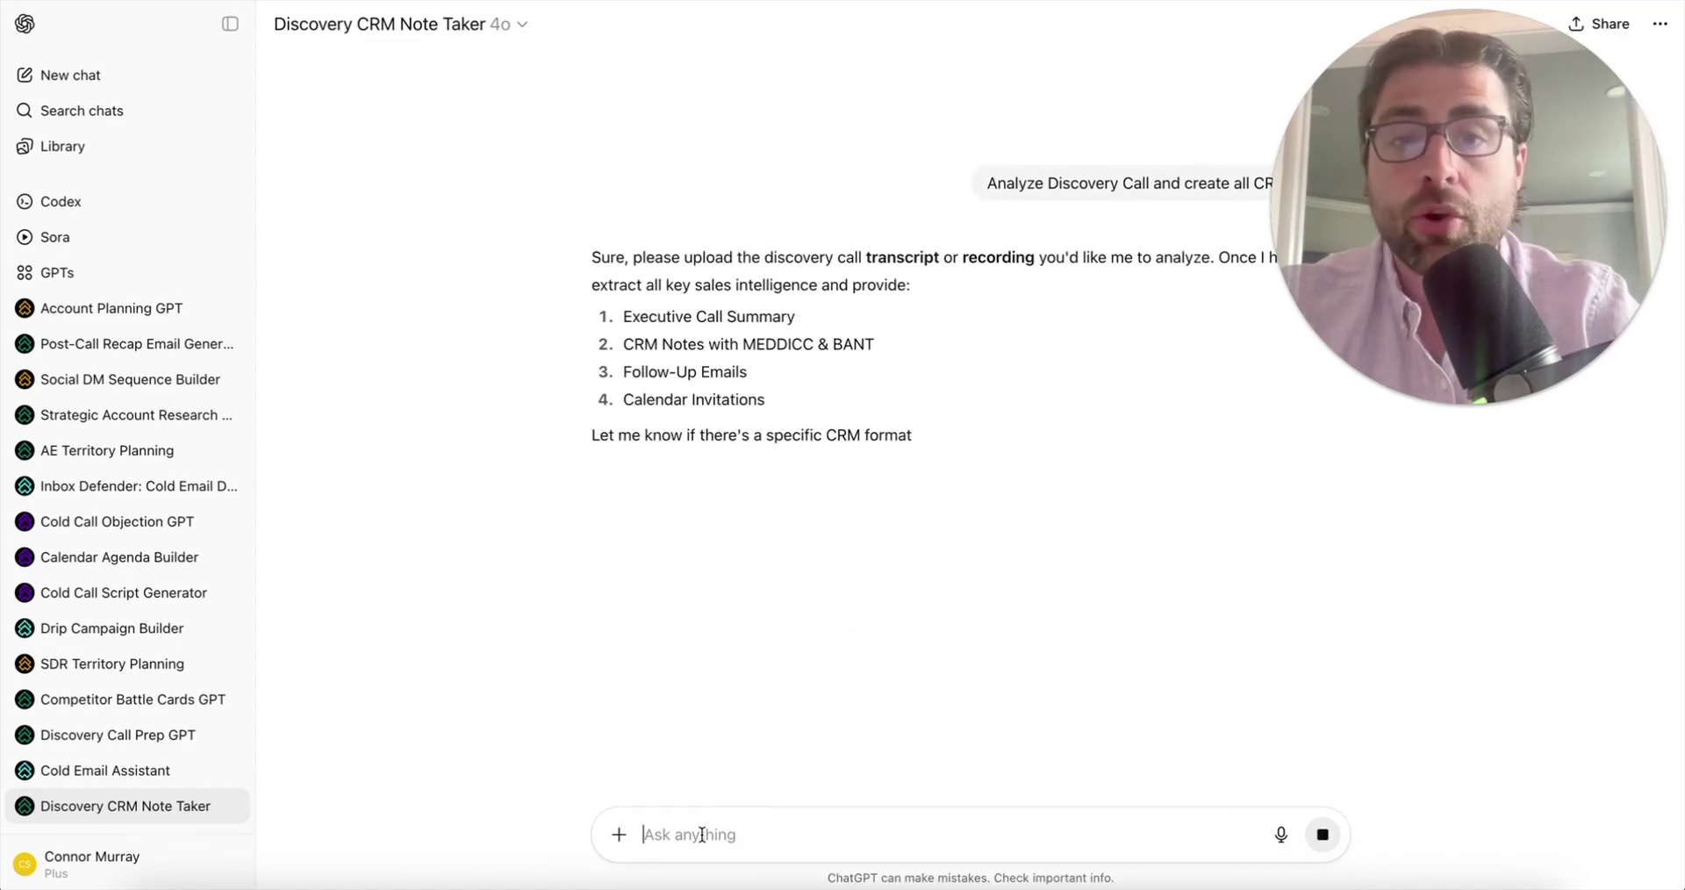
pyautogui.hotkey('ctrl', 'v')
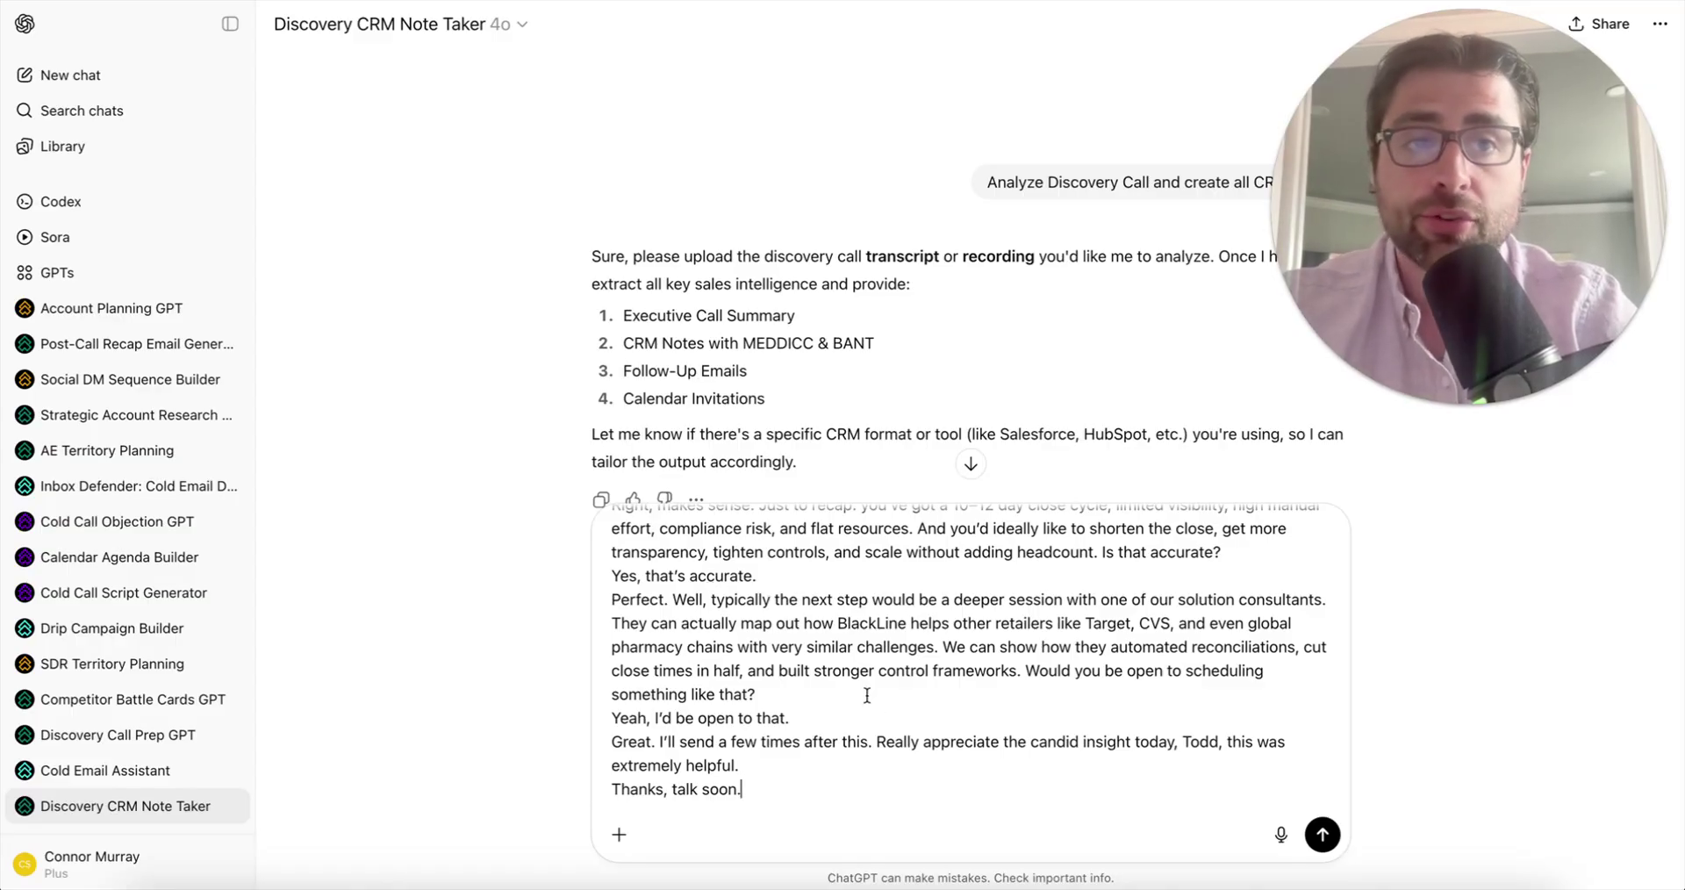
pyautogui.press('Return')
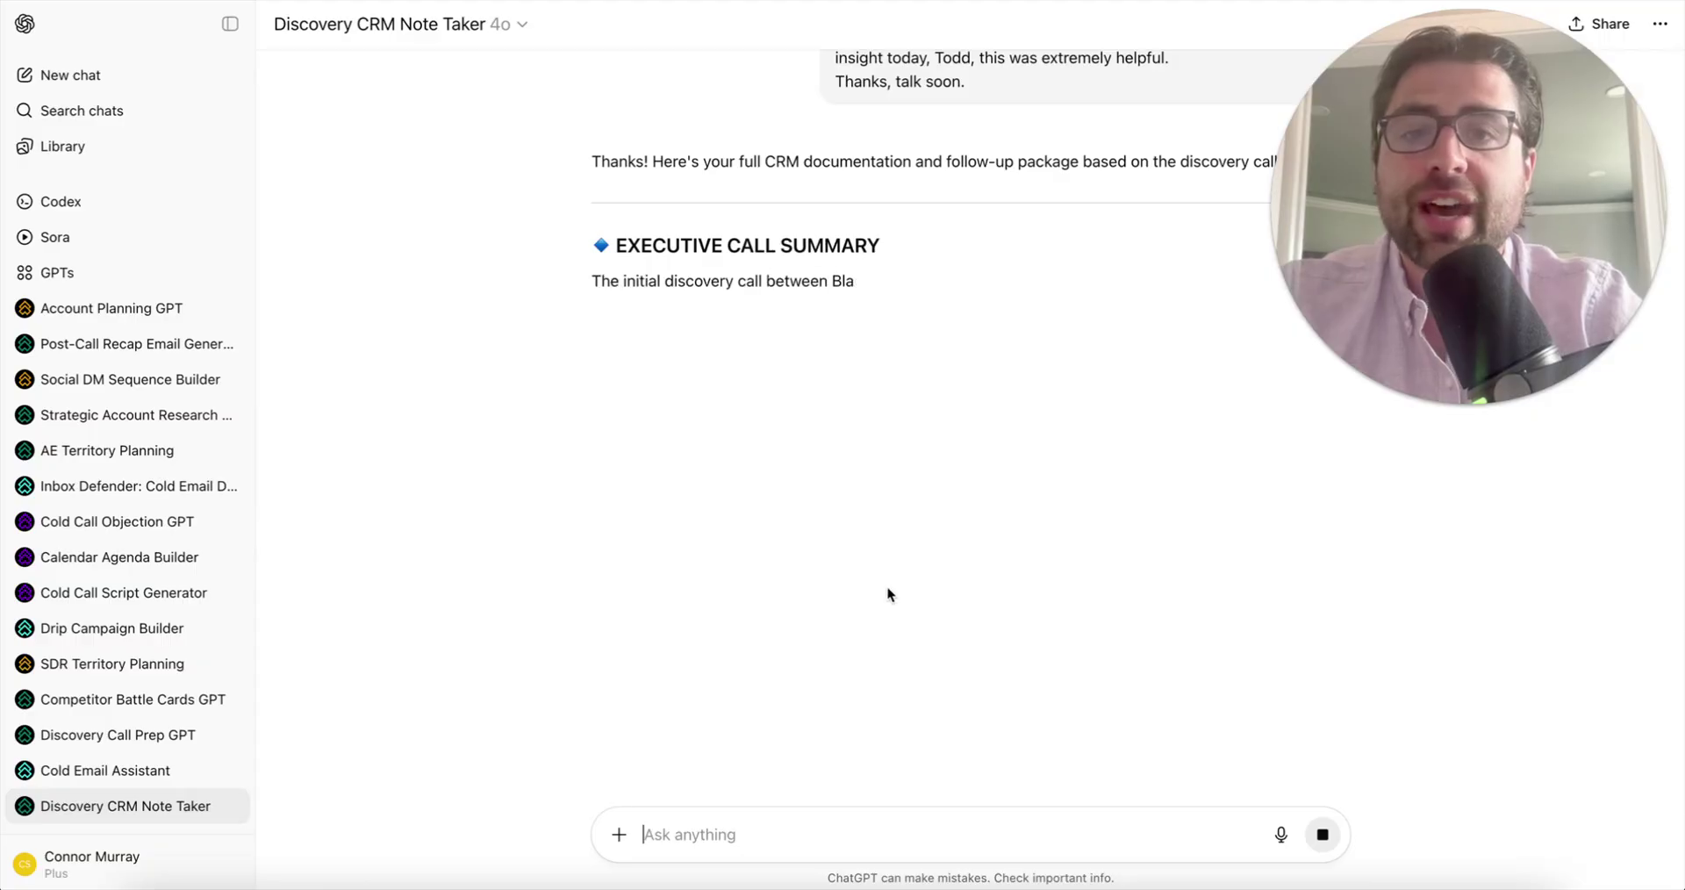
# - Follow the streaming reply through Executive Call Summary, CRM Notes, MEDDICC and BANT Qualification
pyautogui.scroll(1, 887, 588)
pyautogui.scroll(-2, 799, 474)
pyautogui.scroll(-1, 816, 500)
pyautogui.scroll(-2, 846, 436)
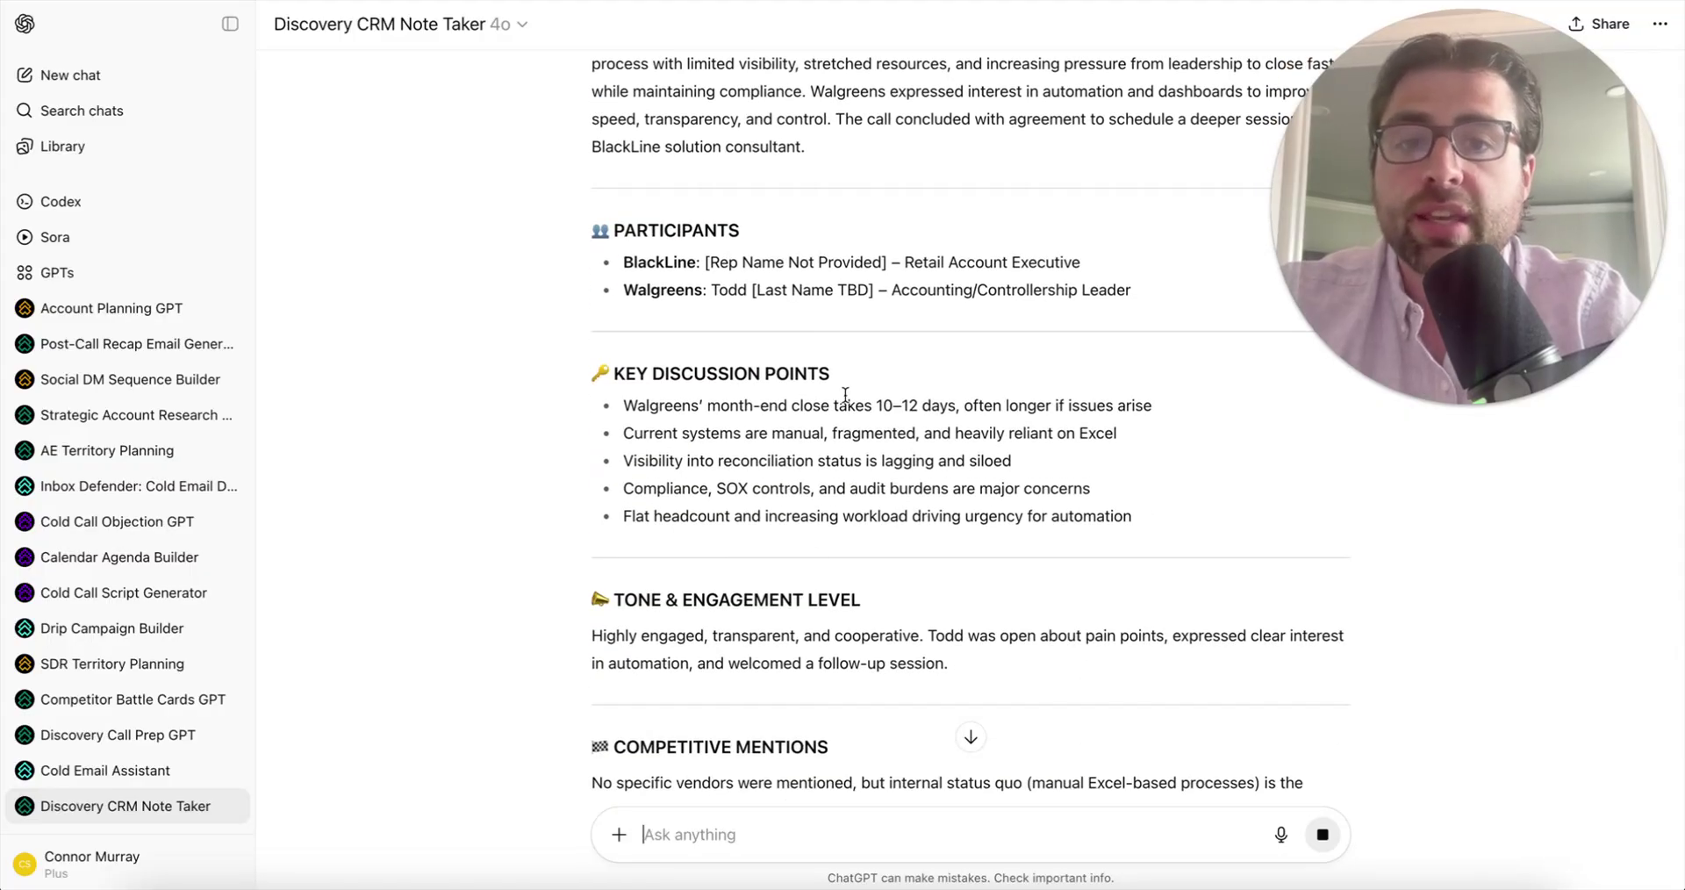
pyautogui.scroll(-1, 775, 481)
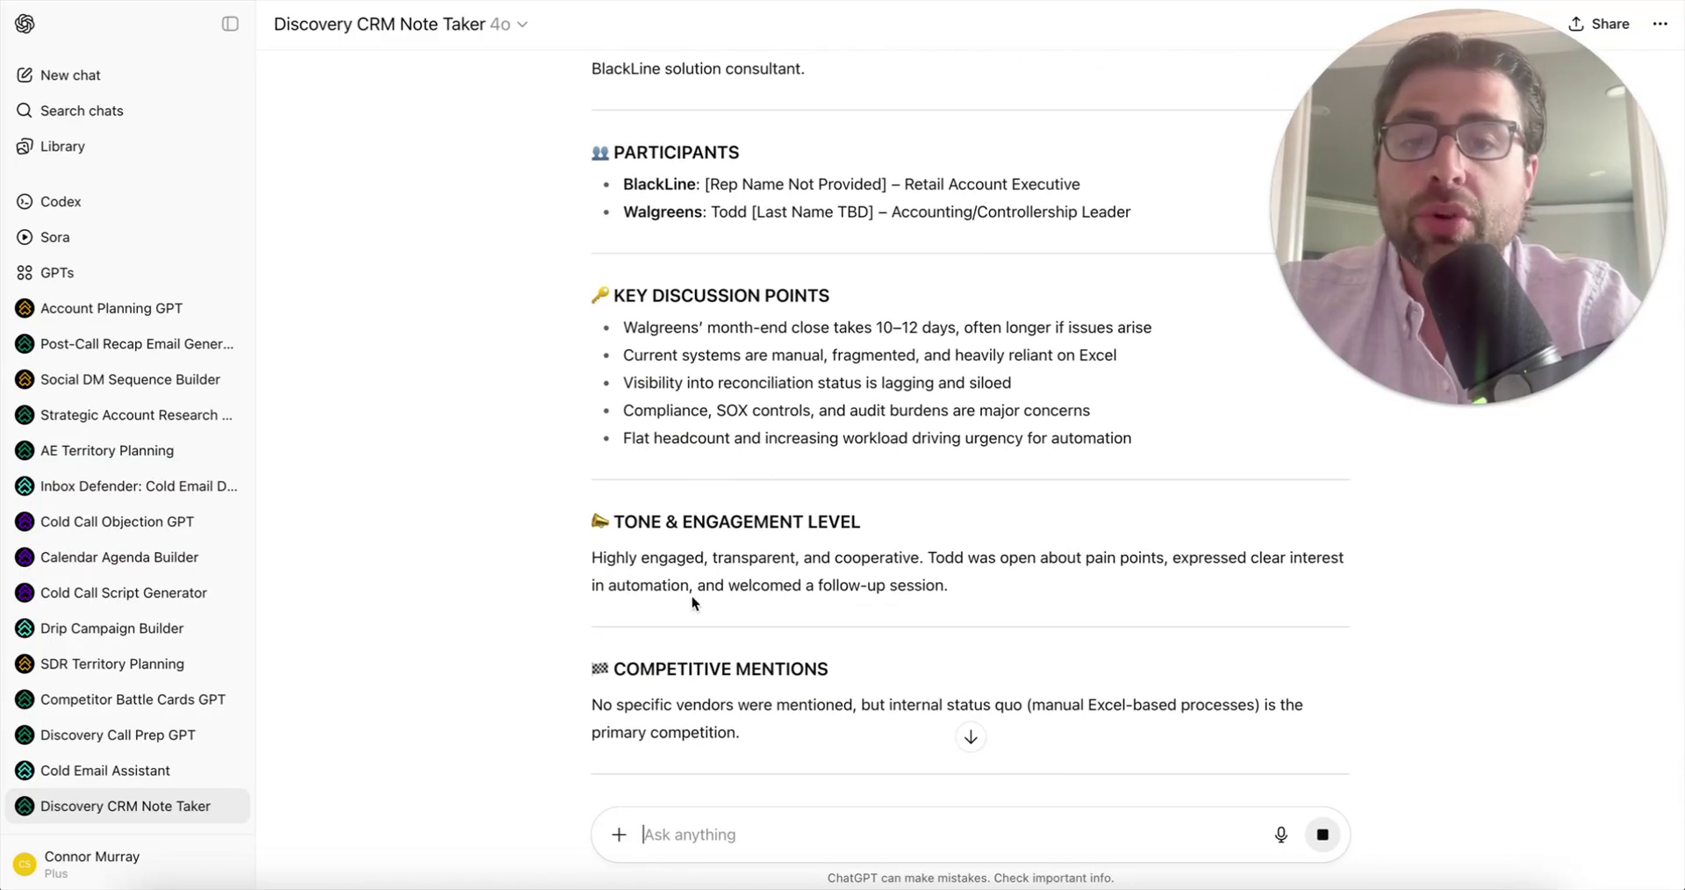
pyautogui.scroll(-2, 692, 597)
pyautogui.scroll(-1, 709, 402)
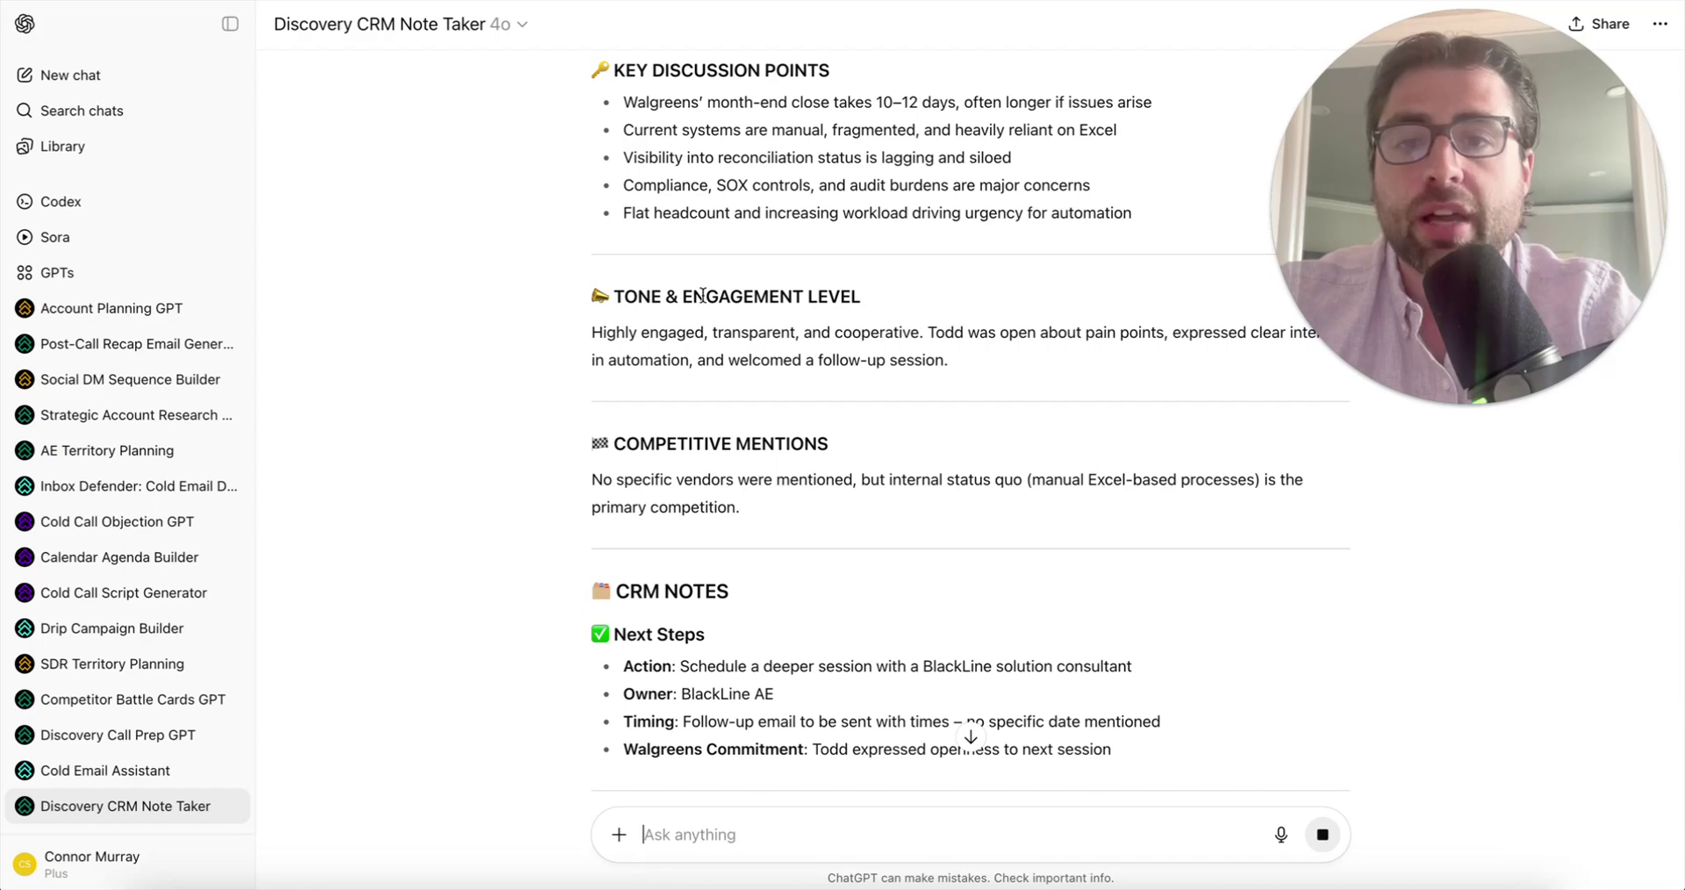
pyautogui.scroll(-2, 693, 369)
pyautogui.scroll(-2, 686, 405)
pyautogui.scroll(-1, 696, 439)
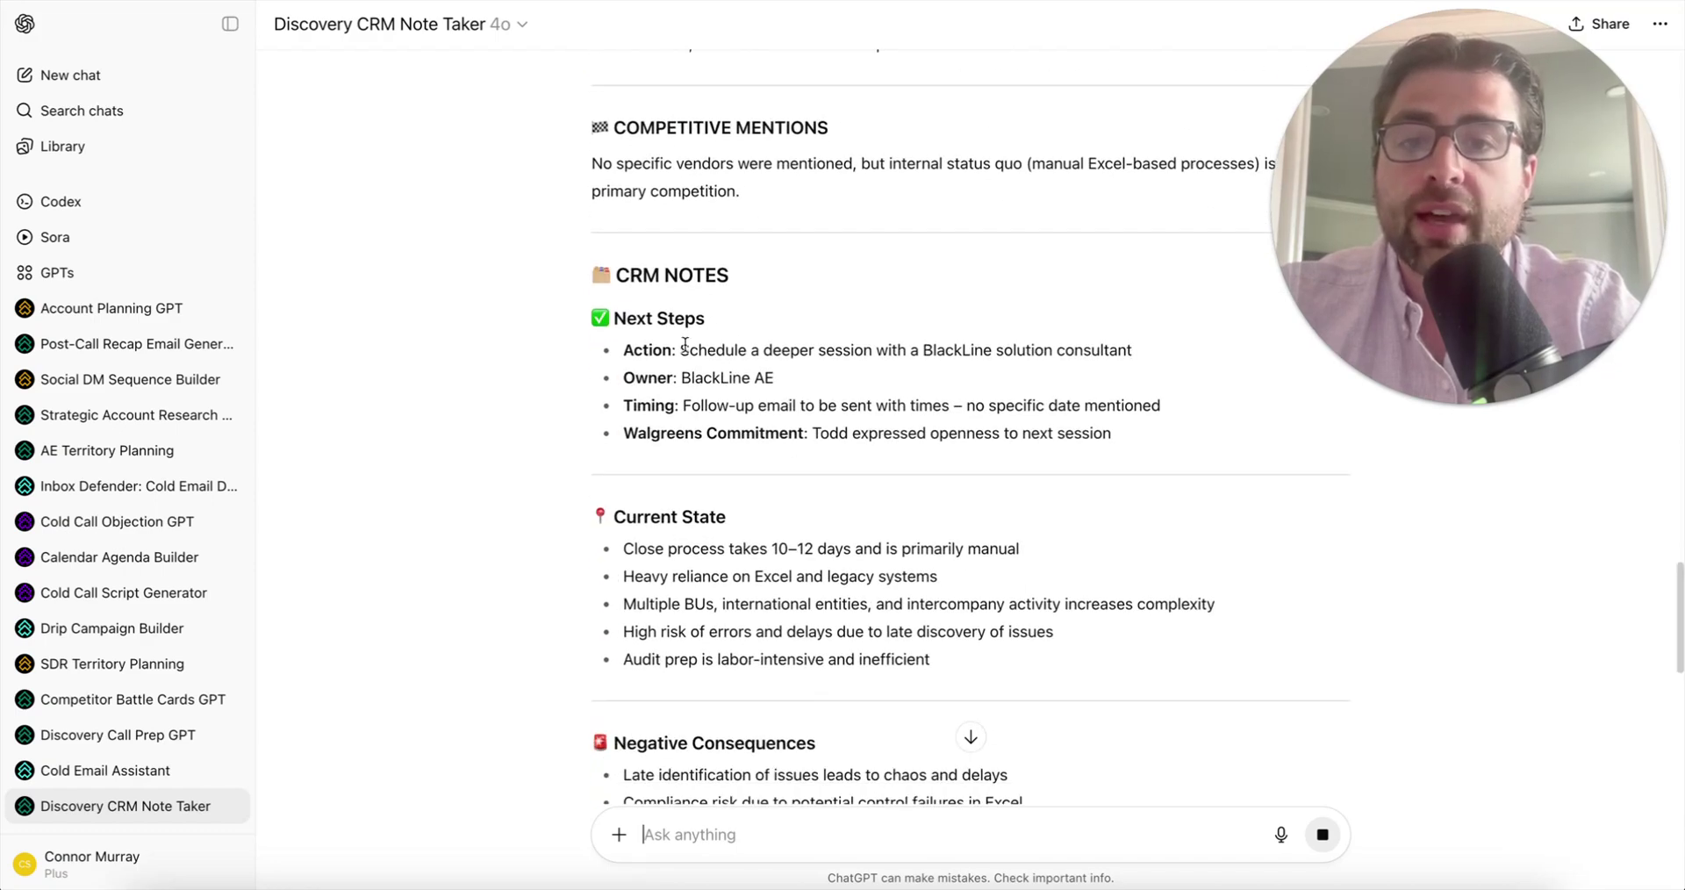
pyautogui.scroll(-3, 781, 386)
pyautogui.scroll(-1, 688, 361)
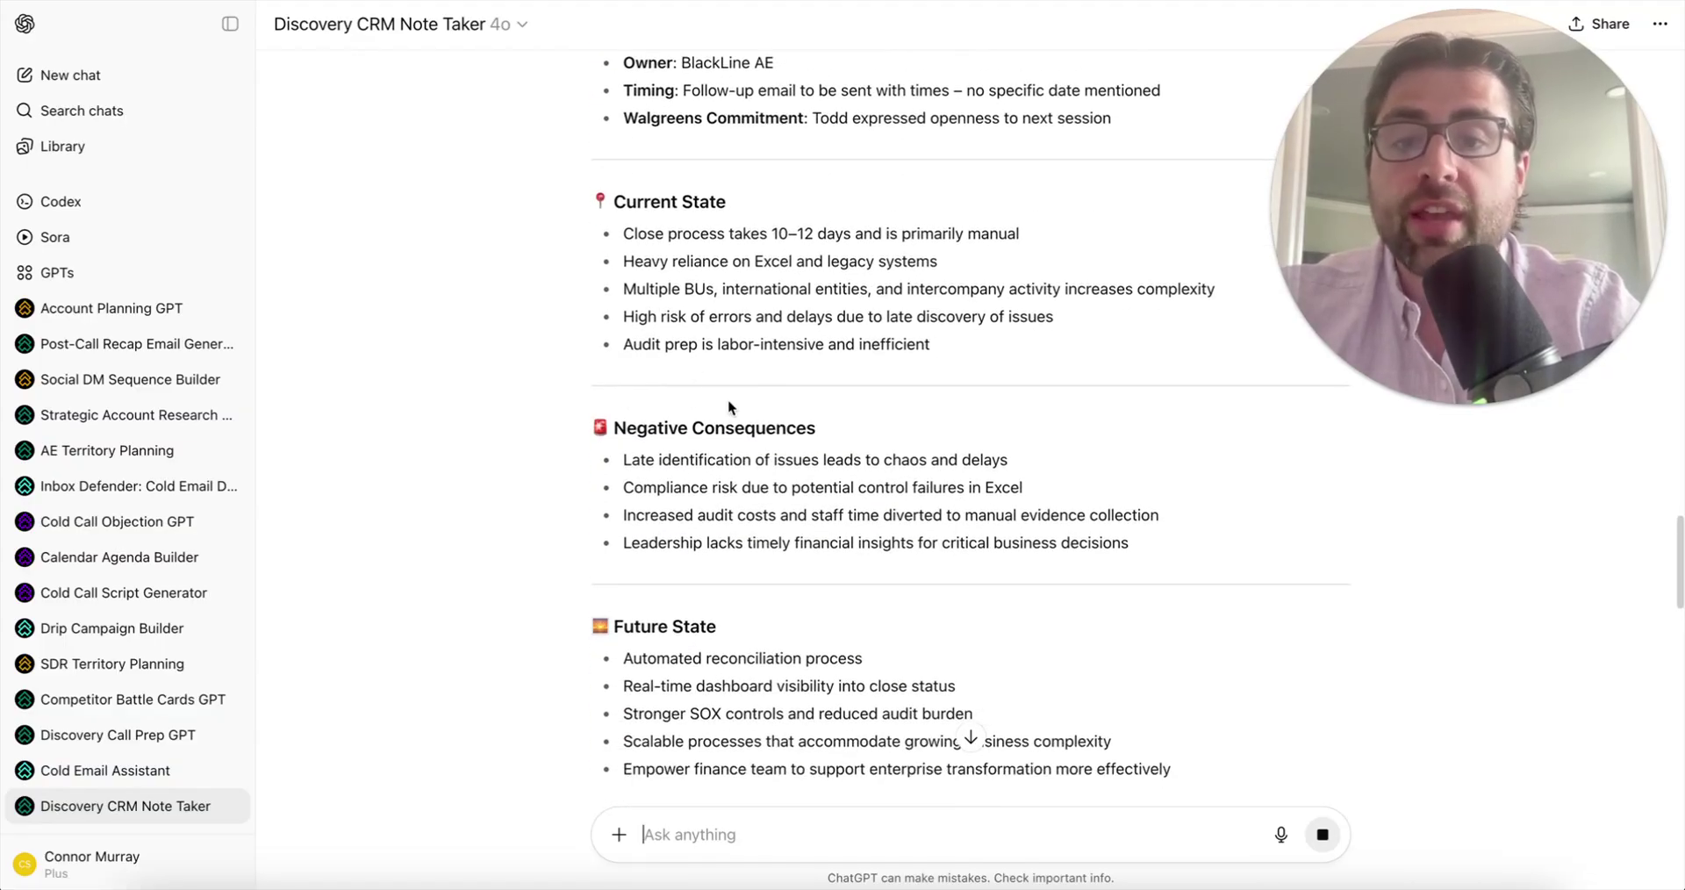
pyautogui.scroll(-2, 768, 464)
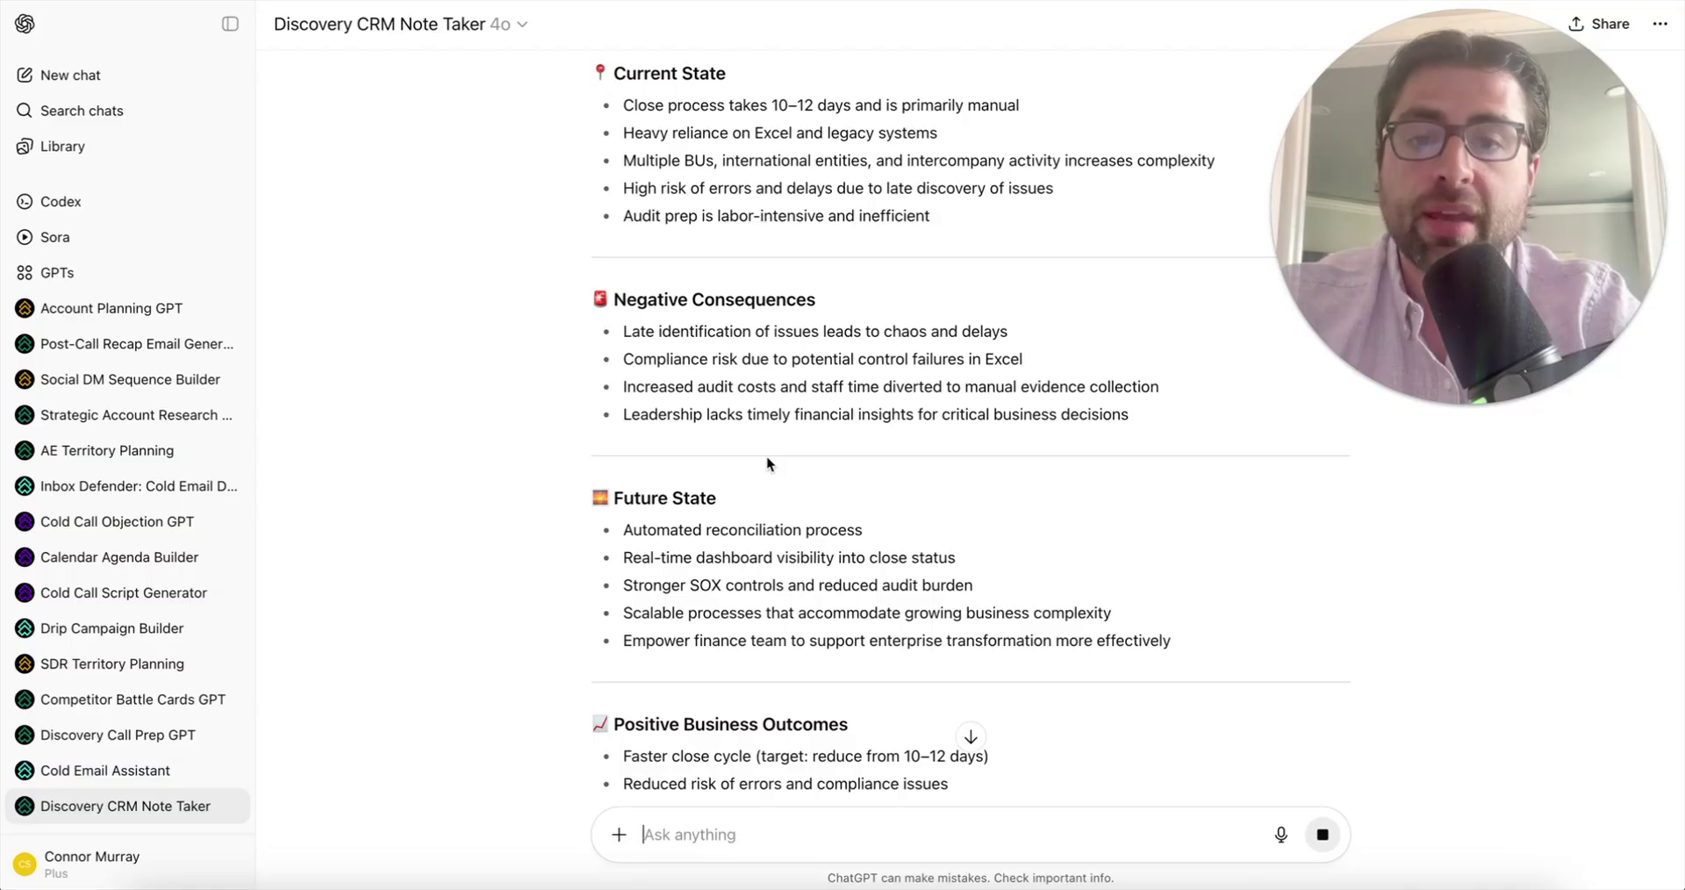
pyautogui.scroll(-2, 767, 456)
pyautogui.scroll(-3, 768, 456)
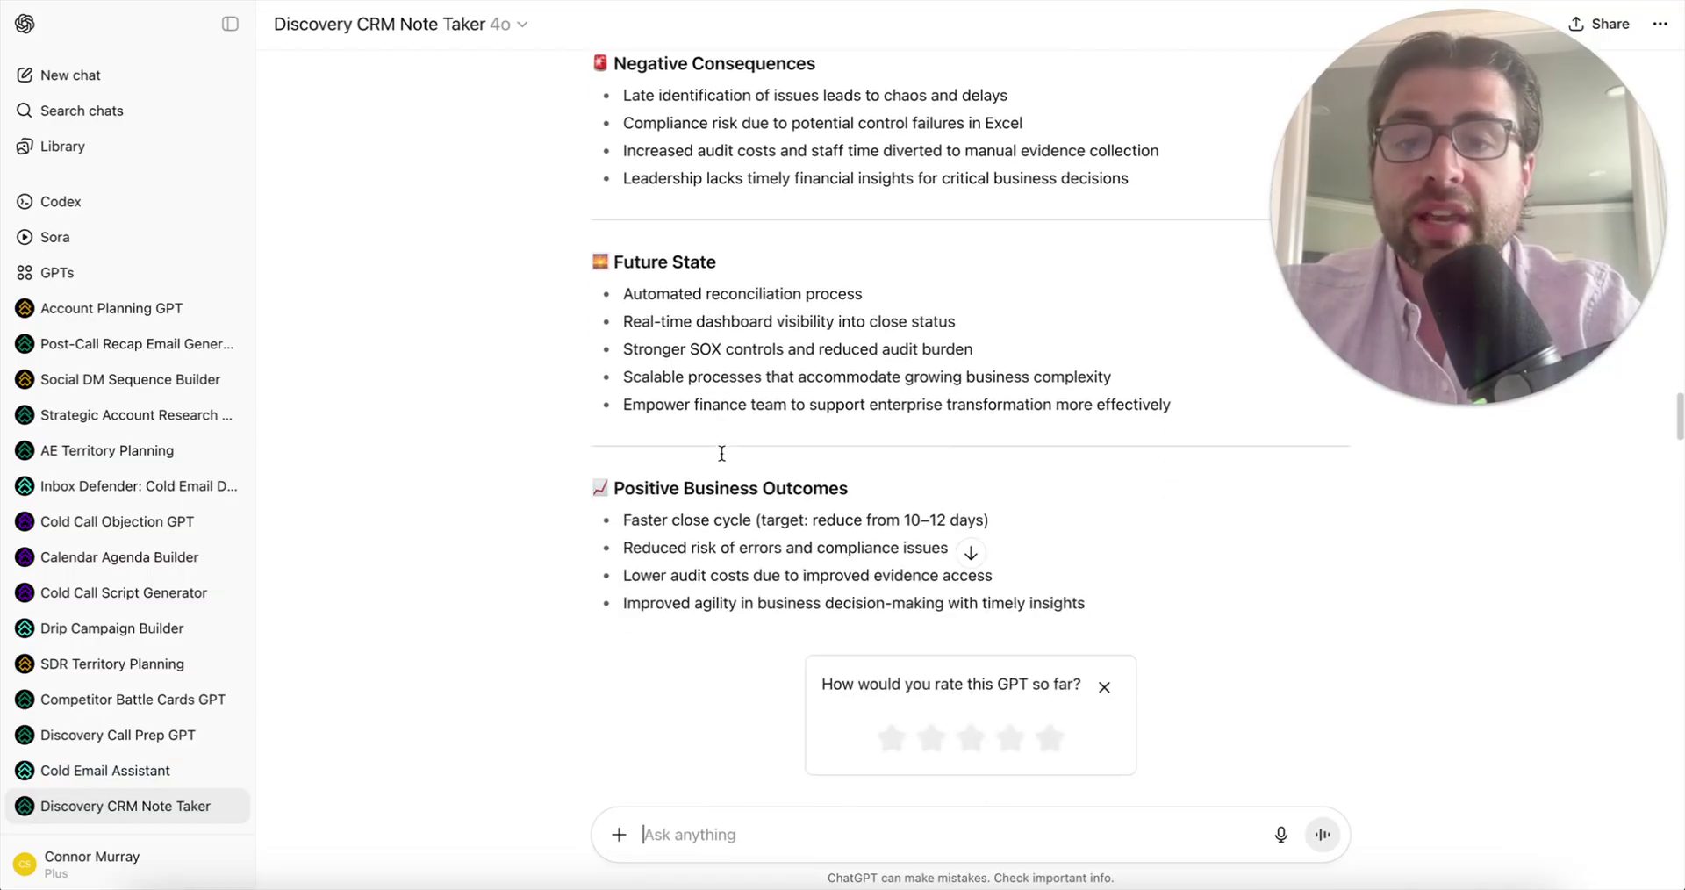
pyautogui.scroll(-2, 803, 348)
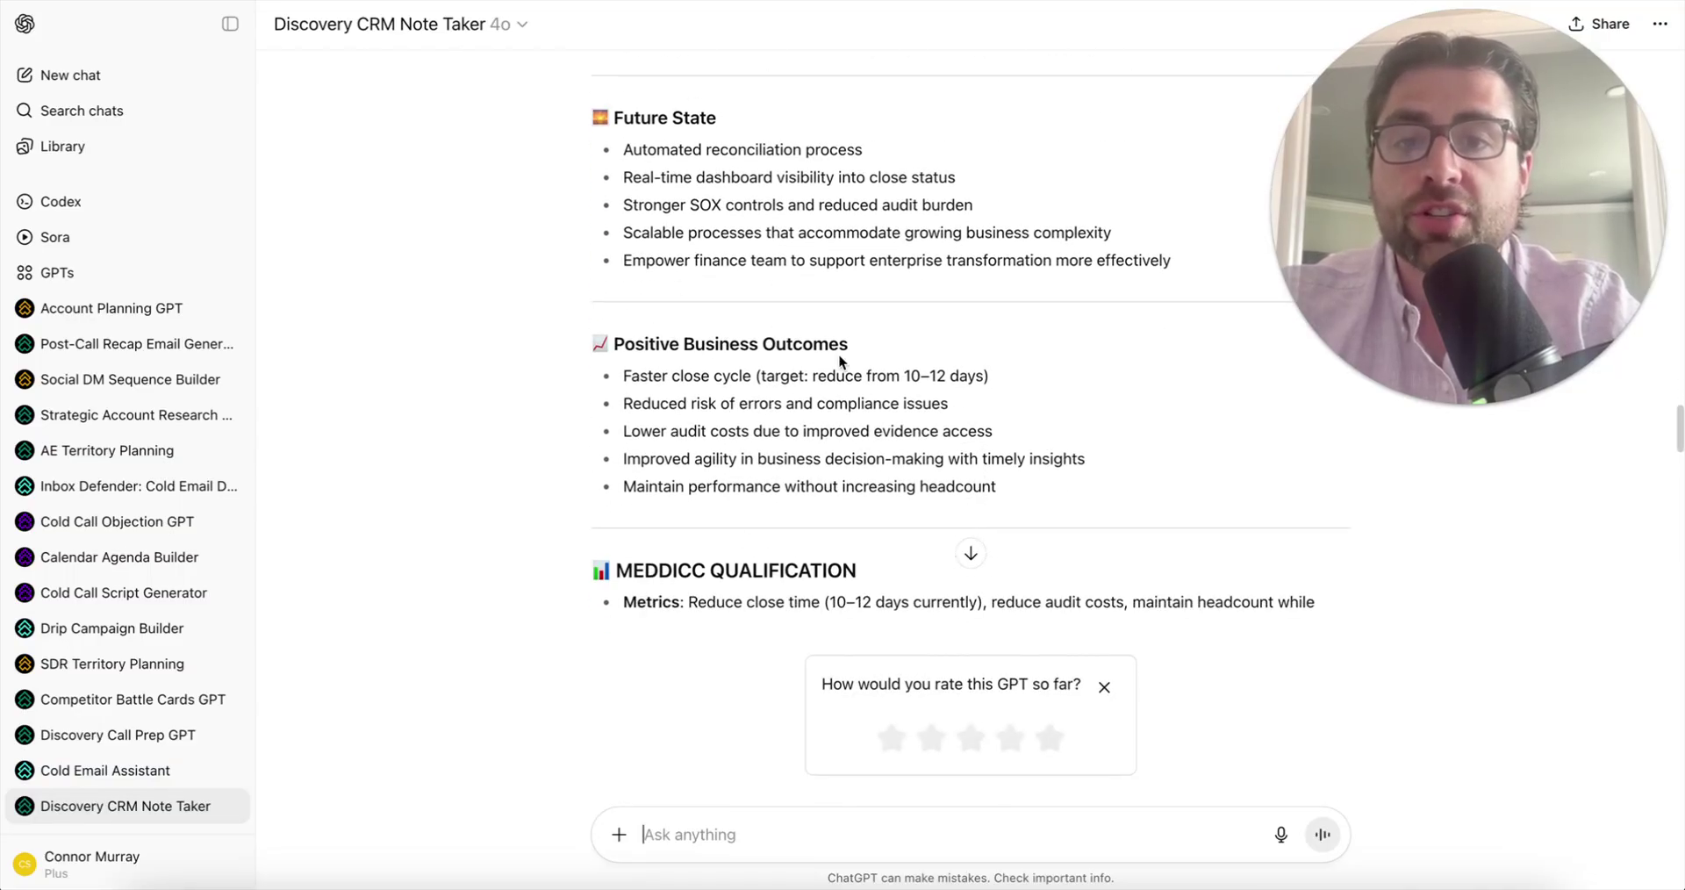
pyautogui.scroll(-2, 720, 391)
pyautogui.scroll(6, 719, 391)
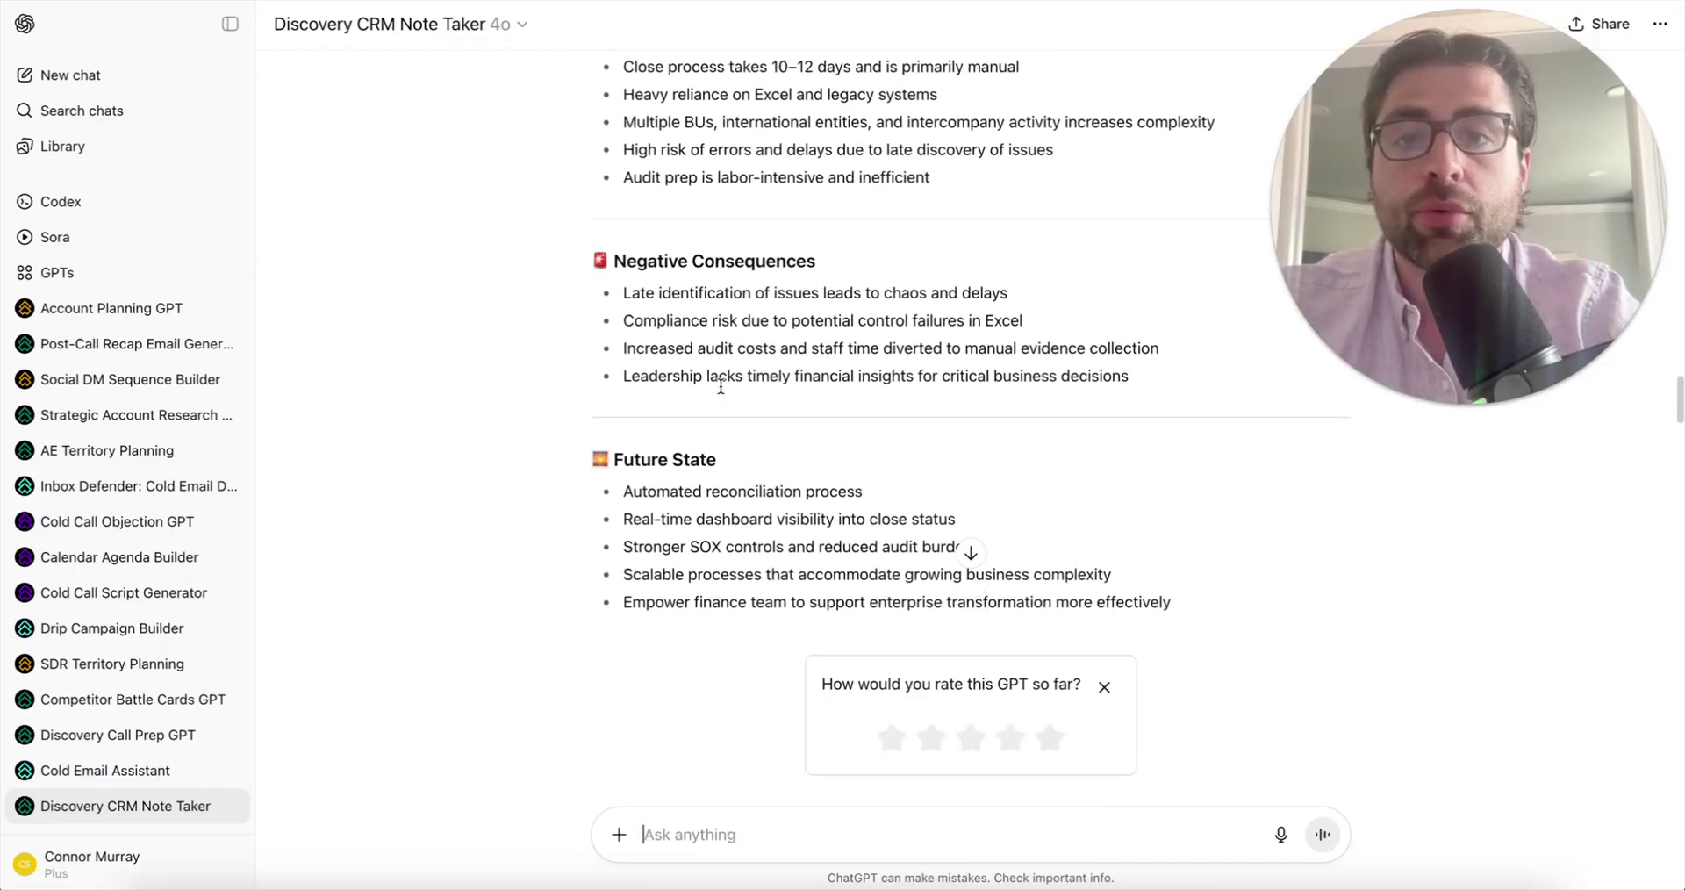
pyautogui.scroll(-10, 719, 386)
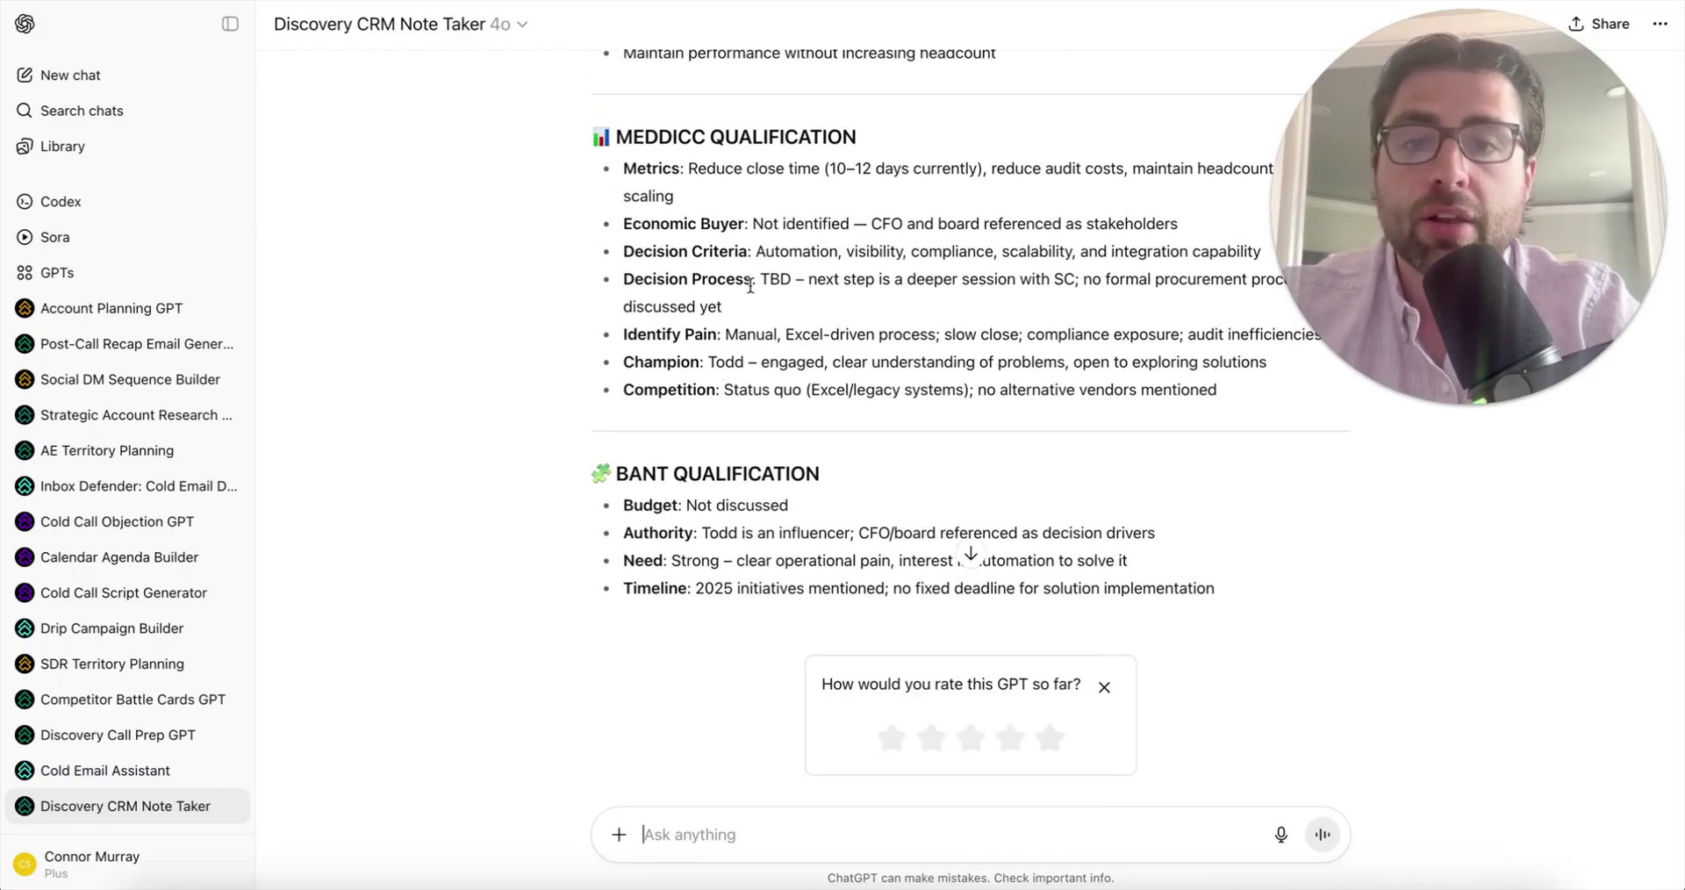
pyautogui.scroll(-3, 705, 330)
pyautogui.scroll(-6, 701, 214)
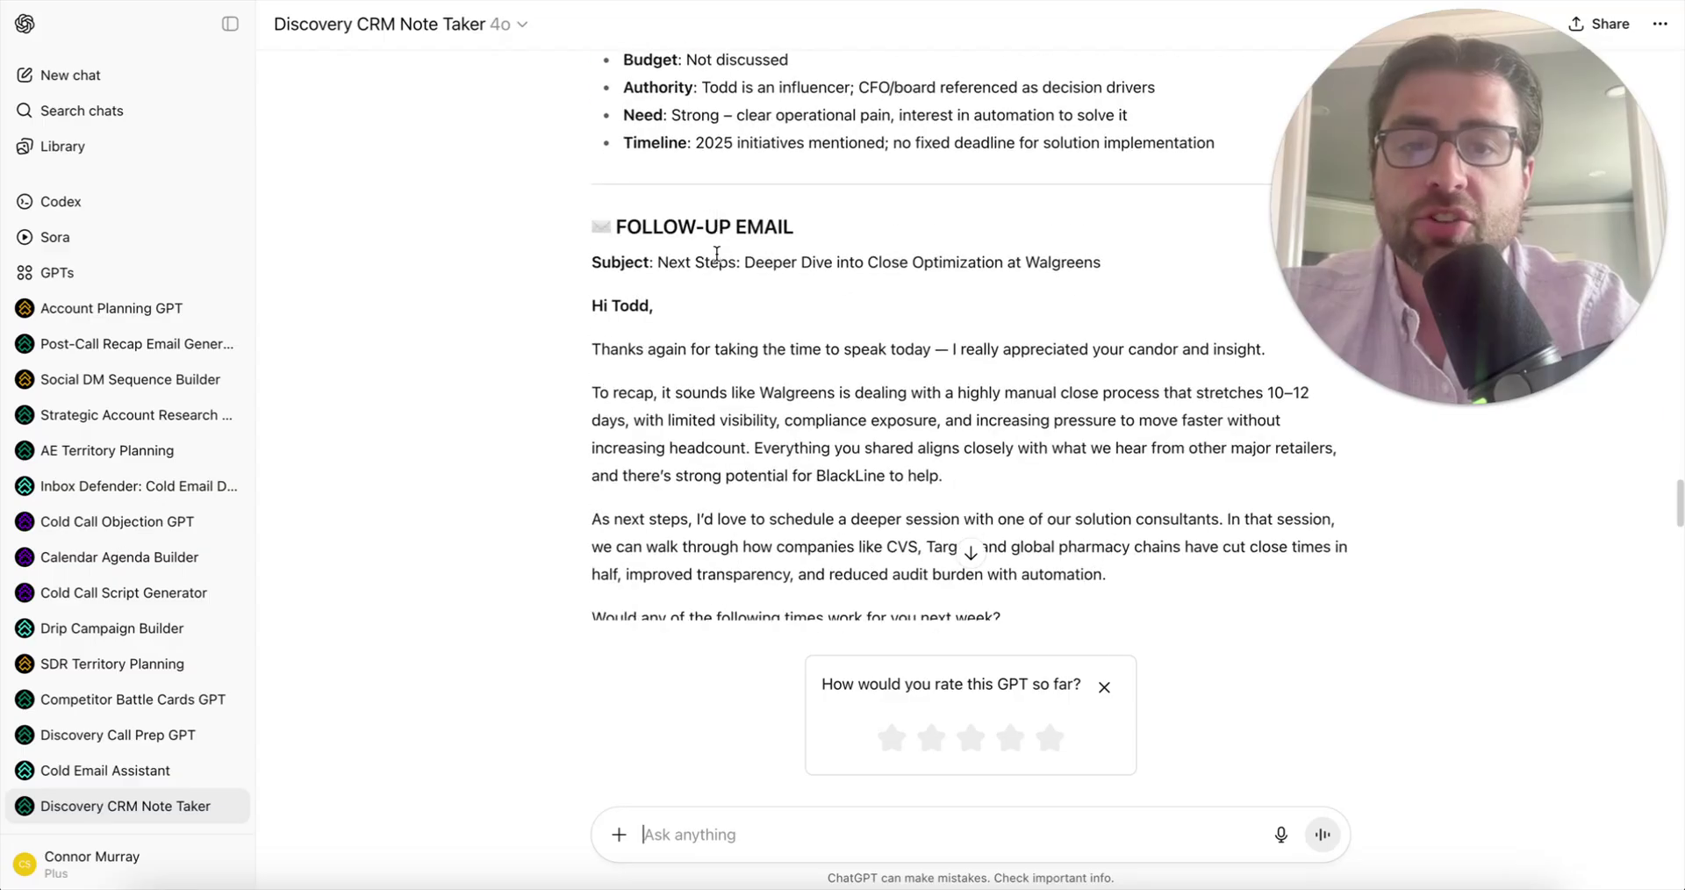
pyautogui.scroll(3, 821, 498)
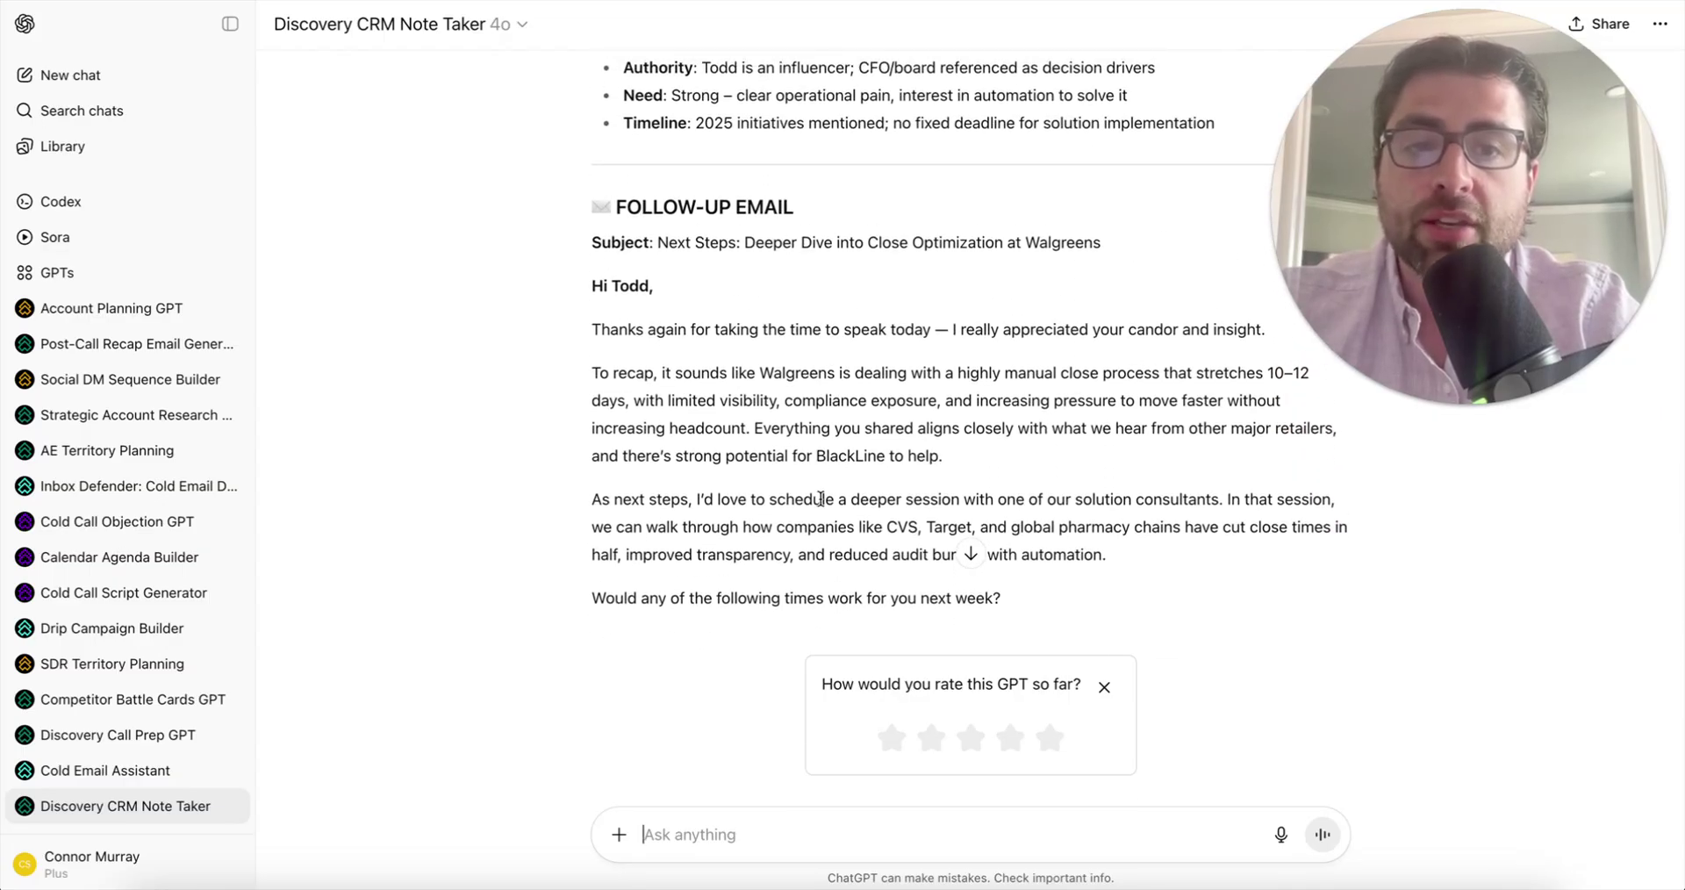
pyautogui.scroll(-1, 792, 445)
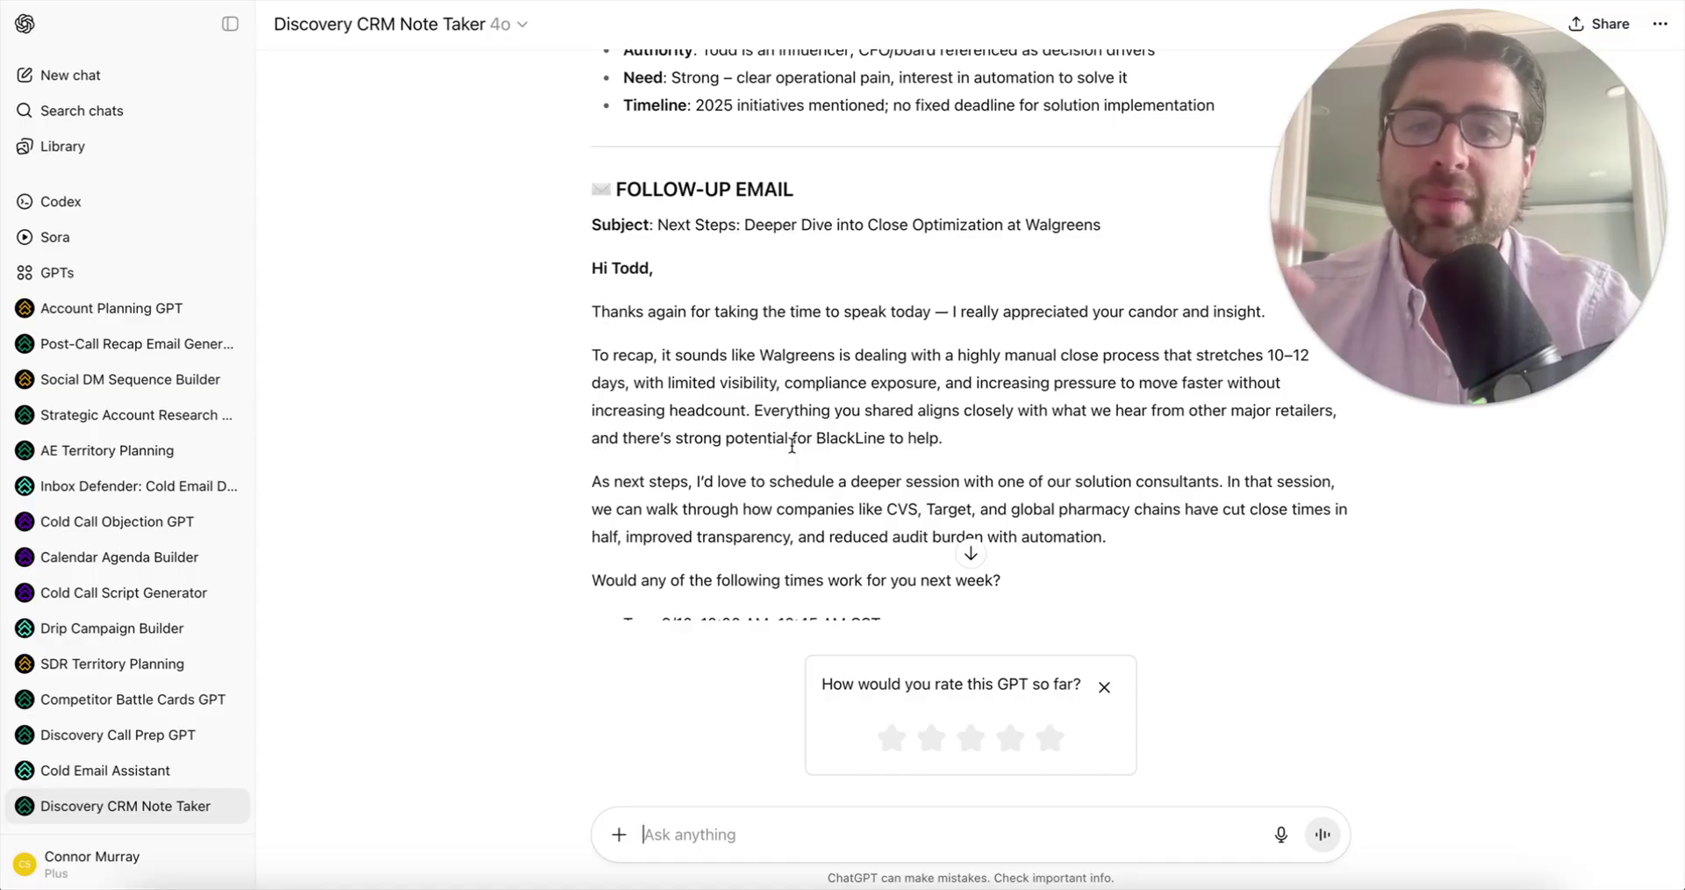
pyautogui.scroll(1, 792, 447)
pyautogui.scroll(-3, 792, 446)
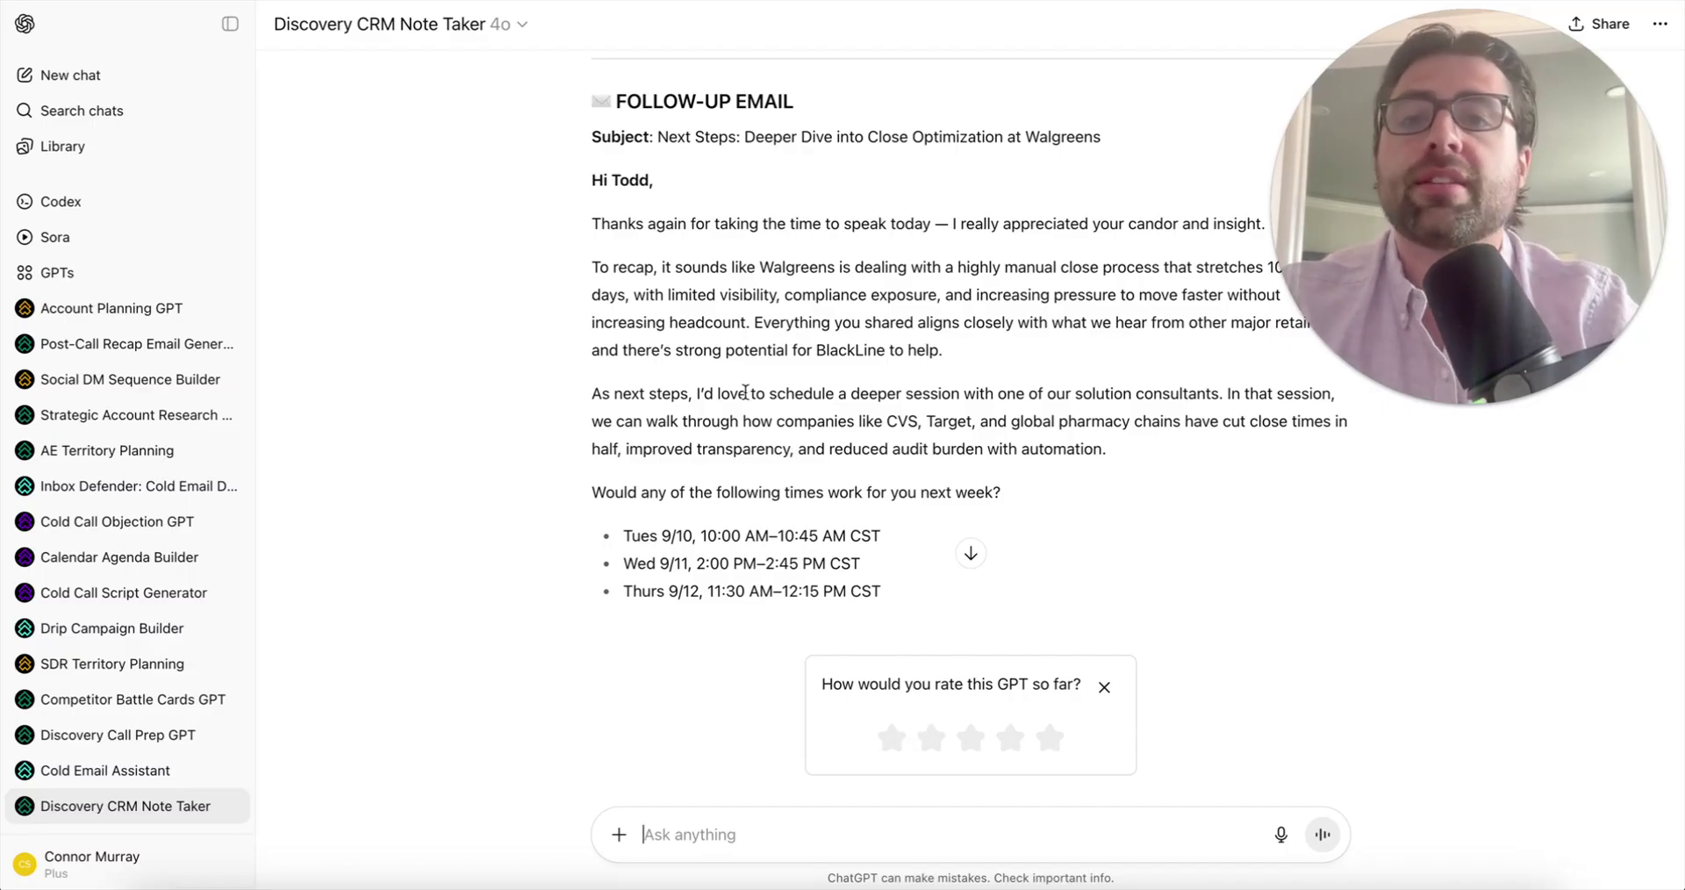
pyautogui.scroll(2, 745, 393)
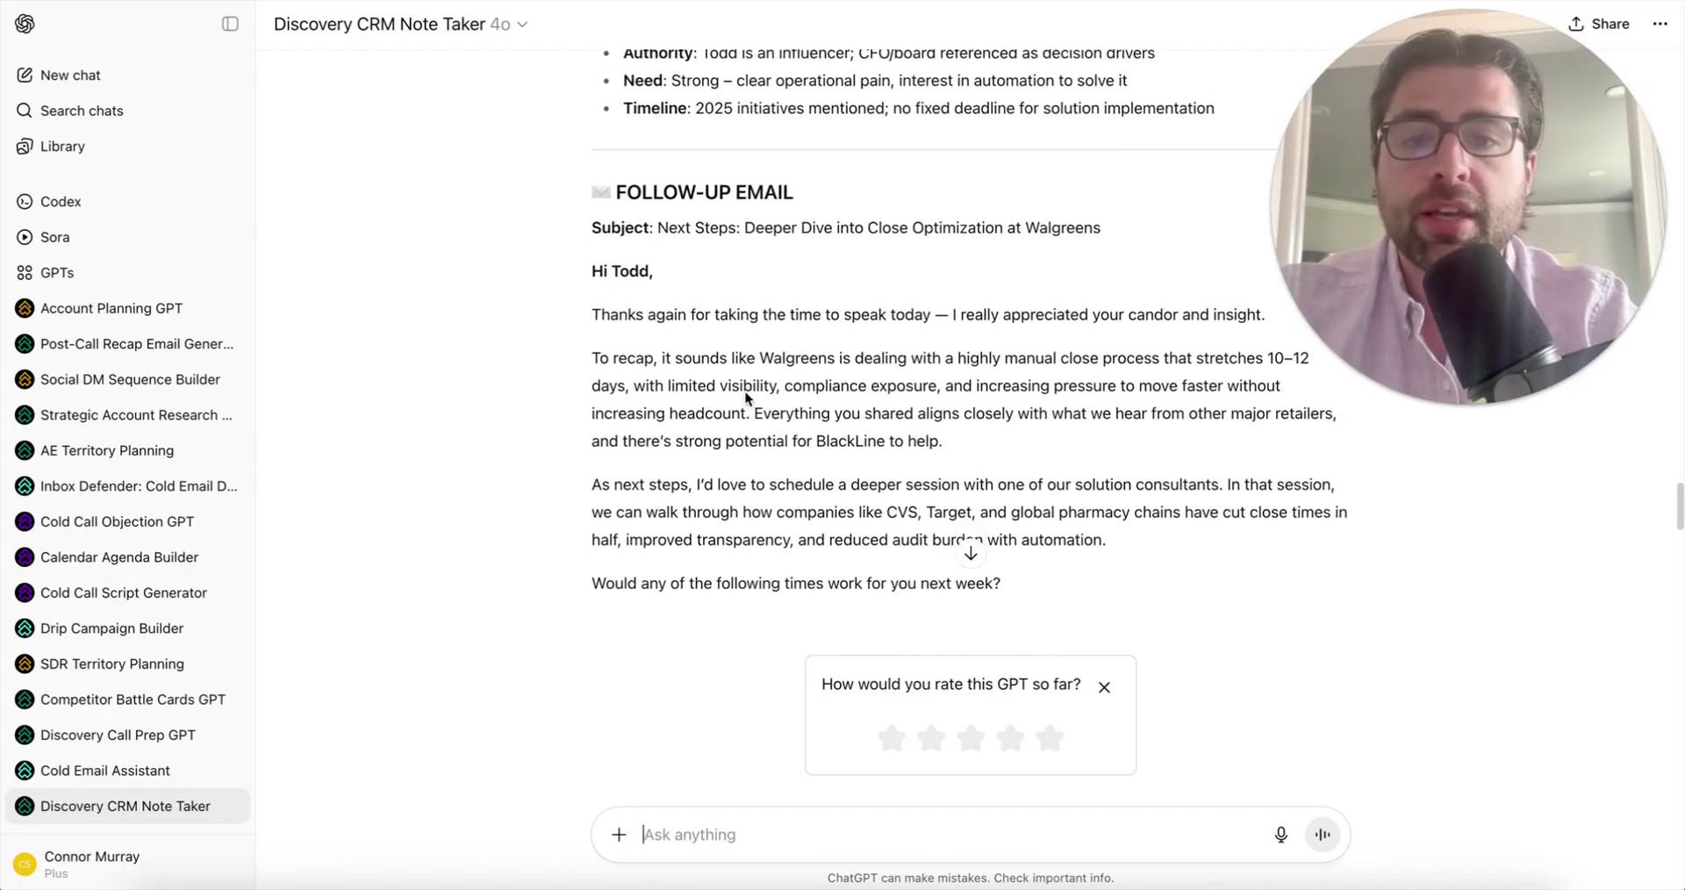
pyautogui.scroll(-10, 745, 396)
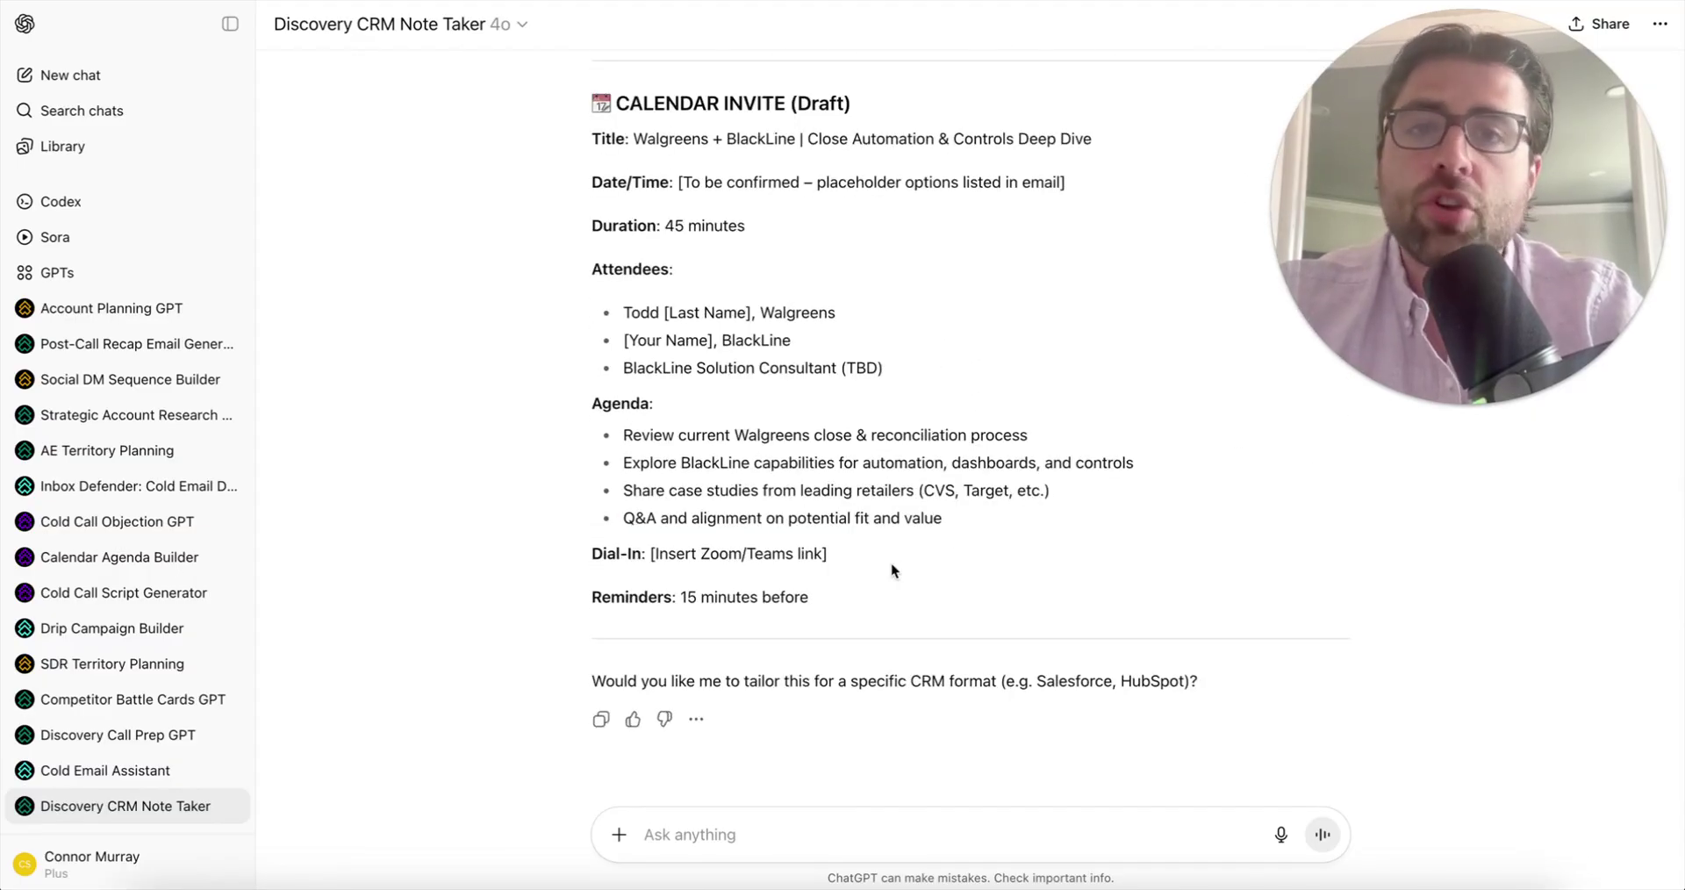